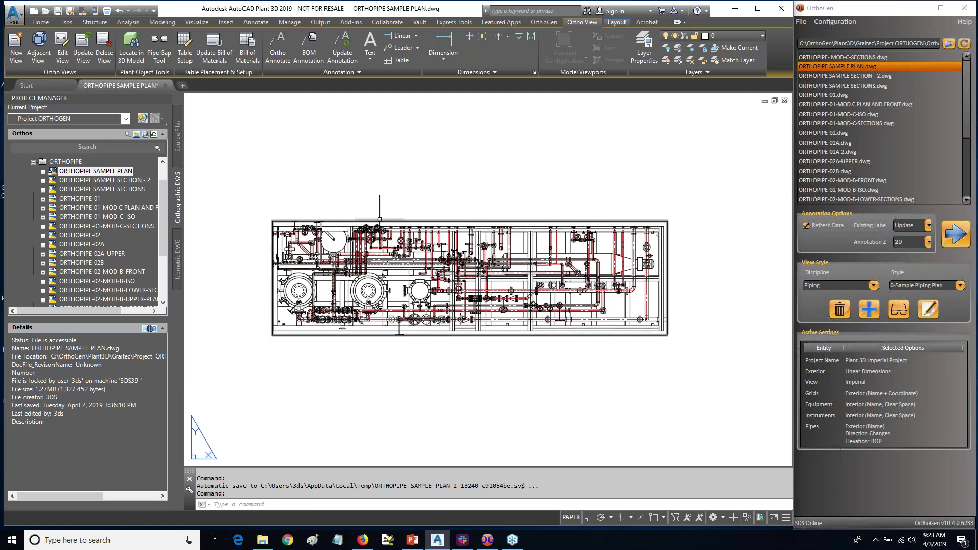
Look over the unannotated piping plan and choose the 0-Clear view style for the Piping discipline
{"action": "scroll", "coordinate": [360, 336], "scroll_direction": "down", "scroll_amount": 3}
{"action": "middle_click_drag", "start_coordinate": [376, 345], "coordinate": [363, 316]}
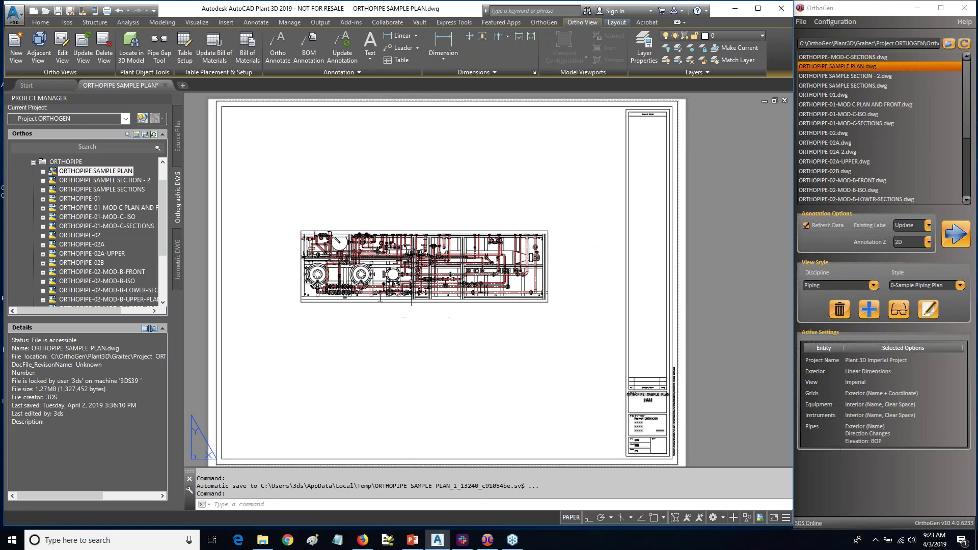
{"action": "scroll", "coordinate": [409, 266], "scroll_direction": "up", "scroll_amount": 4}
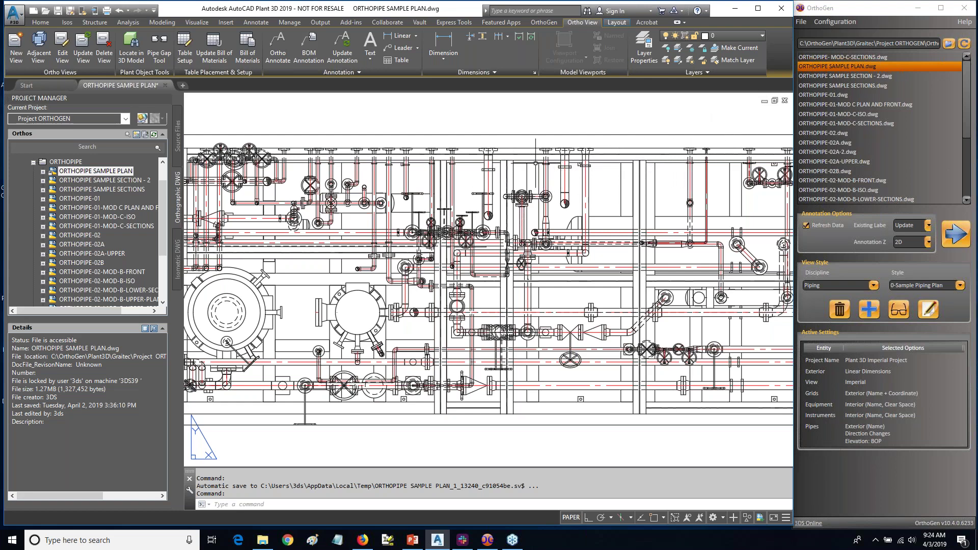
{"action": "scroll", "coordinate": [474, 252], "scroll_direction": "down", "scroll_amount": 5}
{"action": "scroll", "coordinate": [465, 239], "scroll_direction": "up", "scroll_amount": 2}
{"action": "scroll", "coordinate": [466, 245], "scroll_direction": "down", "scroll_amount": 2}
{"action": "middle_click_drag", "start_coordinate": [466, 245], "coordinate": [454, 244]}
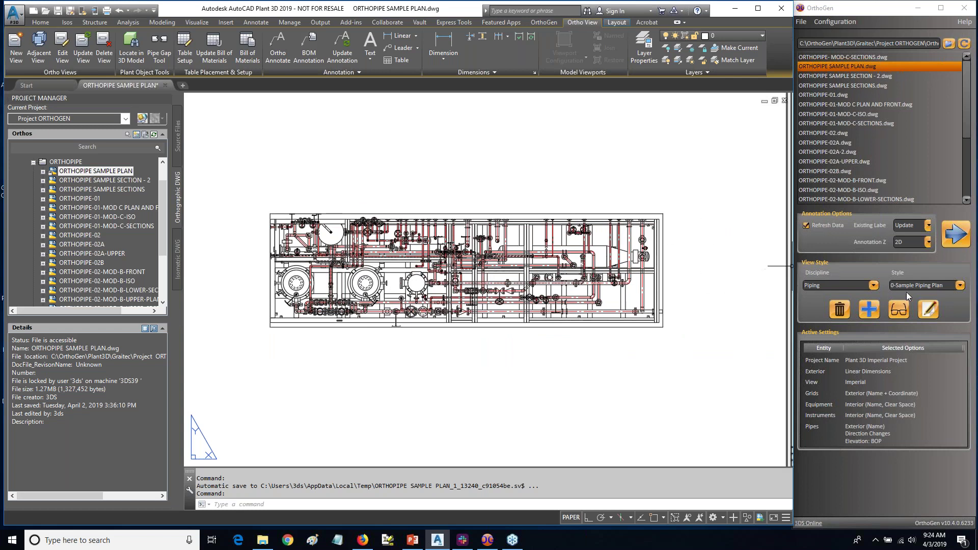
{"action": "left_click", "coordinate": [958, 286]}
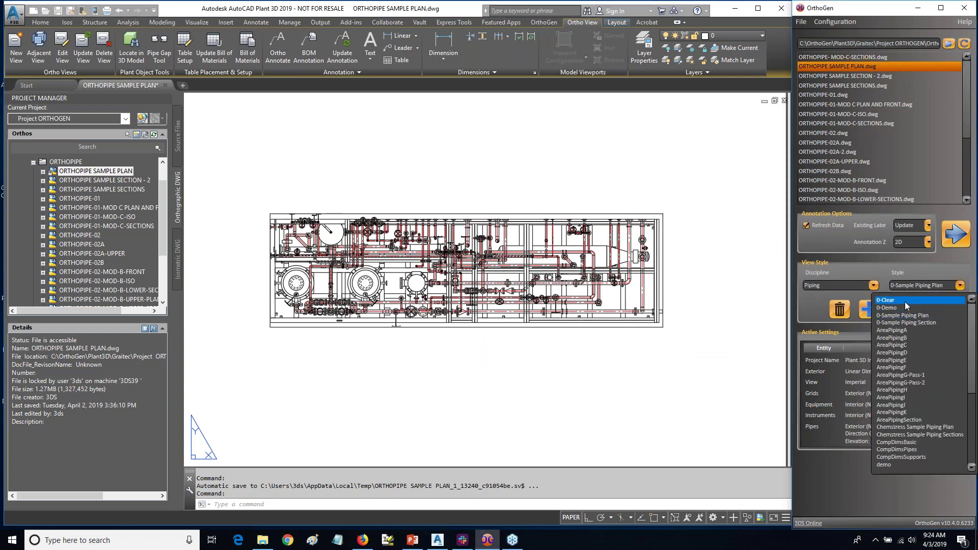
{"action": "left_click", "coordinate": [905, 302]}
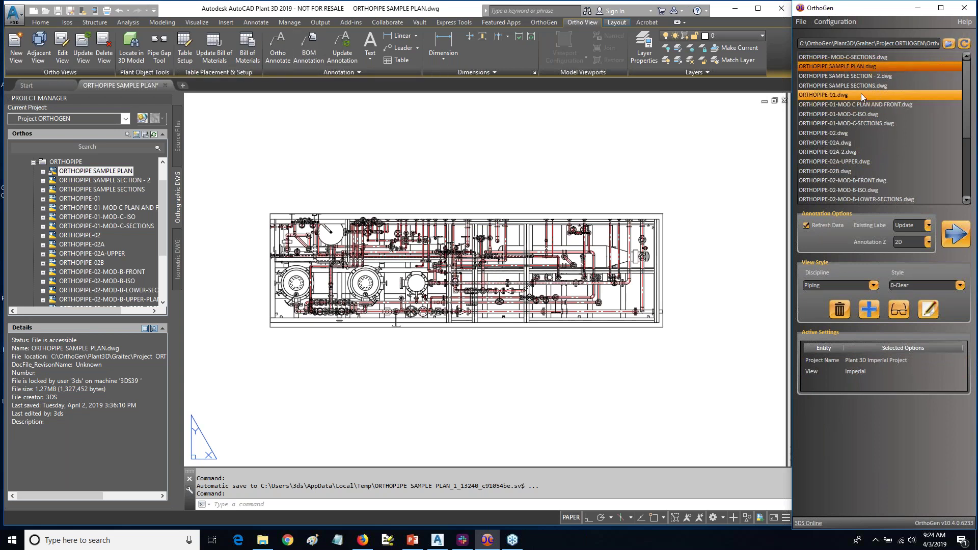
Open the OrthoGen project settings and review the available project names, 3D modeling systems and CAD drawing systems
{"action": "left_click", "coordinate": [837, 24]}
{"action": "left_click", "coordinate": [842, 36]}
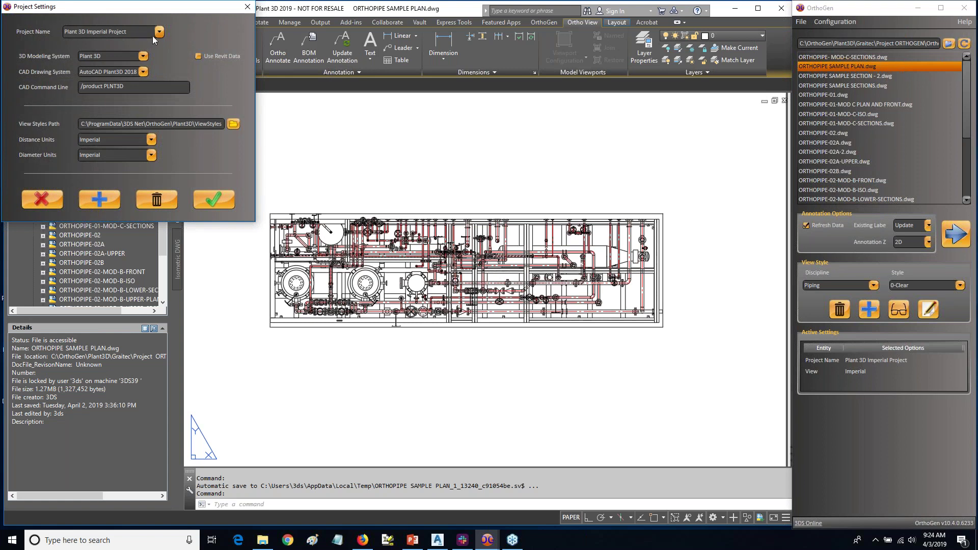
{"action": "left_click_drag", "start_coordinate": [160, 14], "coordinate": [336, 55]}
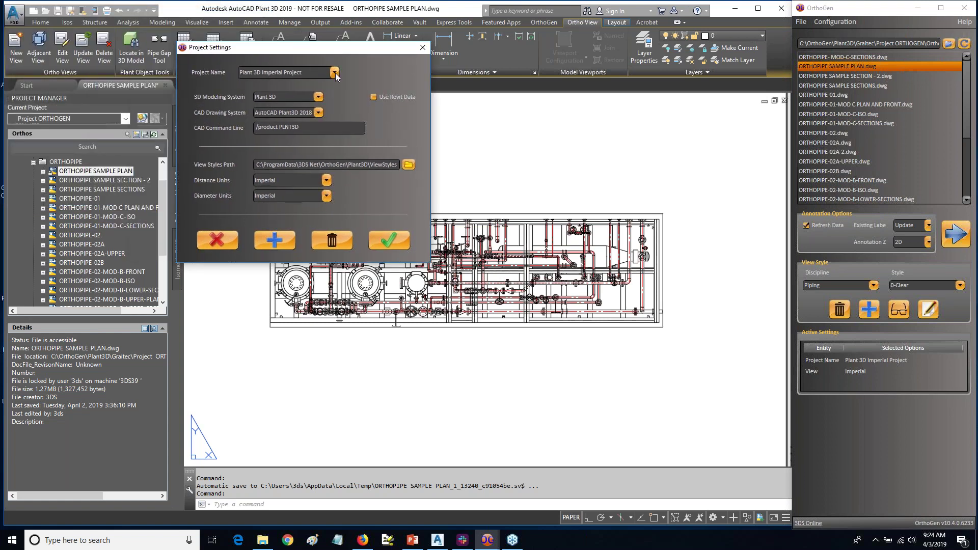
{"action": "left_click", "coordinate": [335, 75]}
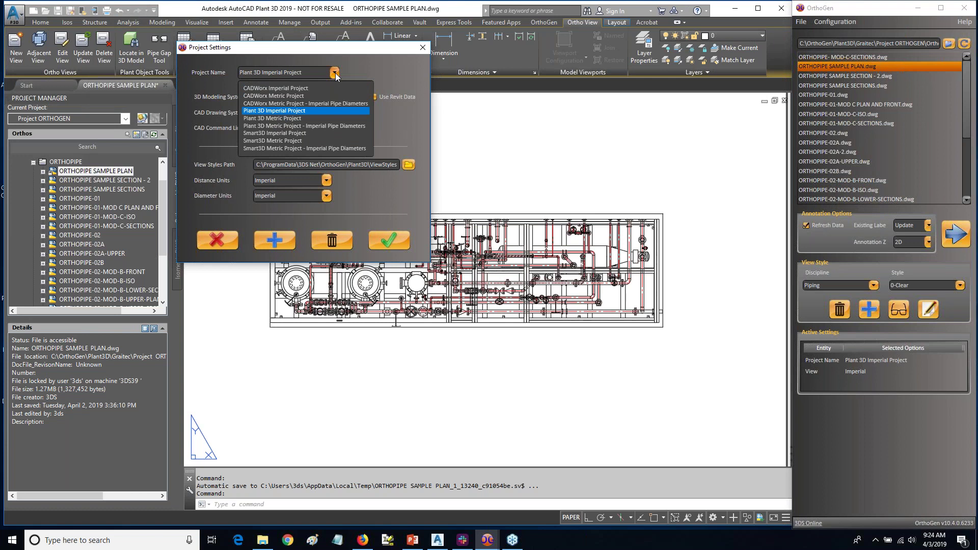
{"action": "left_click", "coordinate": [335, 74]}
{"action": "left_click", "coordinate": [319, 96]}
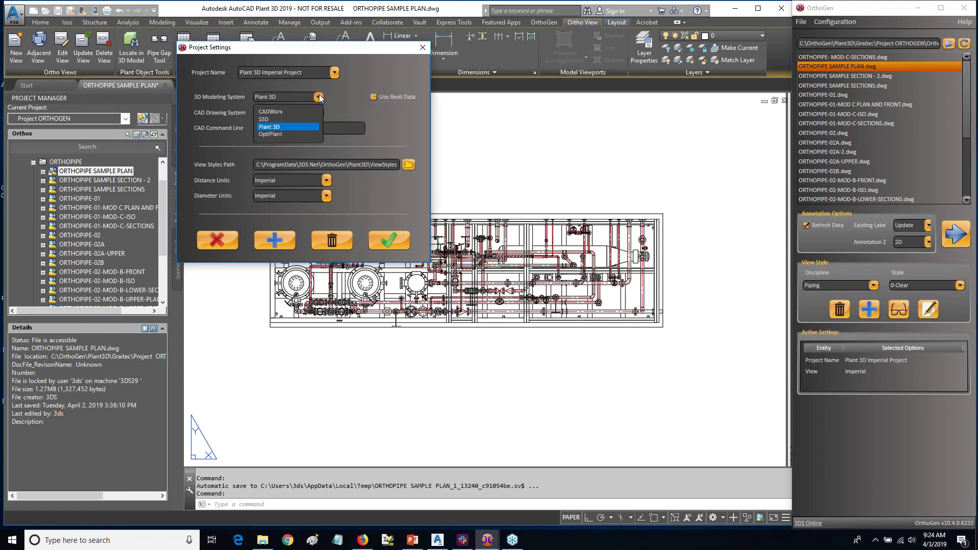
{"action": "left_click", "coordinate": [319, 97]}
{"action": "left_click", "coordinate": [318, 112]}
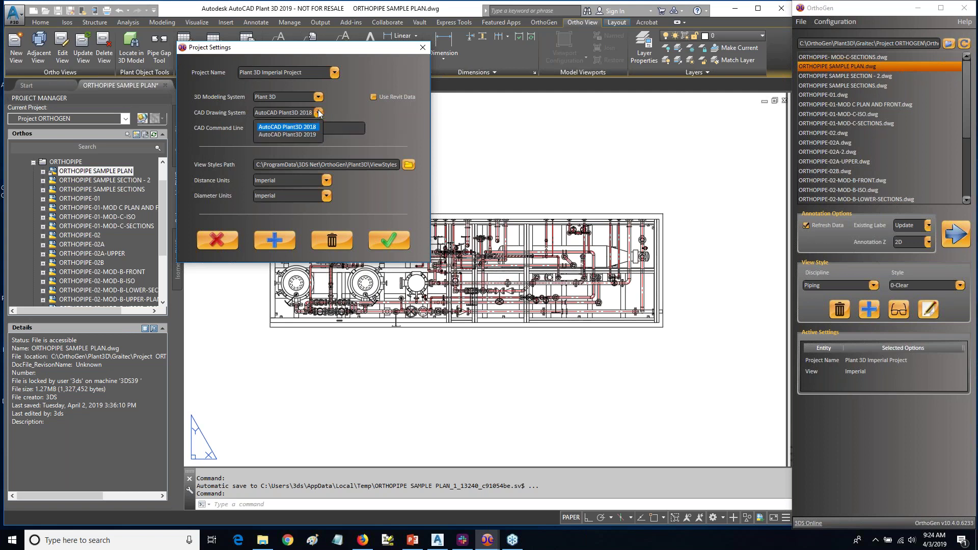
{"action": "left_click", "coordinate": [319, 113]}
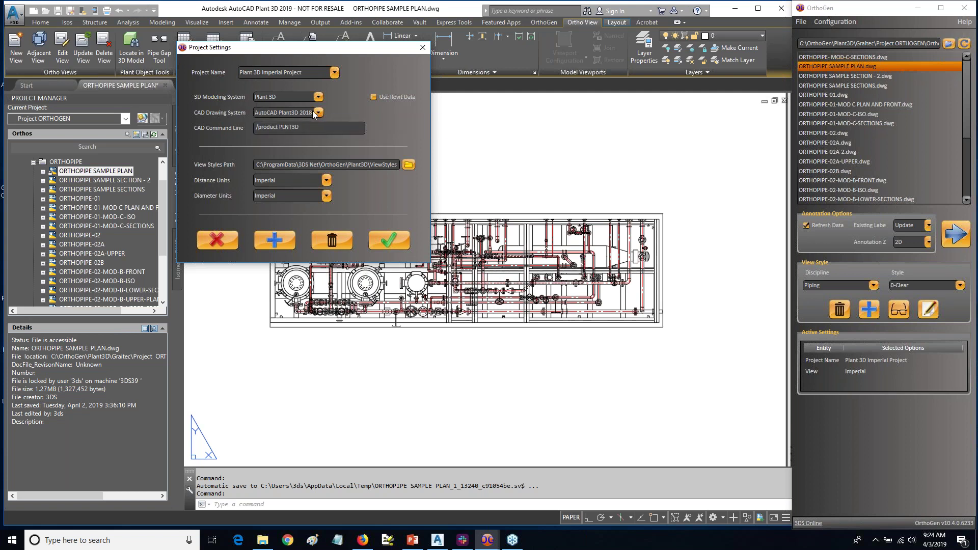
Browse the OrthoGen view styles folders, from the modeling system folders down to the Plant3D Piping styles
{"action": "left_click", "coordinate": [410, 166]}
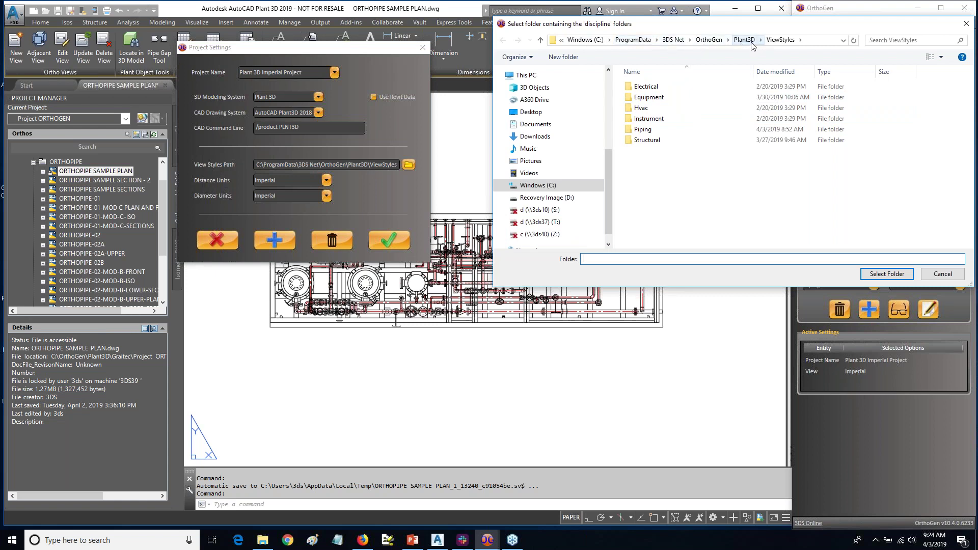
{"action": "left_click", "coordinate": [709, 39]}
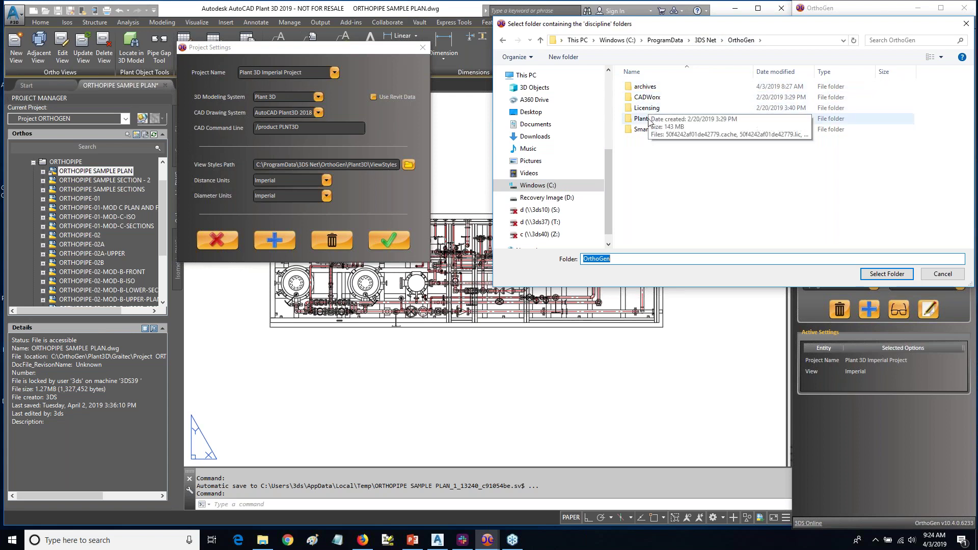
{"action": "left_click", "coordinate": [650, 122]}
{"action": "left_click", "coordinate": [651, 130]}
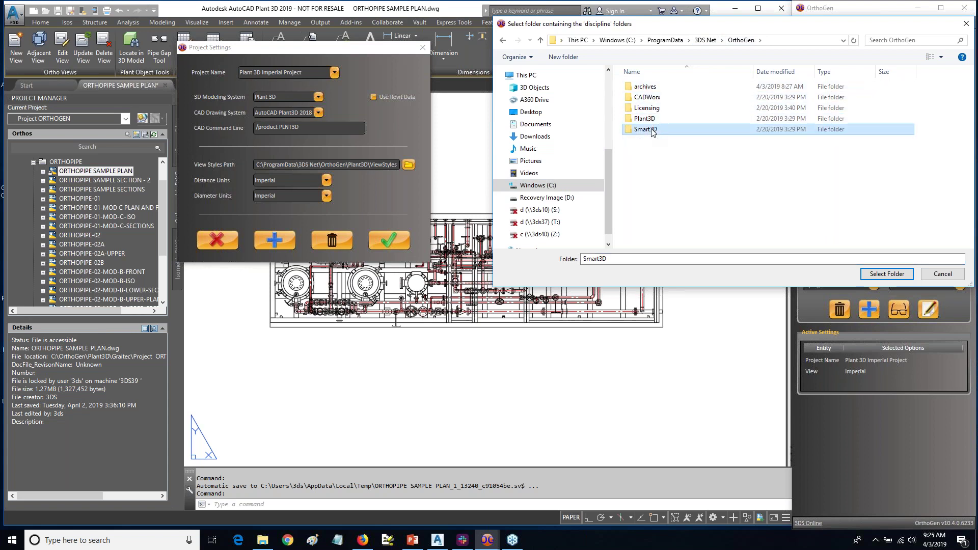
{"action": "left_click", "coordinate": [646, 97]}
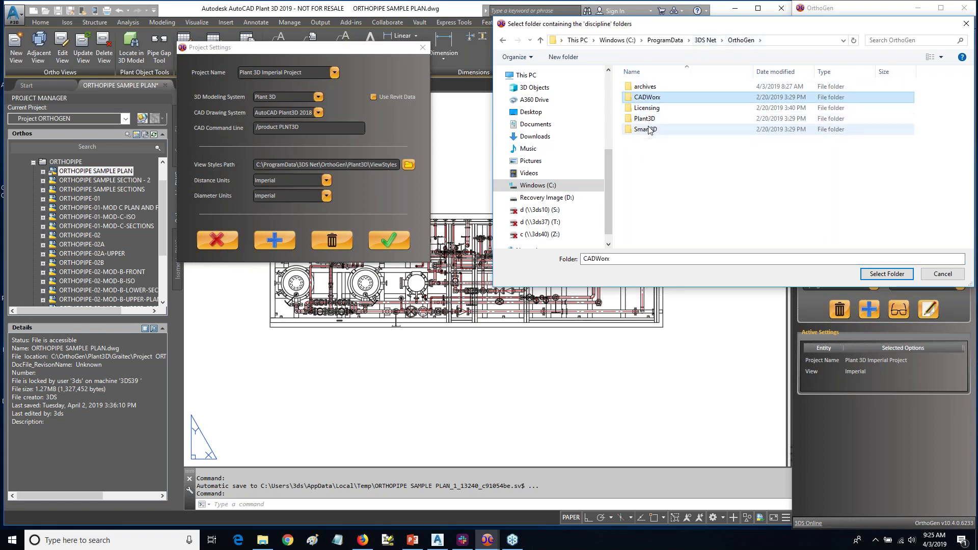
{"action": "double_click", "coordinate": [643, 119]}
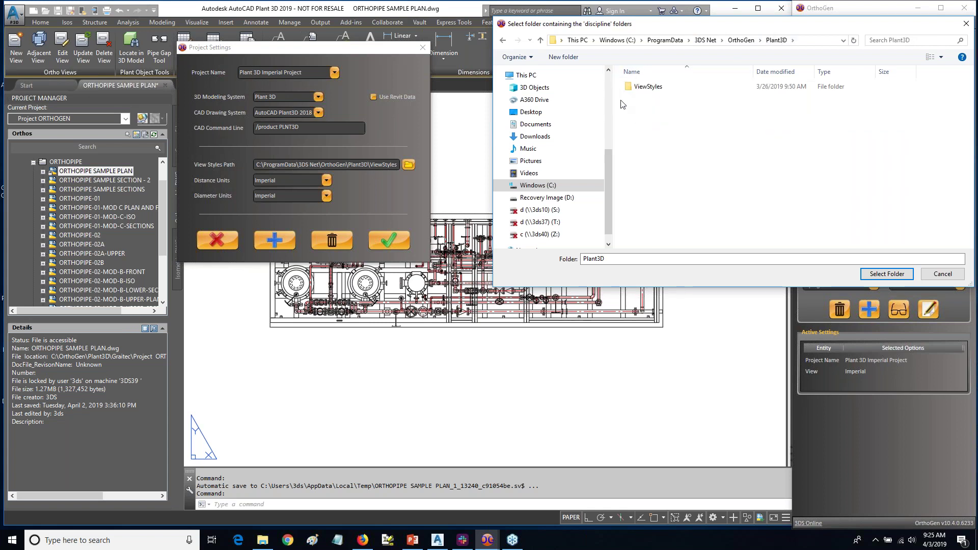
{"action": "double_click", "coordinate": [639, 87]}
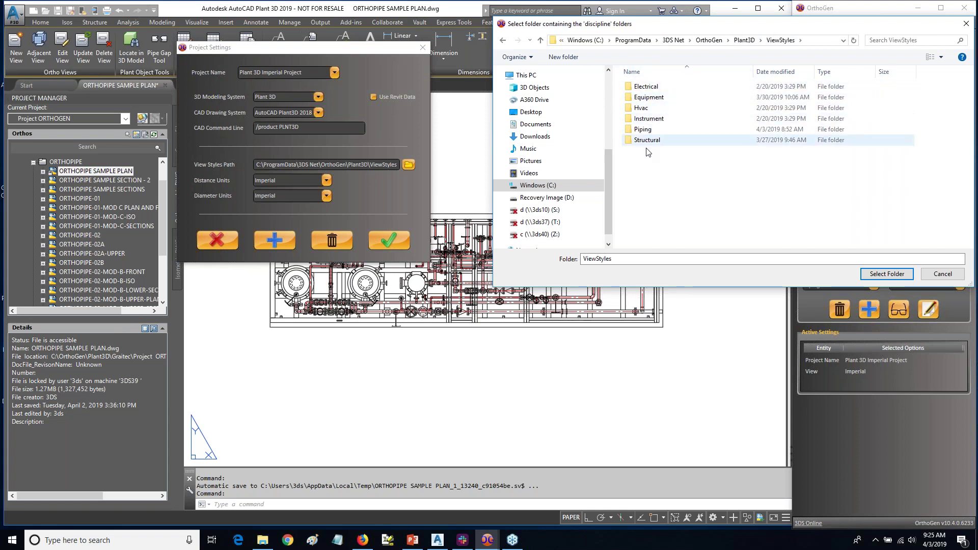
{"action": "double_click", "coordinate": [644, 131]}
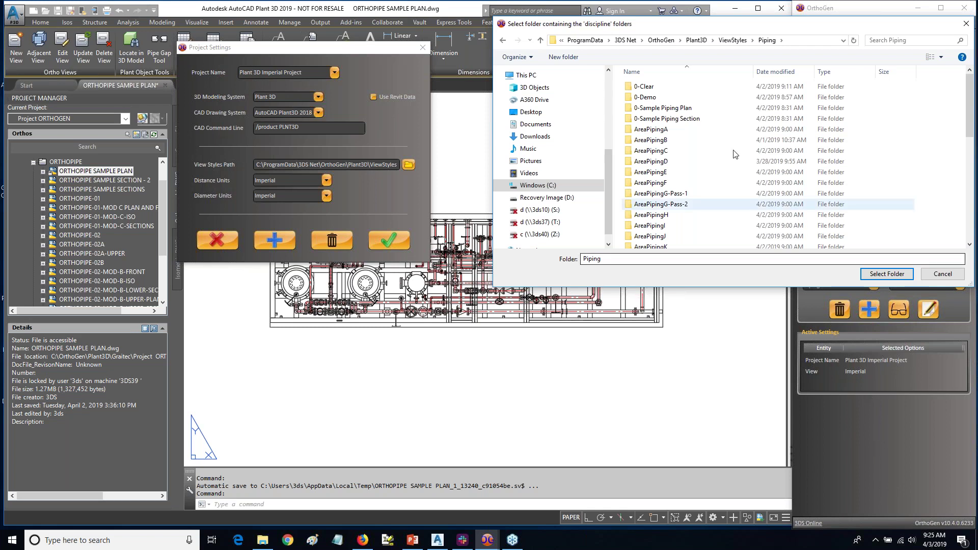
Set the project's view styles path to the Plant3D ViewStyles folder
{"action": "left_click", "coordinate": [390, 54]}
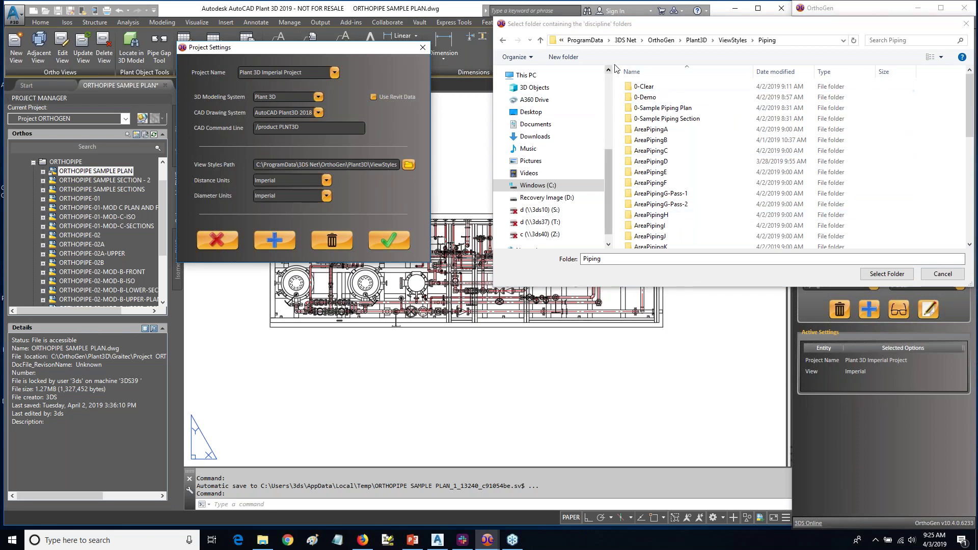
{"action": "left_click", "coordinate": [731, 40]}
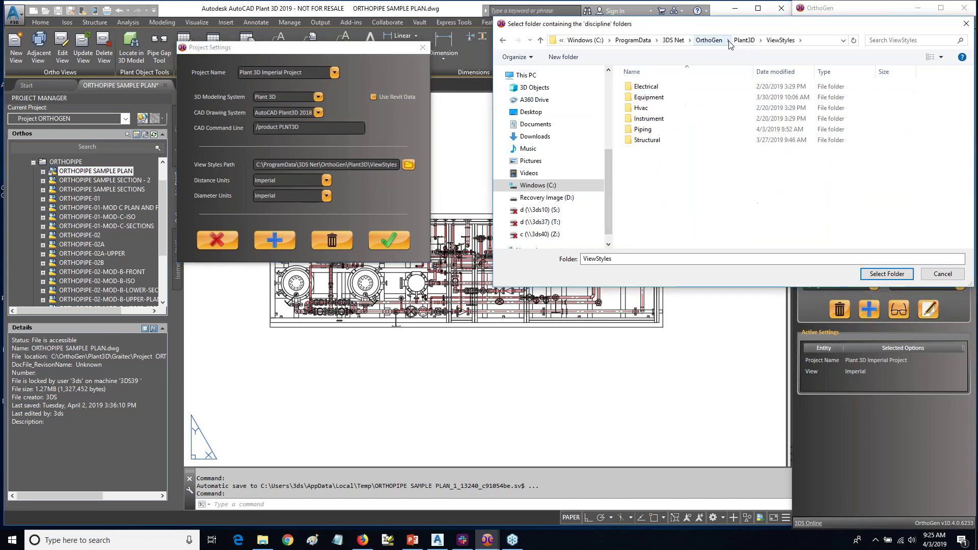
{"action": "left_click", "coordinate": [887, 274]}
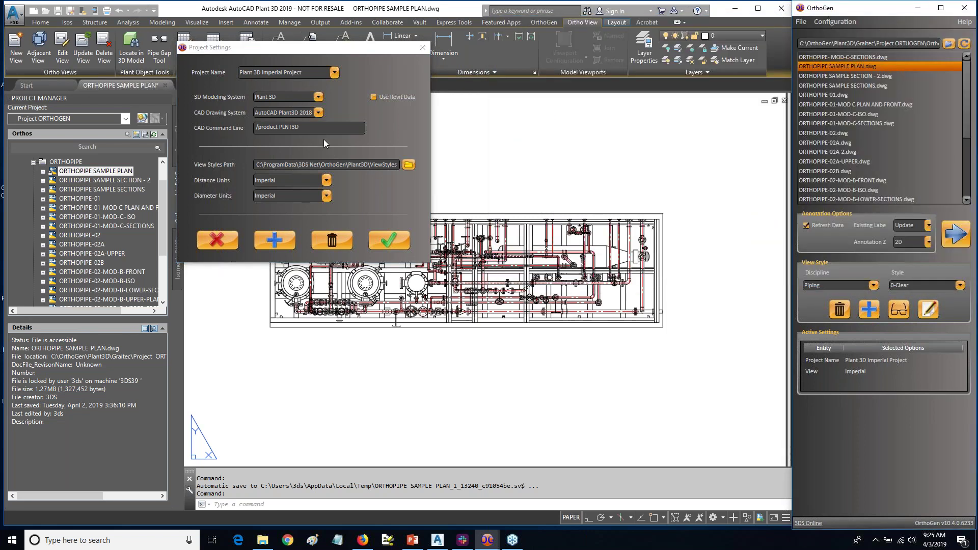
Check the distance and diameter unit options, keep both at Imperial, and accept the project settings
{"action": "left_click", "coordinate": [327, 180]}
{"action": "left_click", "coordinate": [326, 181]}
{"action": "left_click", "coordinate": [326, 196]}
{"action": "left_click", "coordinate": [326, 203]}
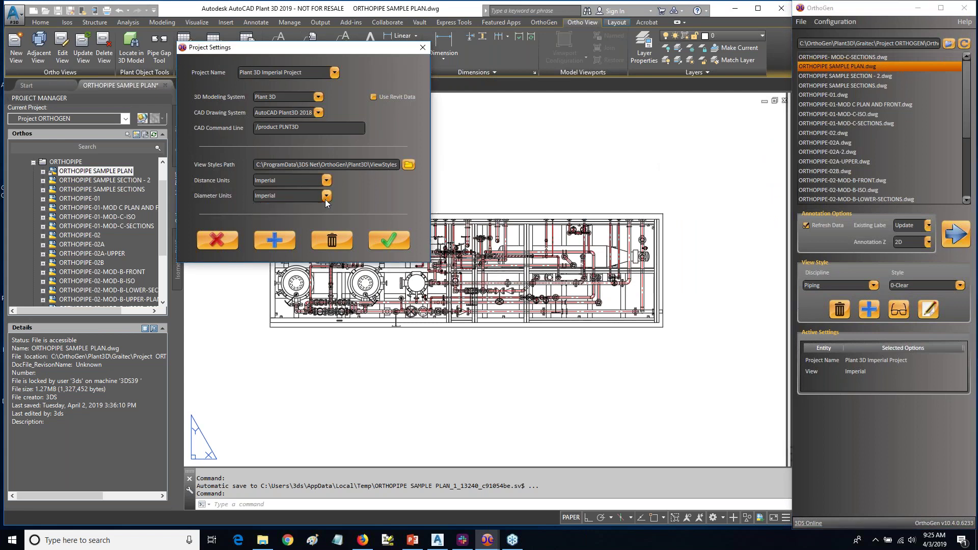
{"action": "left_click", "coordinate": [389, 240]}
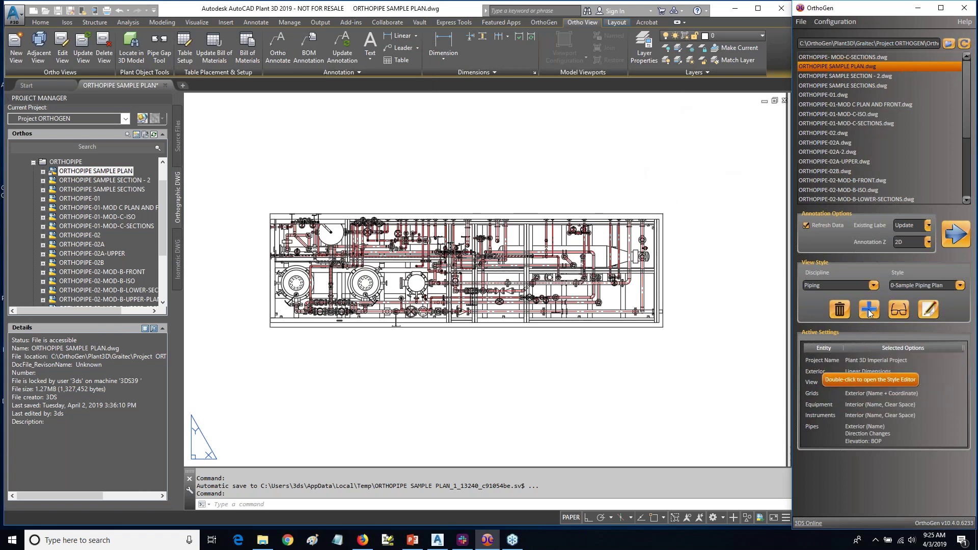
Set the piping view style to 0-Clear and check access to its style editor, leaving it without changes
{"action": "left_click", "coordinate": [959, 285]}
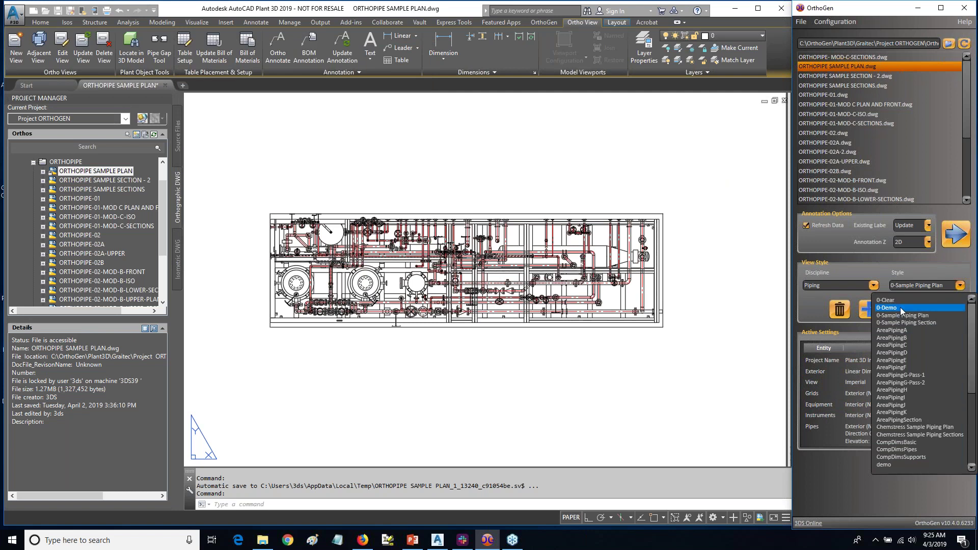
{"action": "left_click", "coordinate": [895, 301]}
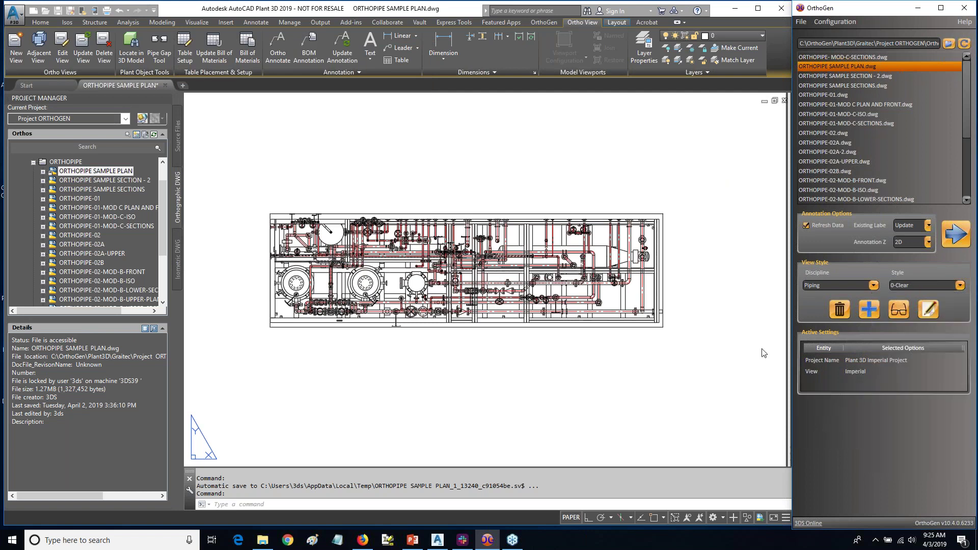
{"action": "double_click", "coordinate": [820, 369]}
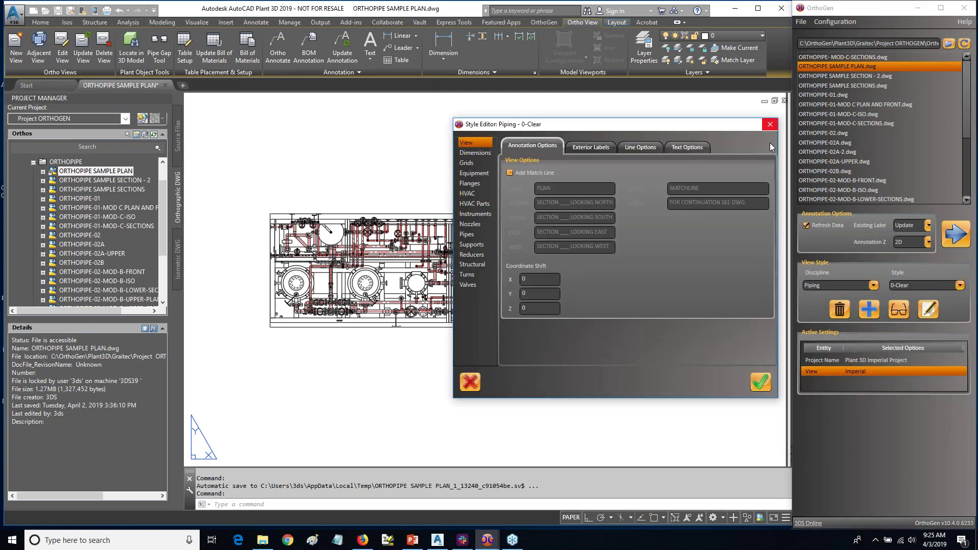
{"action": "left_click", "coordinate": [770, 123]}
{"action": "left_click", "coordinate": [928, 310]}
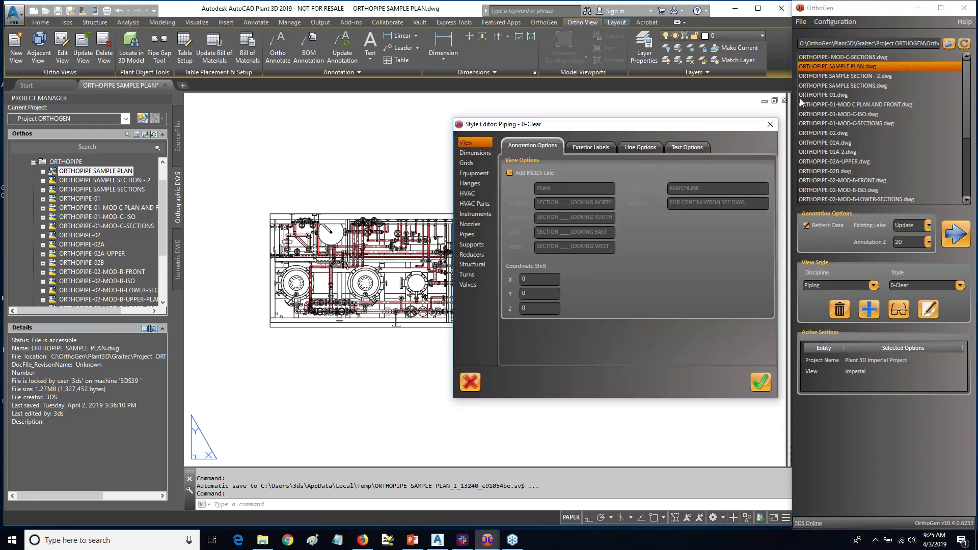
{"action": "left_click", "coordinate": [770, 124]}
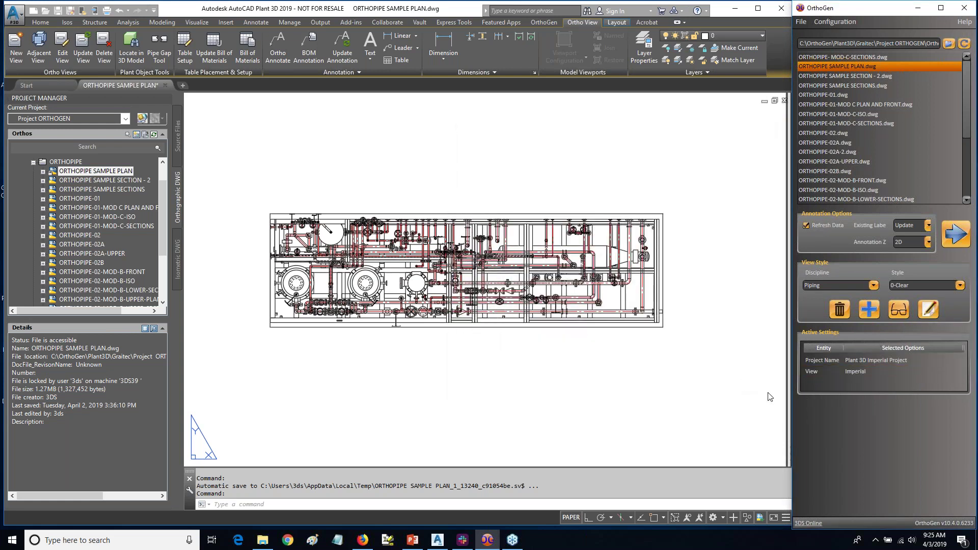
Enable the match line in the 0-Clear style's view options and shorten its suffix to "SEE DWG."
{"action": "double_click", "coordinate": [808, 370]}
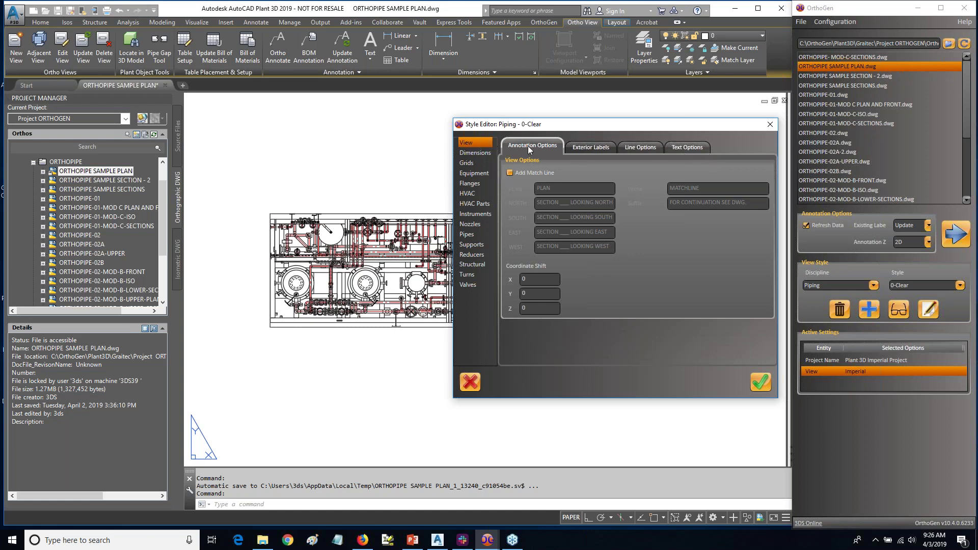
{"action": "left_click", "coordinate": [509, 173]}
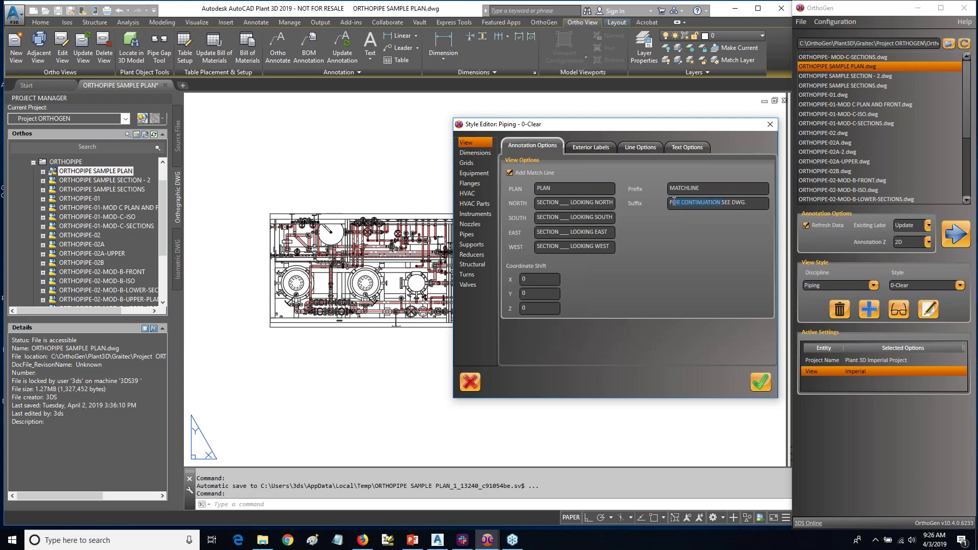
{"action": "key", "text": "BackSpace"}
{"action": "left_click", "coordinate": [760, 382]}
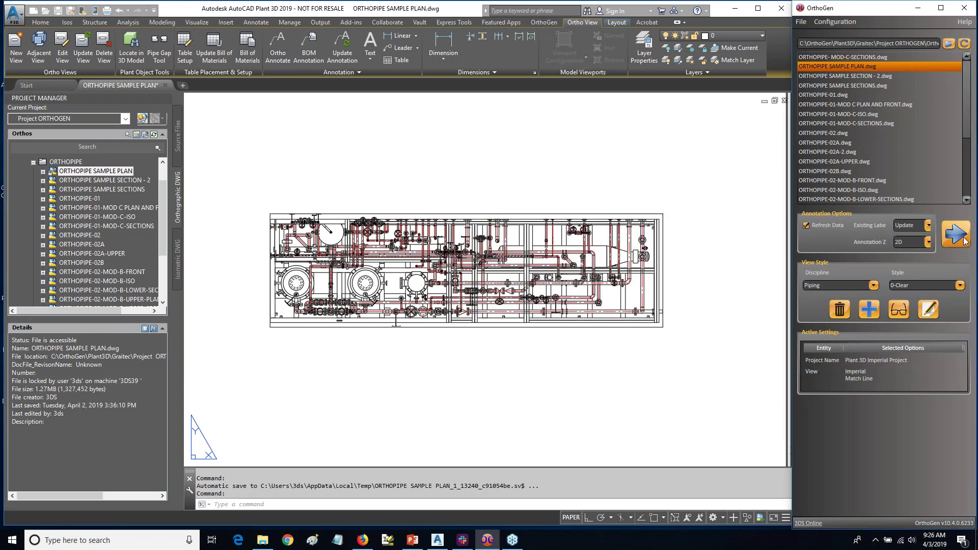
Annotate ORTHOPIPE SAMPLE PLAN.dwg with the 0-Clear style and inspect the match line labels around the plan view
{"action": "left_click", "coordinate": [956, 234]}
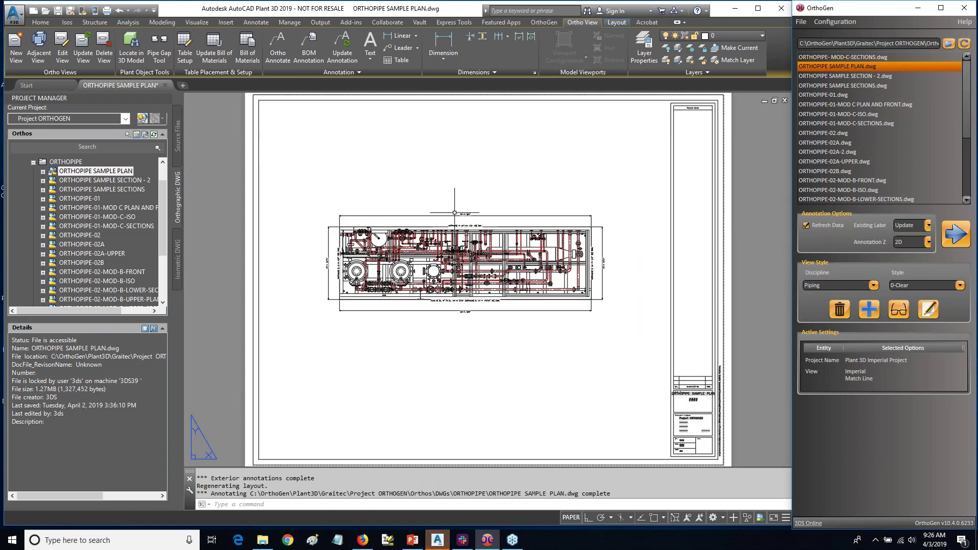
{"action": "scroll", "coordinate": [462, 216], "scroll_direction": "up", "scroll_amount": 8}
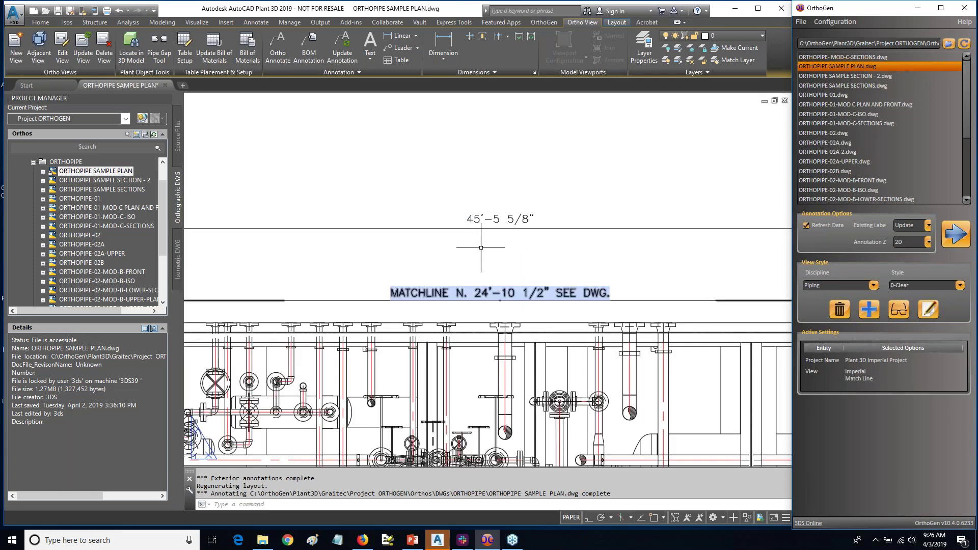
{"action": "scroll", "coordinate": [469, 338], "scroll_direction": "down", "scroll_amount": 2}
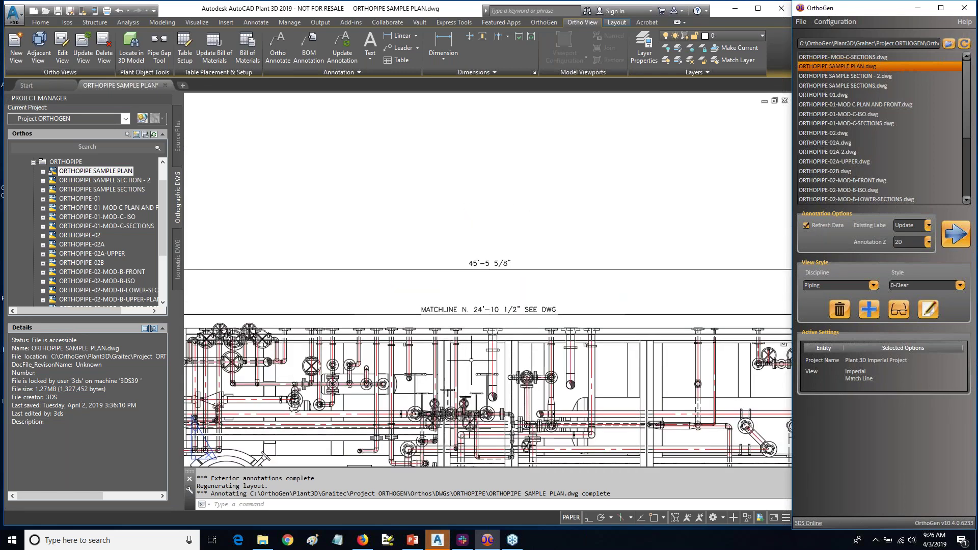
{"action": "scroll", "coordinate": [469, 338], "scroll_direction": "down", "scroll_amount": 2}
{"action": "middle_click_drag", "start_coordinate": [477, 349], "coordinate": [482, 193]}
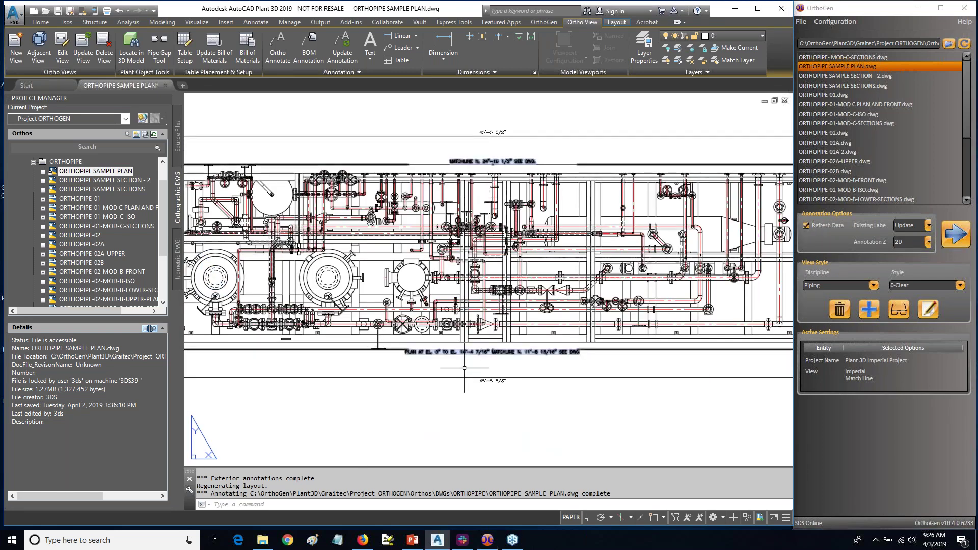
Explode the grouped plan elevation and match line label below the plan view
{"action": "scroll", "coordinate": [462, 364], "scroll_direction": "up", "scroll_amount": 5}
{"action": "scroll", "coordinate": [463, 364], "scroll_direction": "down", "scroll_amount": 2}
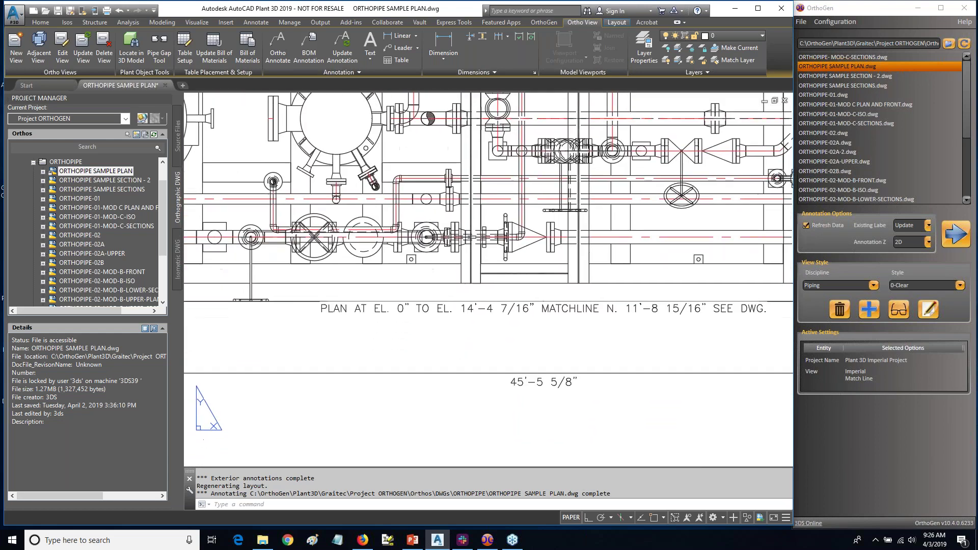
{"action": "scroll", "coordinate": [417, 343], "scroll_direction": "down", "scroll_amount": 4}
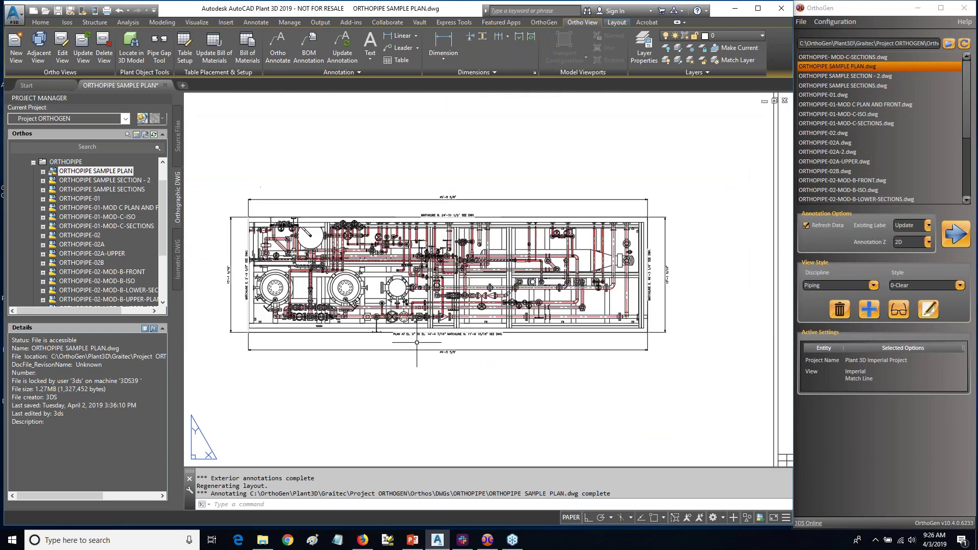
{"action": "scroll", "coordinate": [432, 361], "scroll_direction": "up", "scroll_amount": 4}
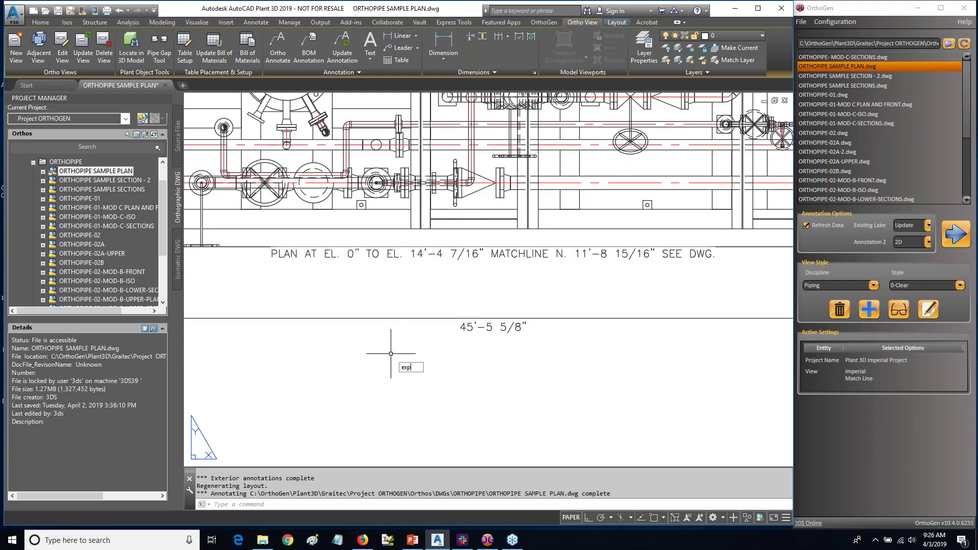
{"action": "key", "text": "Return"}
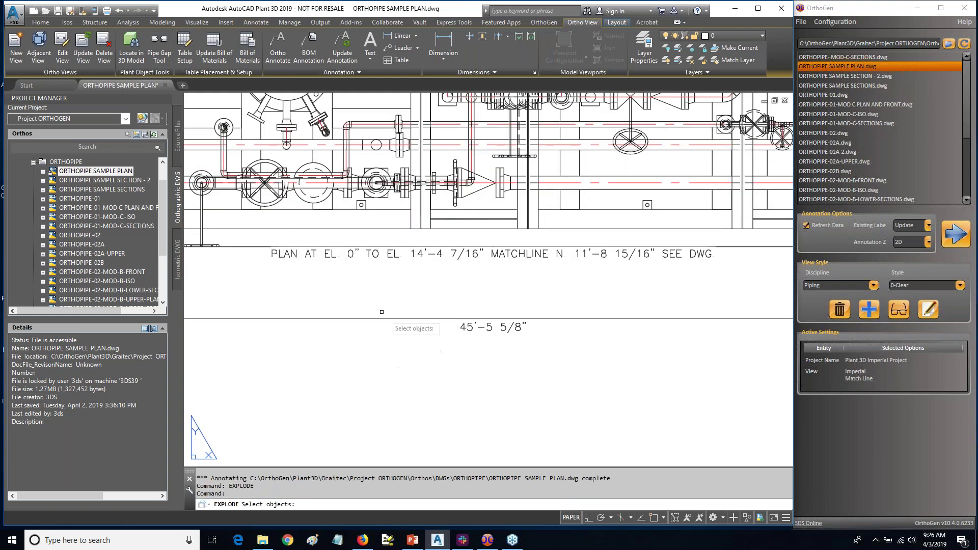
{"action": "left_click", "coordinate": [393, 254]}
{"action": "left_click", "coordinate": [381, 257]}
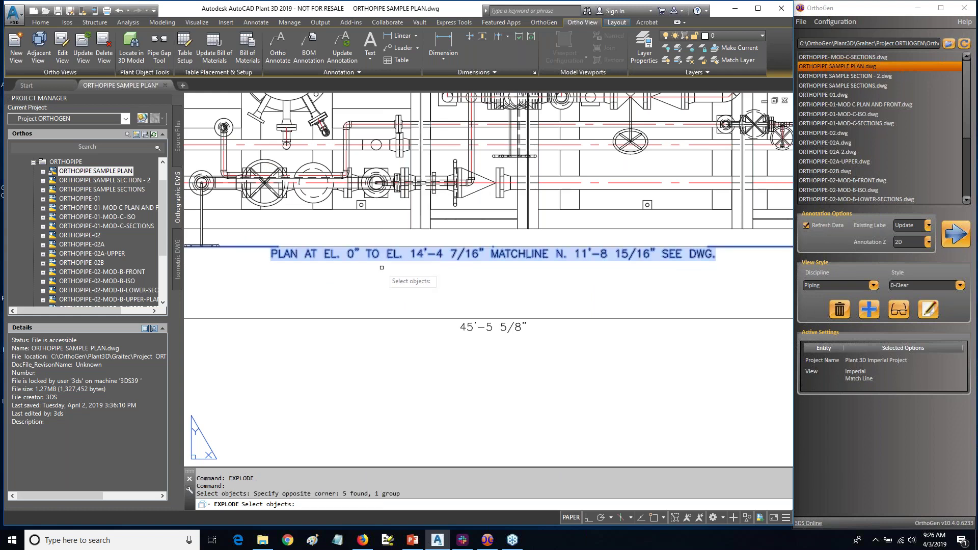
{"action": "key", "text": "Return"}
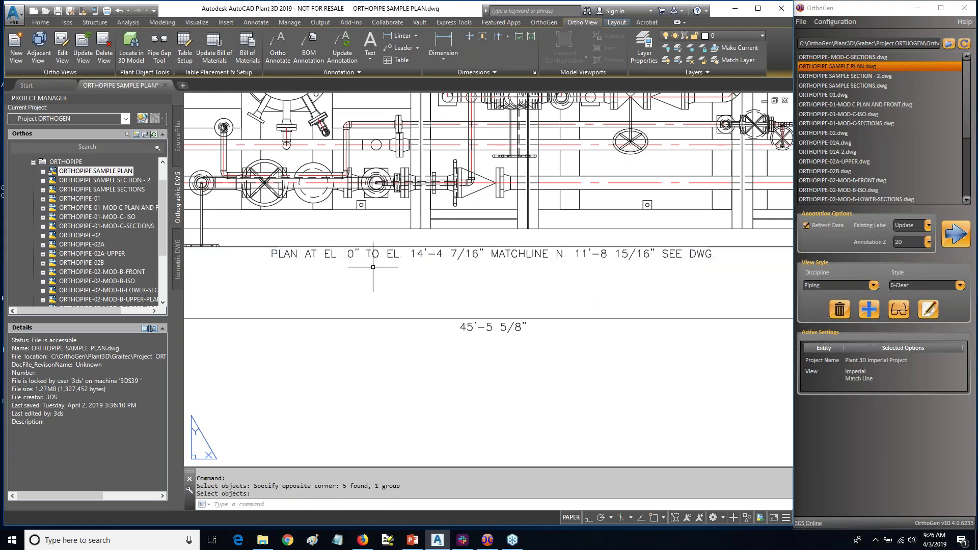
Inspect the match line labels along the edges of the plan view
{"action": "scroll", "coordinate": [373, 267], "scroll_direction": "down", "scroll_amount": 6}
{"action": "mouse_move", "coordinate": [440, 249]}
{"action": "middle_mouse_down"}
{"action": "mouse_move", "coordinate": [452, 286]}
{"action": "mouse_move", "coordinate": [496, 270]}
{"action": "middle_mouse_up"}
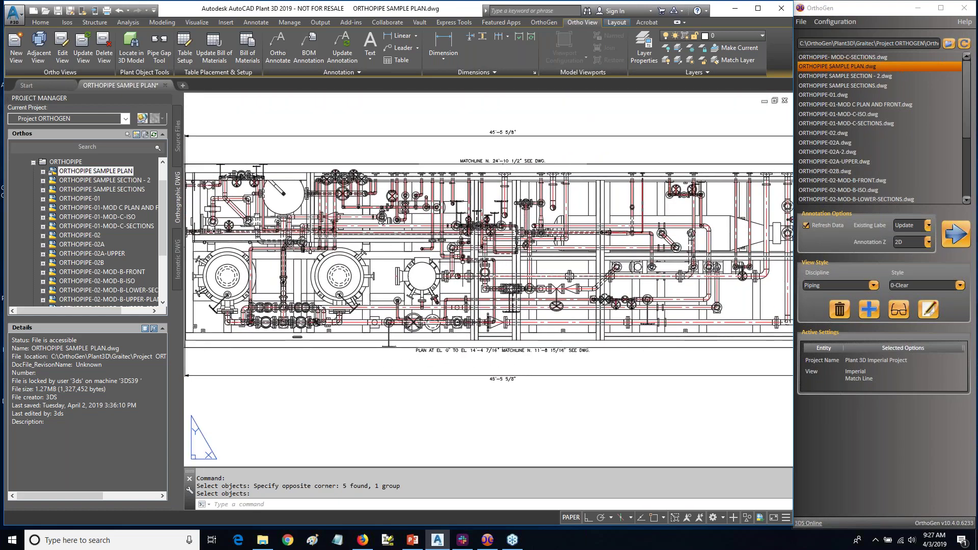
{"action": "scroll", "coordinate": [510, 175], "scroll_direction": "up", "scroll_amount": 4}
{"action": "mouse_move", "coordinate": [510, 178]}
{"action": "middle_mouse_down"}
{"action": "mouse_move", "coordinate": [517, 201]}
{"action": "mouse_move", "coordinate": [474, 210]}
{"action": "middle_mouse_up"}
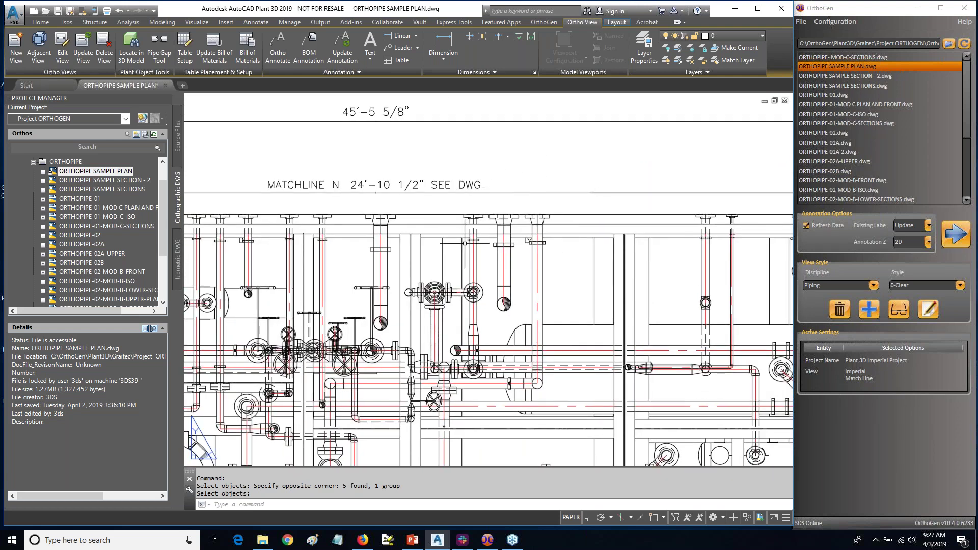
{"action": "scroll", "coordinate": [433, 351], "scroll_direction": "down", "scroll_amount": 4}
{"action": "mouse_move", "coordinate": [457, 391]}
{"action": "middle_mouse_down"}
{"action": "mouse_move", "coordinate": [468, 326]}
{"action": "mouse_move", "coordinate": [500, 268]}
{"action": "middle_mouse_up"}
{"action": "middle_click_drag", "start_coordinate": [531, 362], "coordinate": [578, 356]}
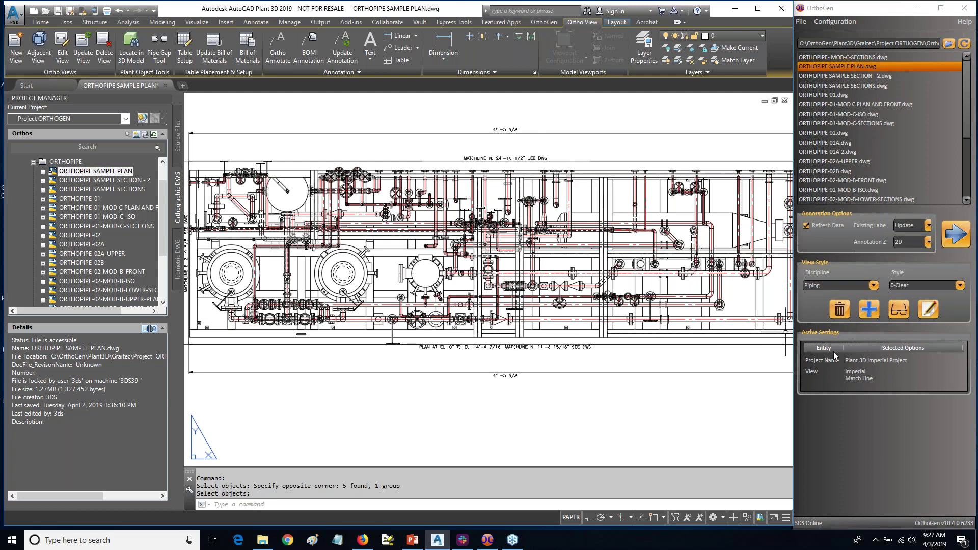
Reopen the 0-Clear style's view options and turn off the match line
{"action": "left_click", "coordinate": [832, 368]}
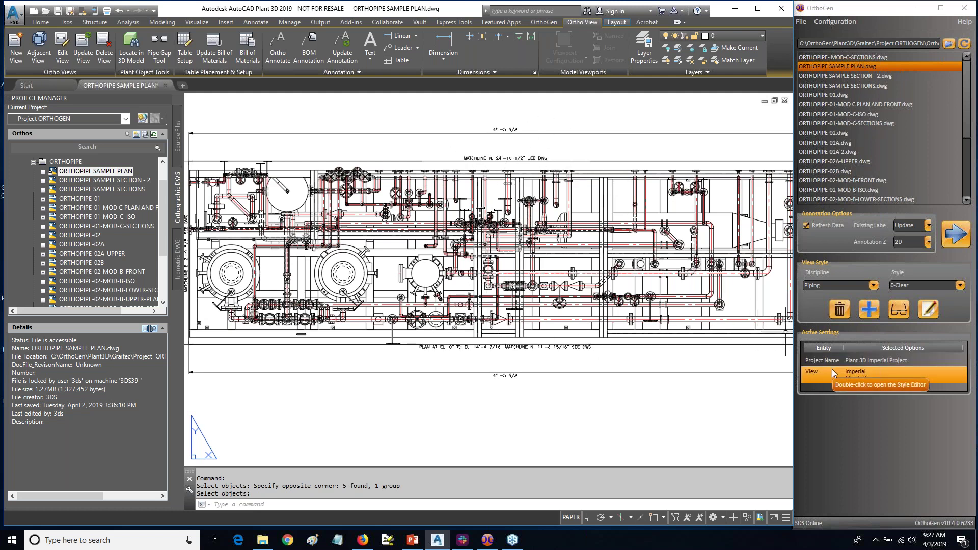
{"action": "left_click", "coordinate": [832, 369]}
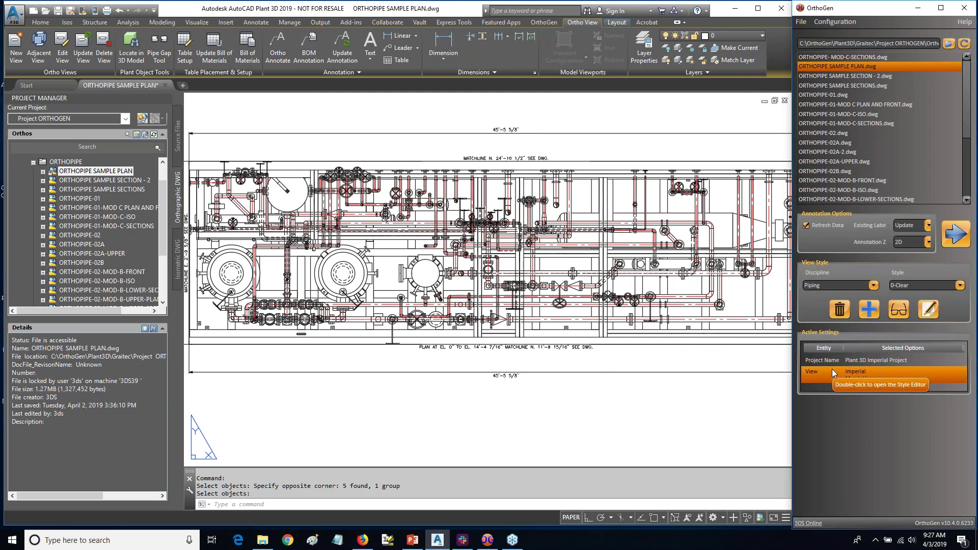
{"action": "double_click", "coordinate": [832, 369]}
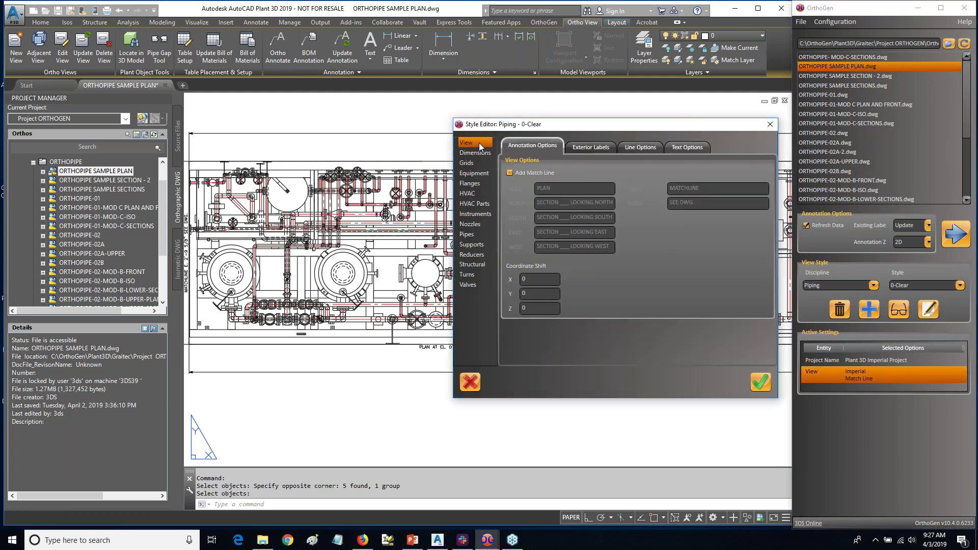
Enable interior labels for equipment in the 0-Clear style, review the label formats and keep Name
{"action": "left_click", "coordinate": [472, 173]}
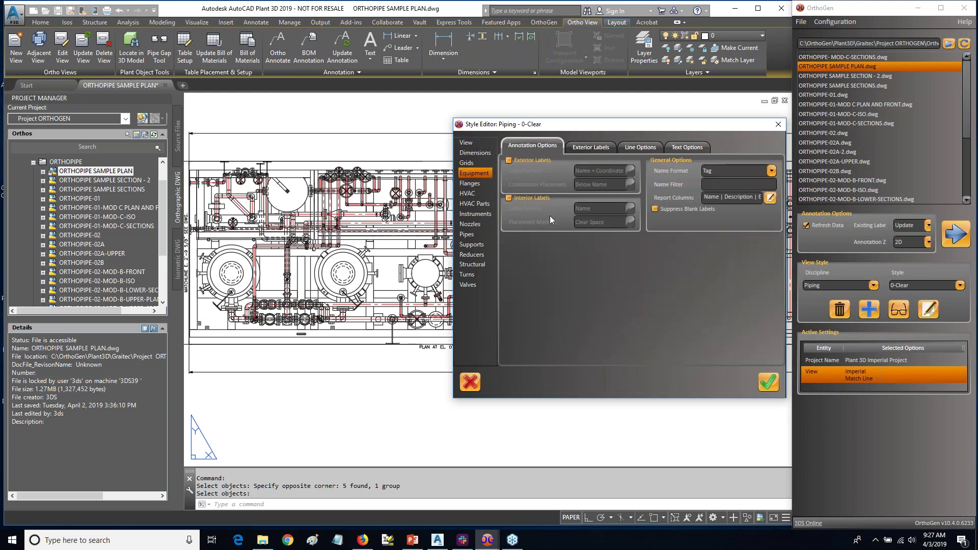
{"action": "left_click", "coordinate": [508, 198]}
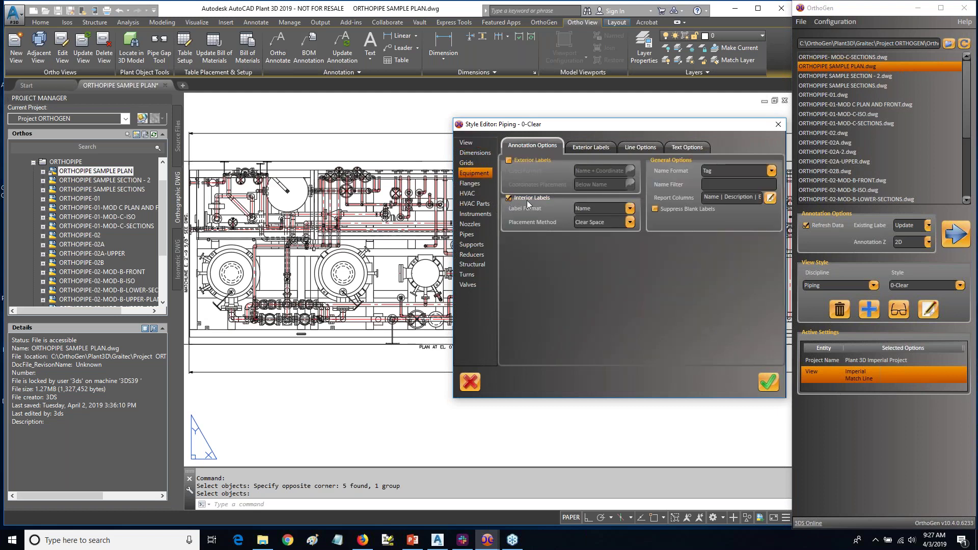
{"action": "left_click", "coordinate": [630, 208]}
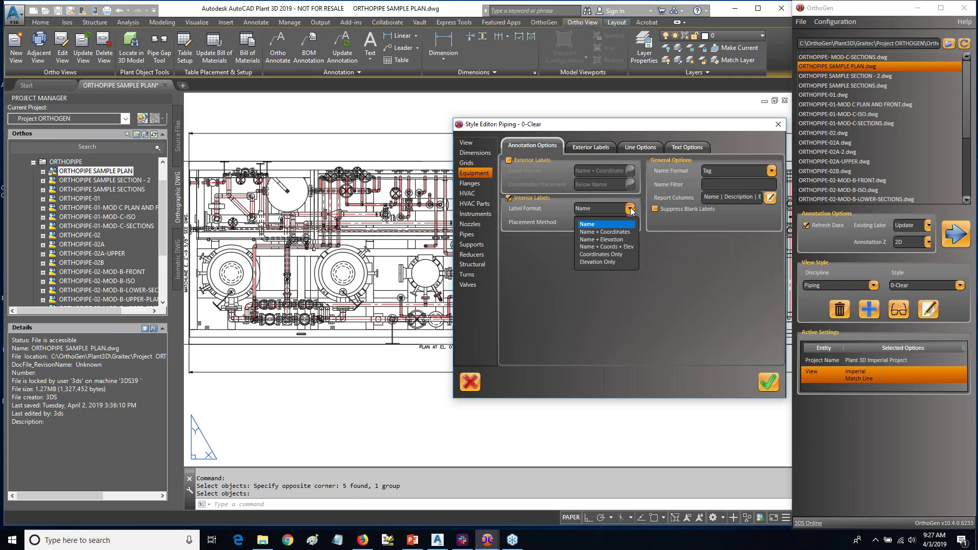
{"action": "left_click", "coordinate": [630, 208]}
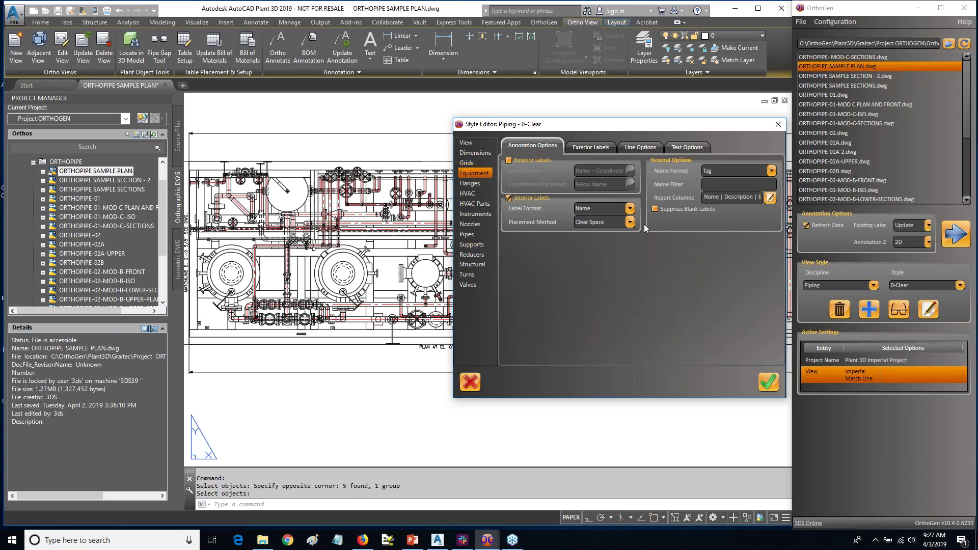
Set the equipment labels' placement method to Fixed Offset, keep Tag as the name format, and accept the style changes
{"action": "left_click", "coordinate": [630, 222]}
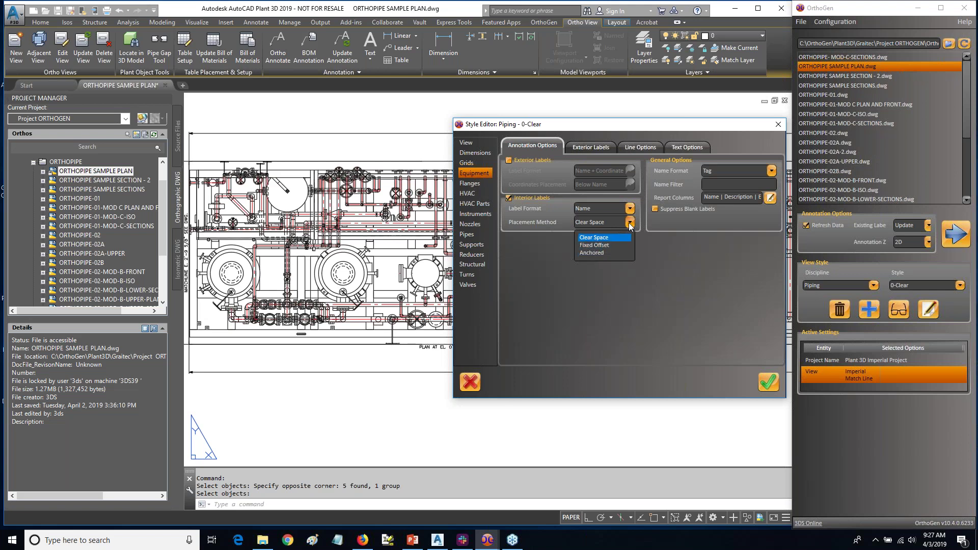
{"action": "left_click", "coordinate": [629, 223]}
{"action": "left_click", "coordinate": [630, 222]}
{"action": "left_click", "coordinate": [599, 244]}
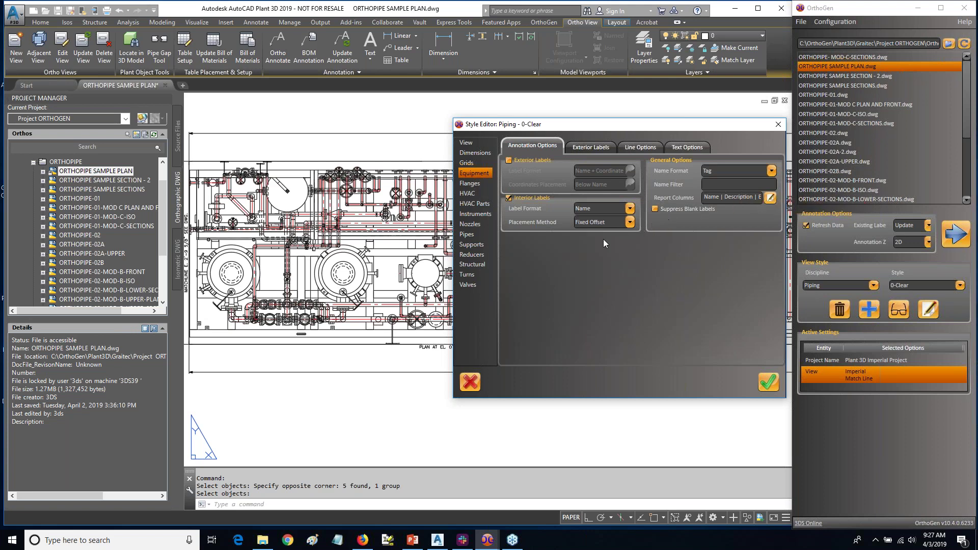
{"action": "left_click", "coordinate": [771, 171]}
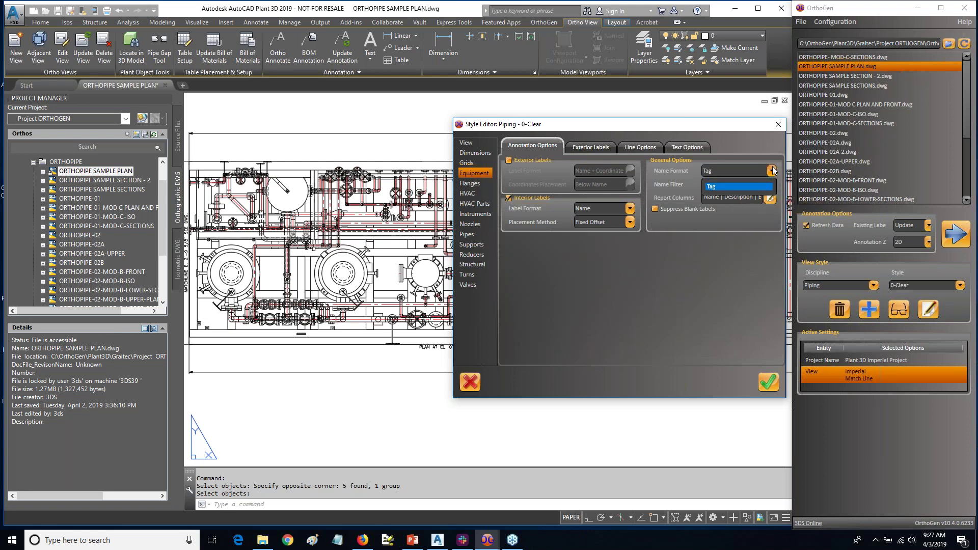
{"action": "left_click", "coordinate": [751, 187]}
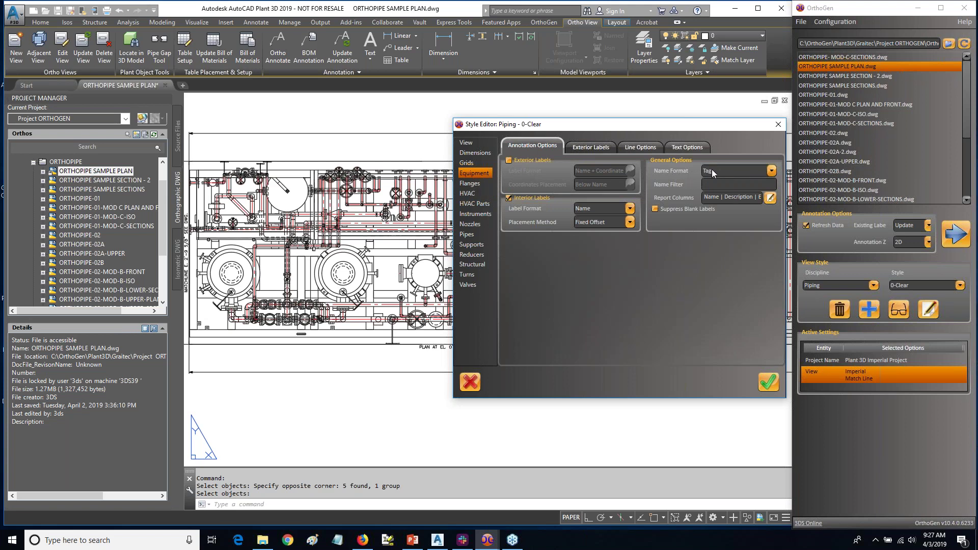
{"action": "left_click", "coordinate": [769, 383]}
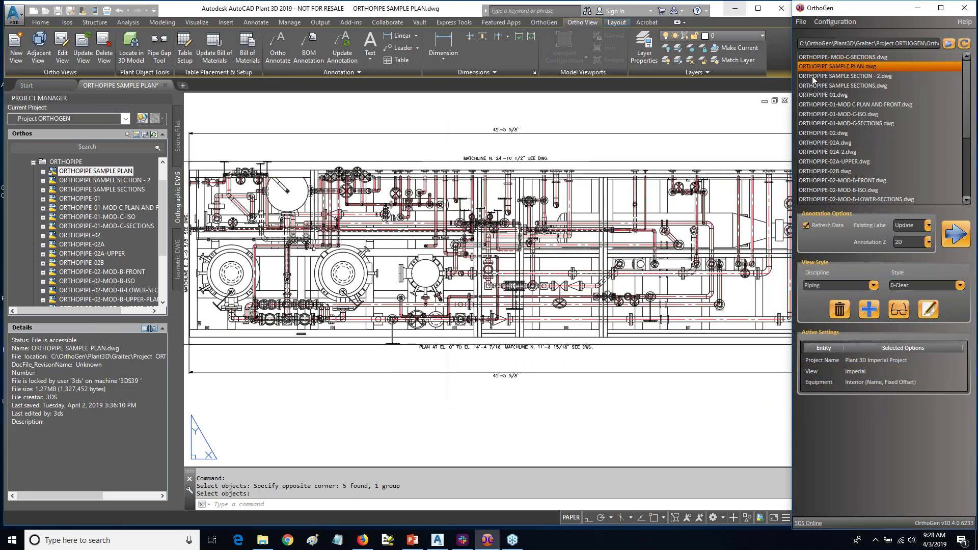
Set the equipment interior labels' placement method to Clear Space, accept the style, and annotate ORTHOPIPE SAMPLE PLAN.dwg with it
{"action": "double_click", "coordinate": [823, 383]}
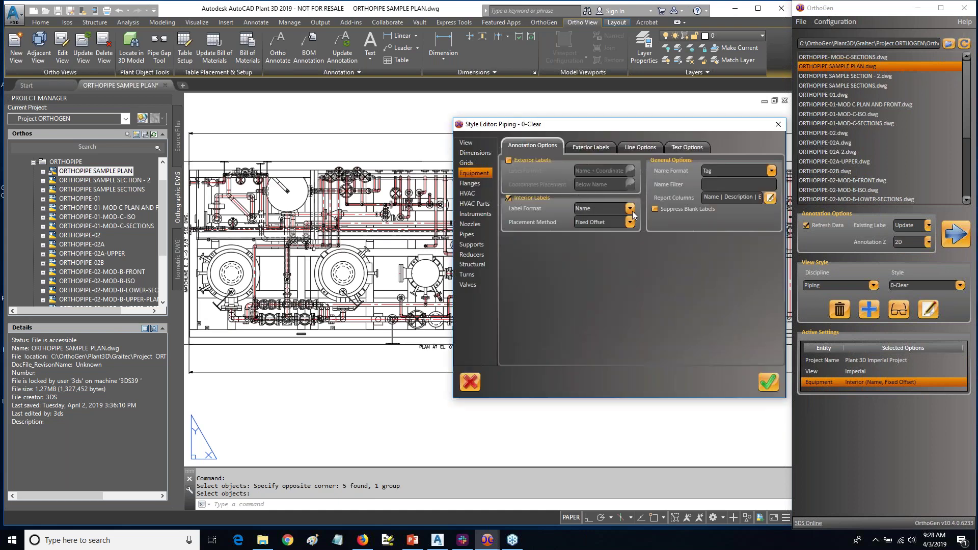
{"action": "left_click", "coordinate": [632, 222]}
{"action": "left_click", "coordinate": [607, 239]}
{"action": "left_click", "coordinate": [767, 381]}
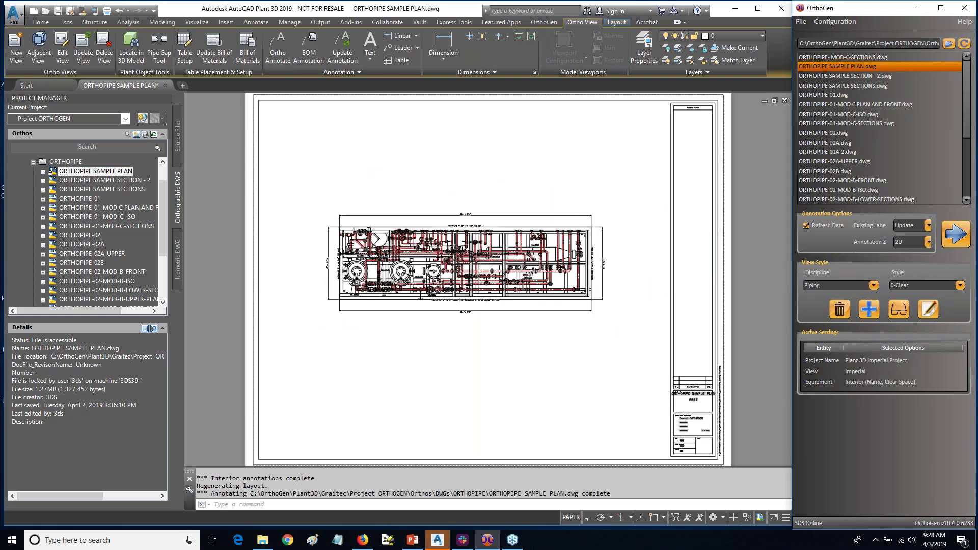
Move the EA-4313 equipment label down and to the left so it sits over the large horizontal vessel
{"action": "scroll", "coordinate": [548, 252], "scroll_direction": "up", "scroll_amount": 6}
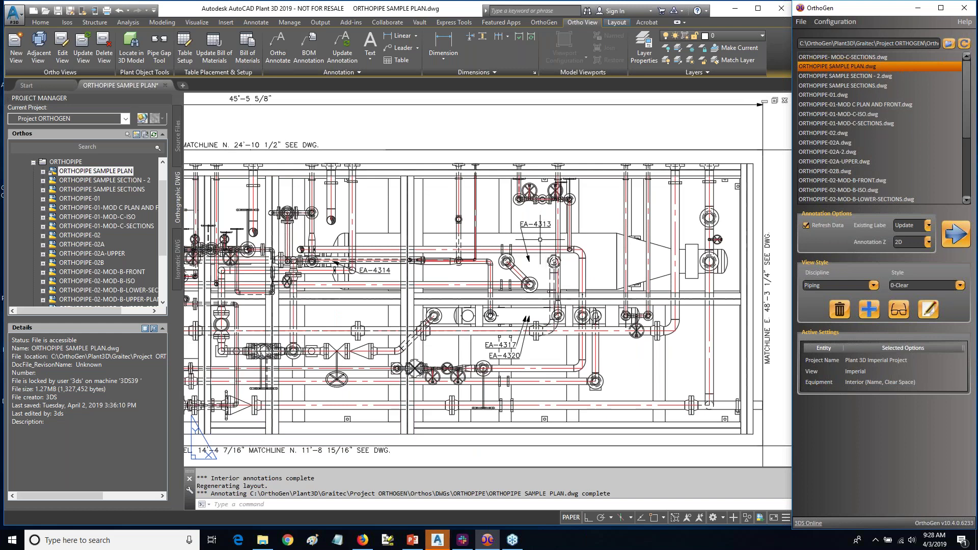
{"action": "scroll", "coordinate": [542, 241], "scroll_direction": "up", "scroll_amount": 2}
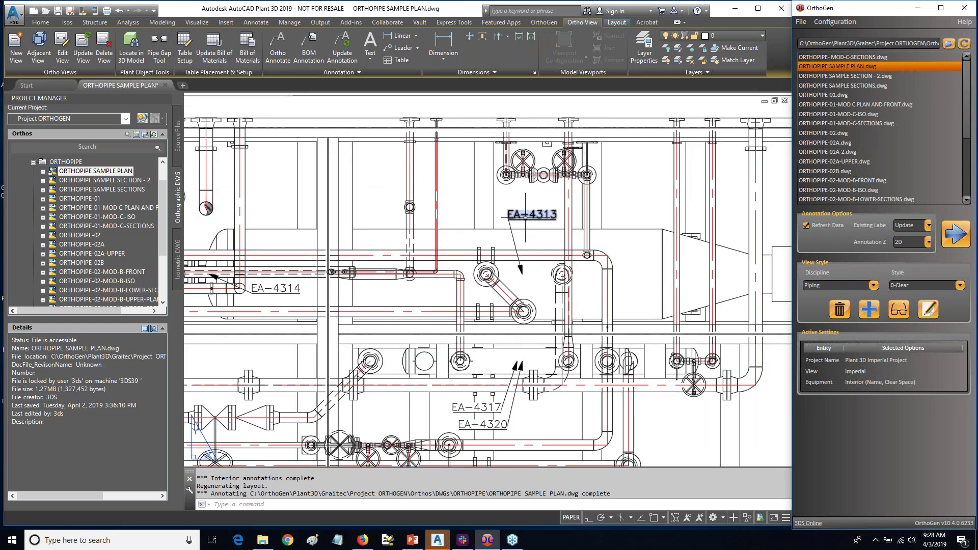
{"action": "left_click", "coordinate": [525, 214]}
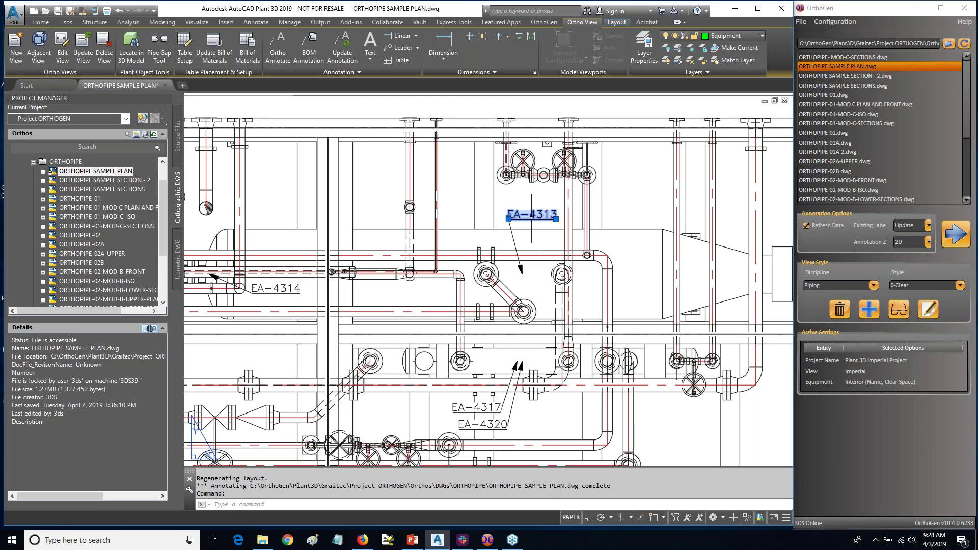
{"action": "key", "text": "Escape"}
{"action": "left_click", "coordinate": [528, 214]}
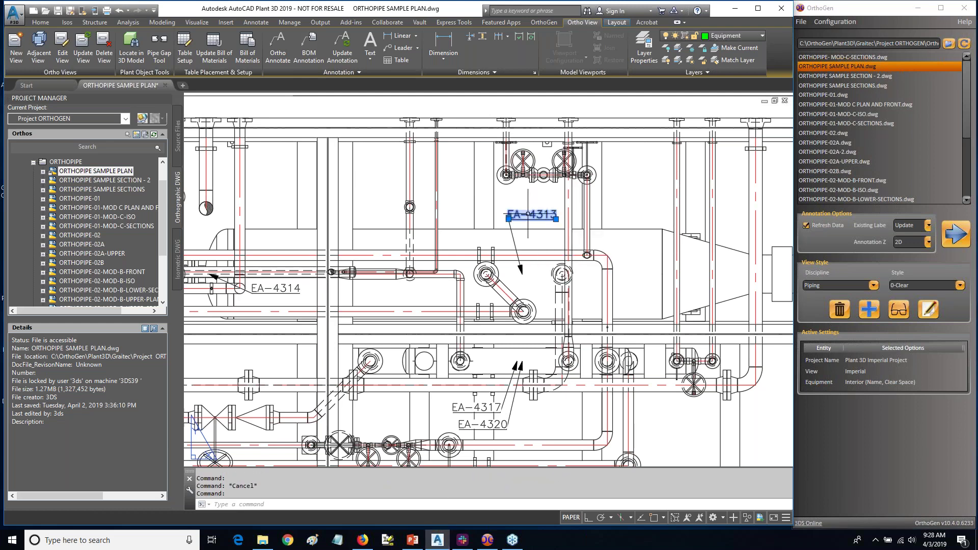
{"action": "left_click_drag", "start_coordinate": [521, 218], "coordinate": [459, 242]}
{"action": "key", "text": "Escape"}
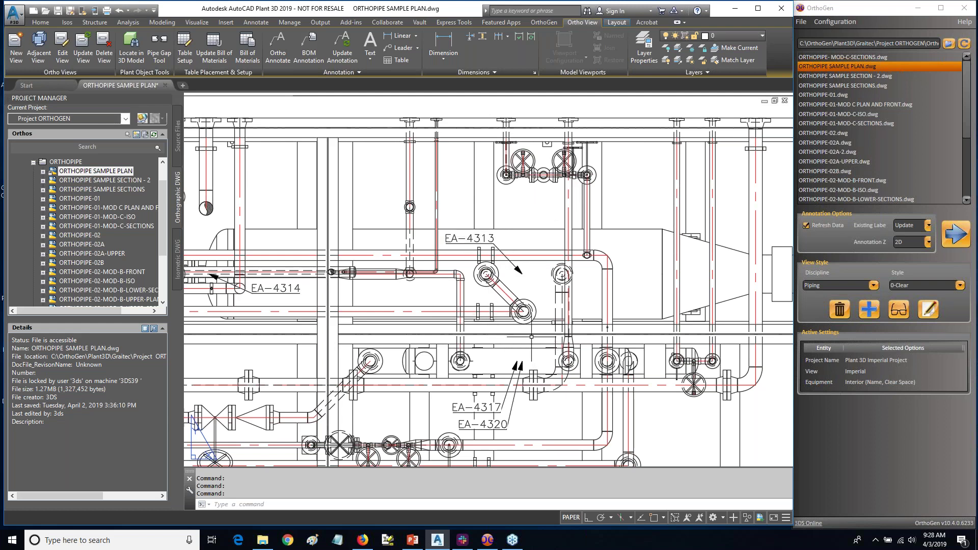
Reopen the 0-Clear equipment settings and review the text options and enclosure shapes, keeping Underline
{"action": "scroll", "coordinate": [585, 289], "scroll_direction": "down", "scroll_amount": 2}
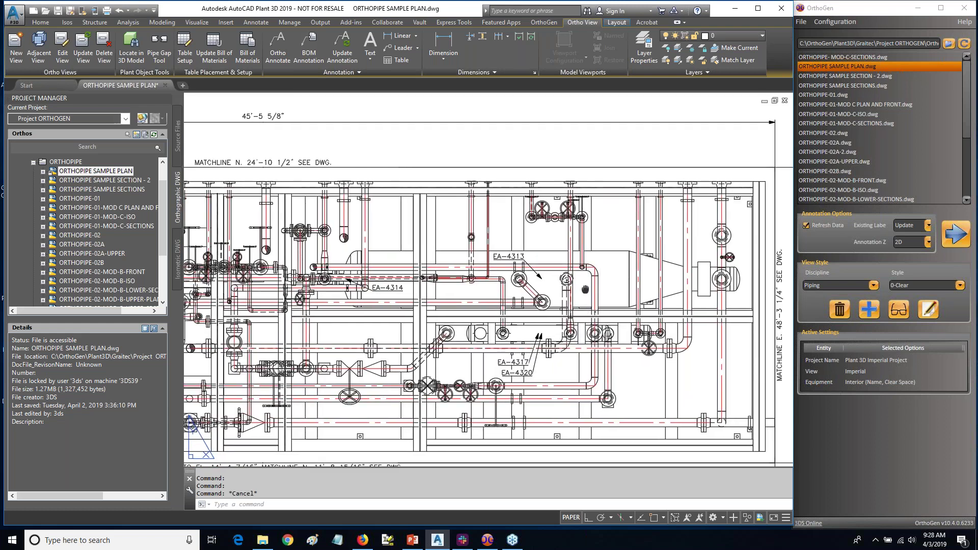
{"action": "middle_click_drag", "start_coordinate": [585, 289], "coordinate": [524, 255]}
{"action": "left_click", "coordinate": [839, 383]}
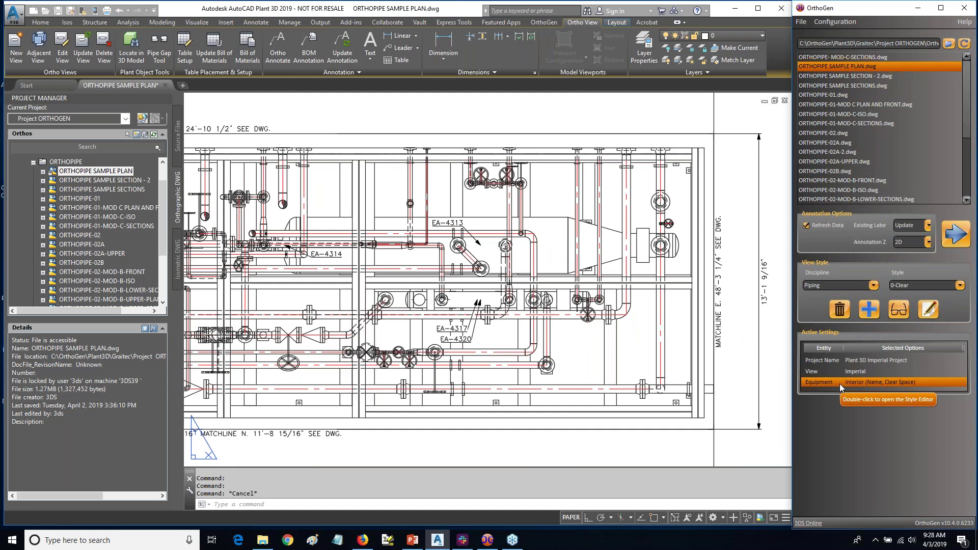
{"action": "double_click", "coordinate": [839, 383]}
{"action": "left_click", "coordinate": [685, 149]}
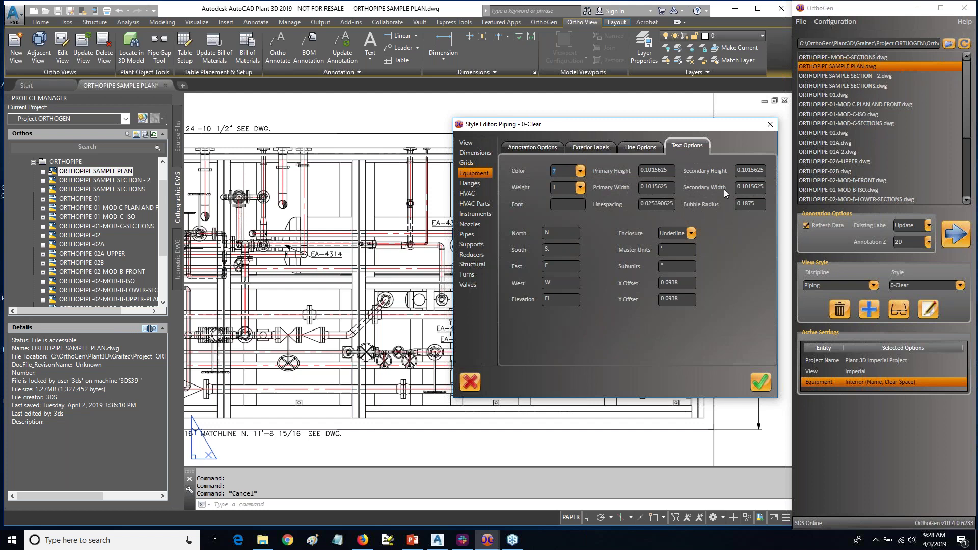
{"action": "left_click", "coordinate": [691, 233]}
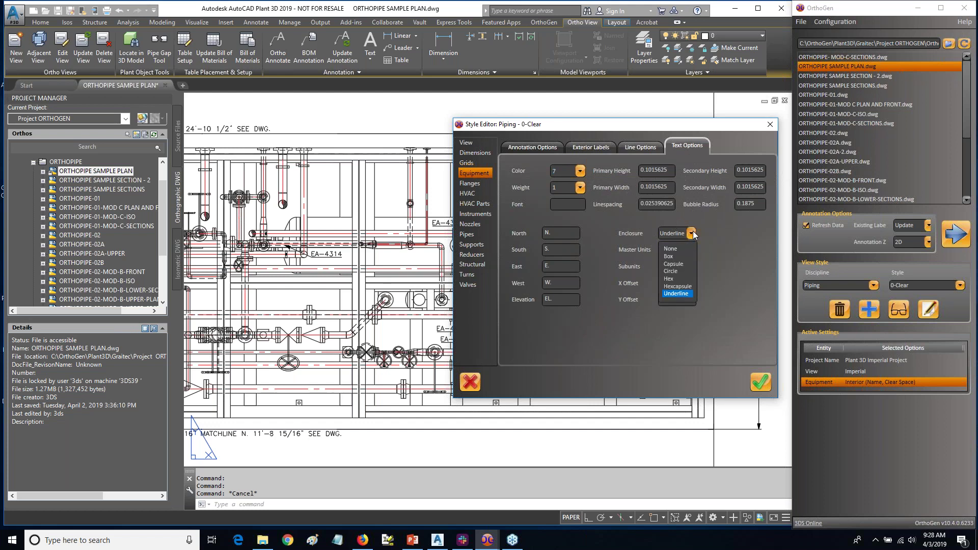
{"action": "left_click", "coordinate": [692, 233]}
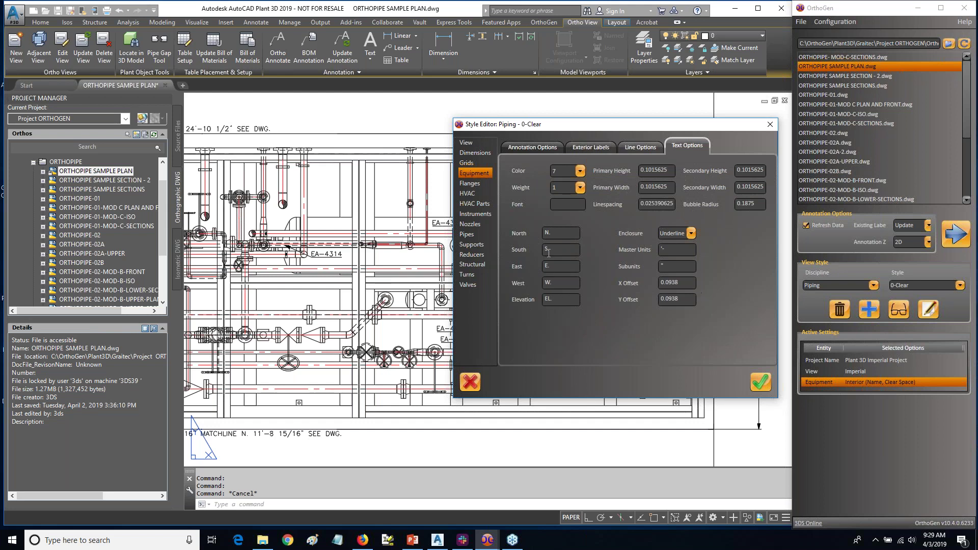
Check the equipment line options and exterior label settings, and return to the annotation options
{"action": "left_click", "coordinate": [640, 148]}
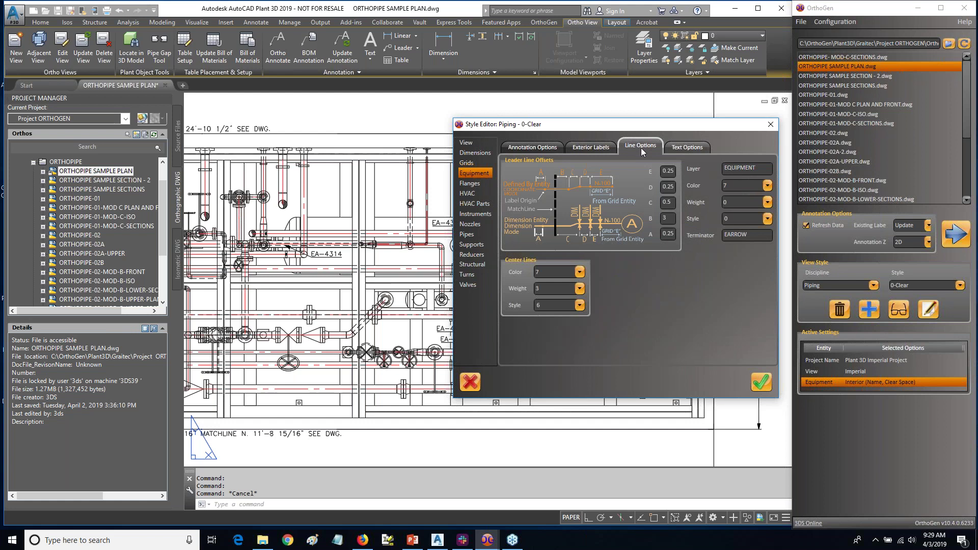
{"action": "left_click", "coordinate": [600, 146]}
{"action": "left_click", "coordinate": [545, 146]}
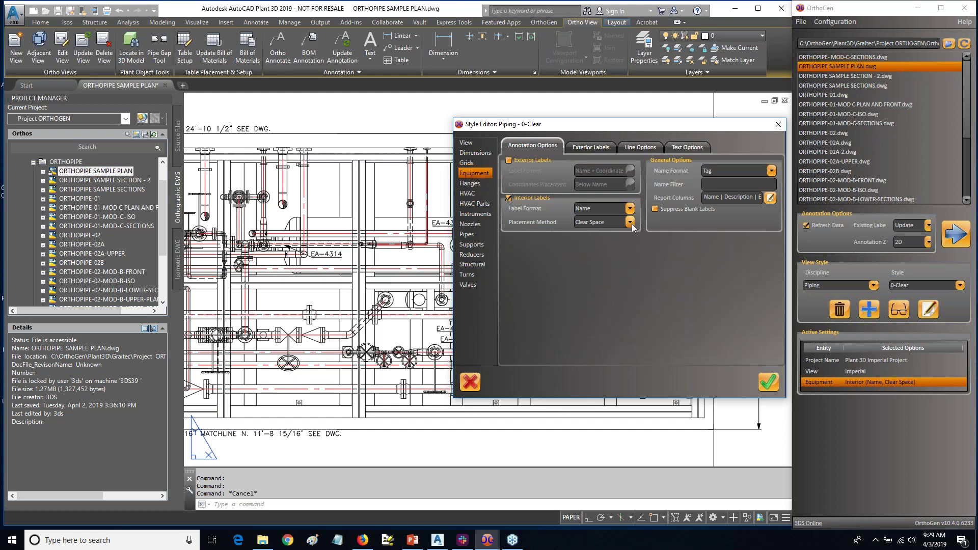
Turn off the interior equipment labels, enable exterior labels, and set their label format to Name
{"action": "left_click", "coordinate": [508, 197]}
{"action": "left_click", "coordinate": [509, 160]}
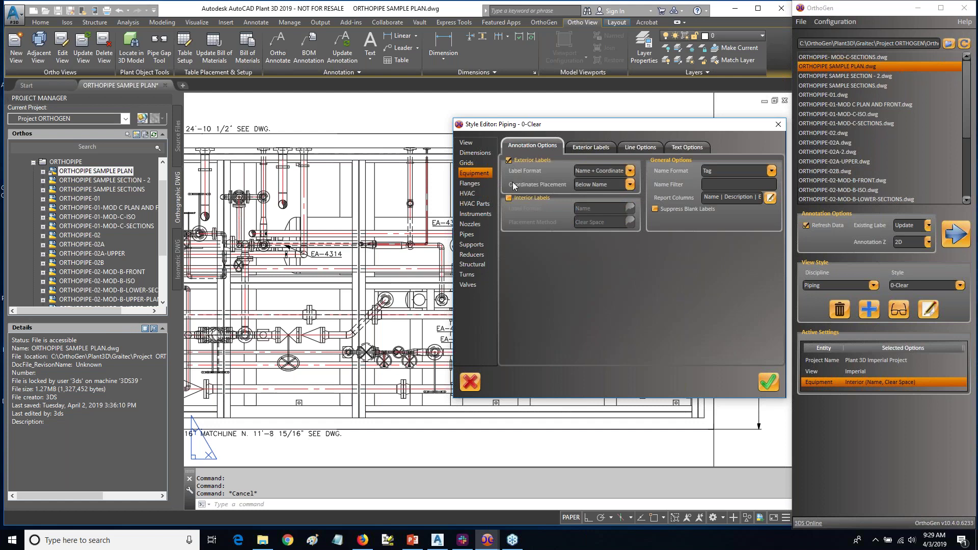
{"action": "left_click", "coordinate": [629, 170]}
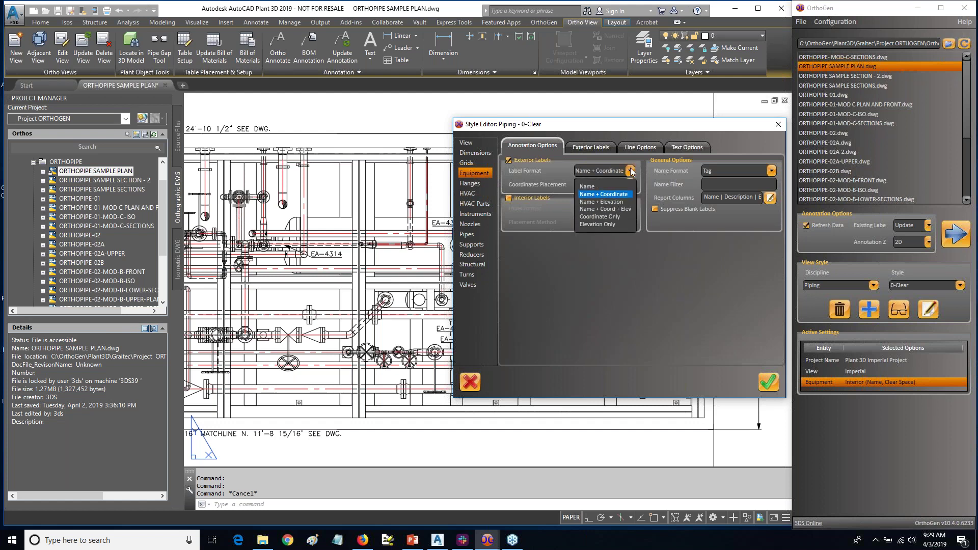
{"action": "left_click", "coordinate": [591, 187]}
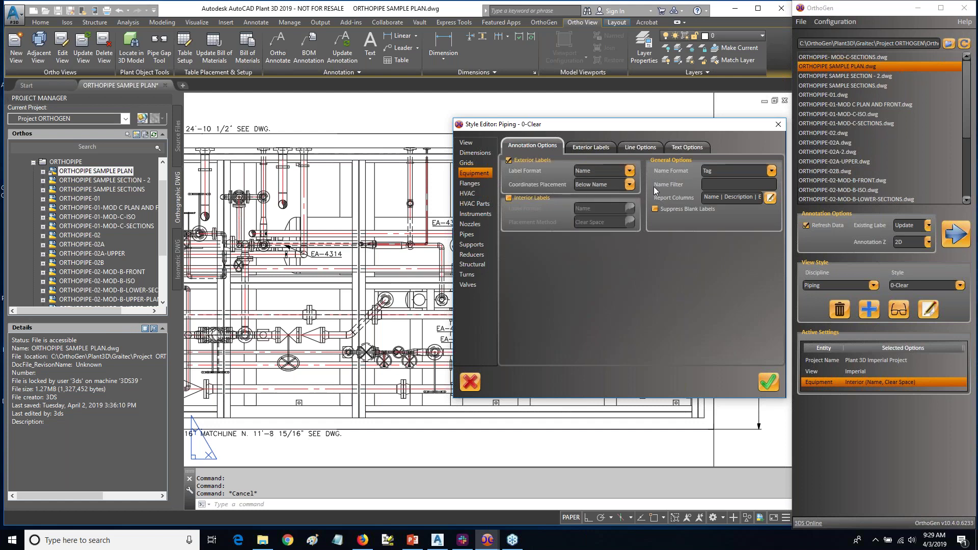
Set the equipment's exterior labels to Exterior 5-point, accept the style, annotate ORTHOPIPE SAMPLE PLAN.dwg, and inspect the leader labels
{"action": "left_click", "coordinate": [594, 146]}
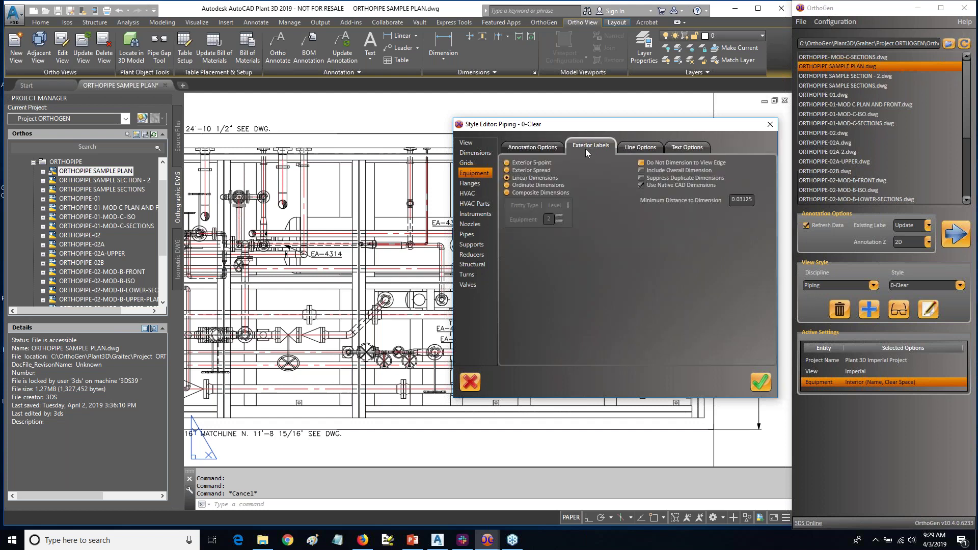
{"action": "left_click", "coordinate": [523, 164]}
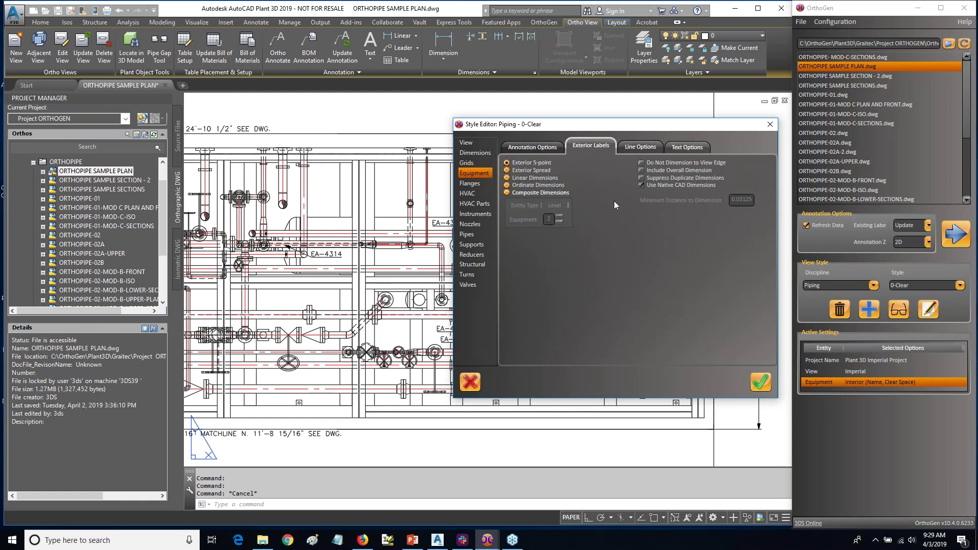
{"action": "left_click", "coordinate": [761, 383]}
{"action": "left_click", "coordinate": [956, 238]}
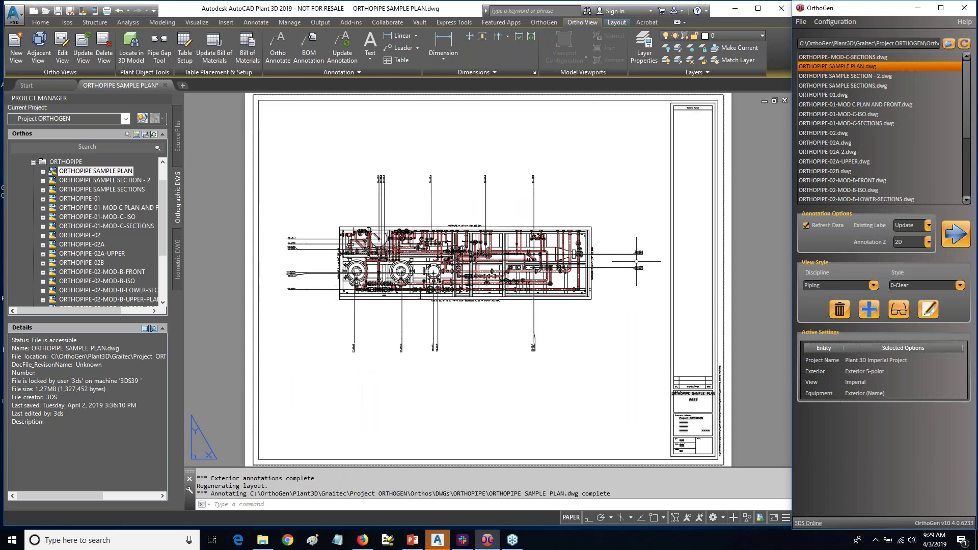
{"action": "scroll", "coordinate": [641, 258], "scroll_direction": "up", "scroll_amount": 8}
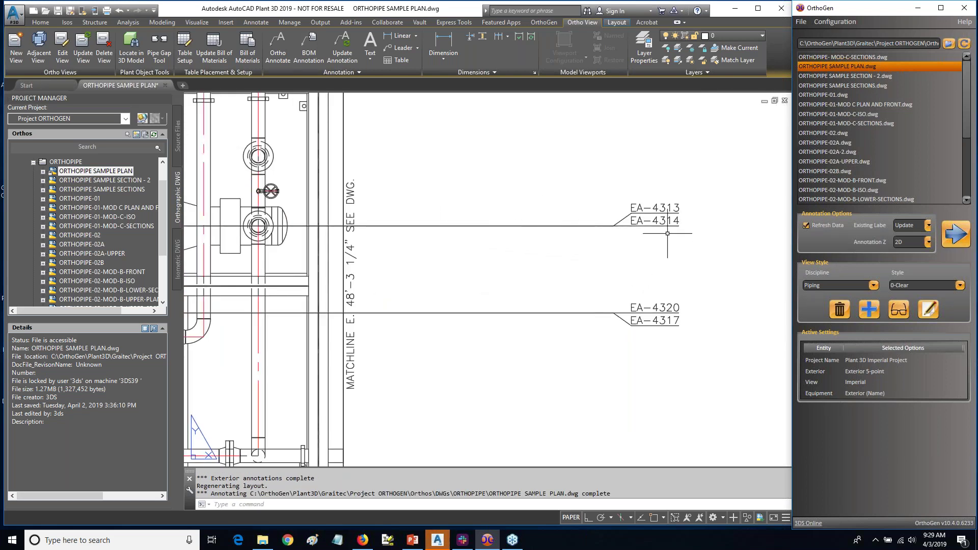
{"action": "scroll", "coordinate": [660, 246], "scroll_direction": "down", "scroll_amount": 4}
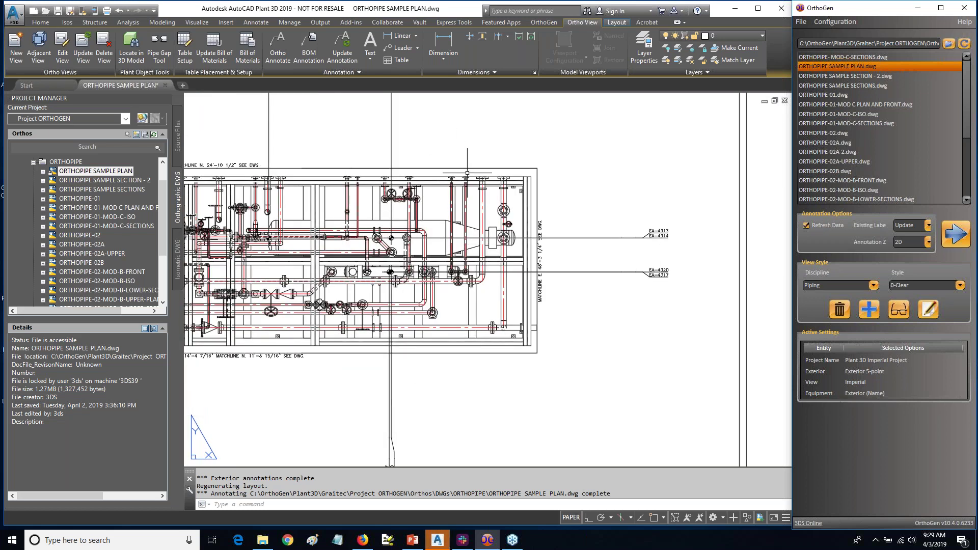
{"action": "scroll", "coordinate": [471, 168], "scroll_direction": "down", "scroll_amount": 2}
{"action": "middle_click_drag", "start_coordinate": [462, 143], "coordinate": [573, 198]}
Reopen the 0-Clear equipment settings and set the exterior label format to Name + Coordinate
{"action": "left_click", "coordinate": [835, 395]}
{"action": "double_click", "coordinate": [834, 394]}
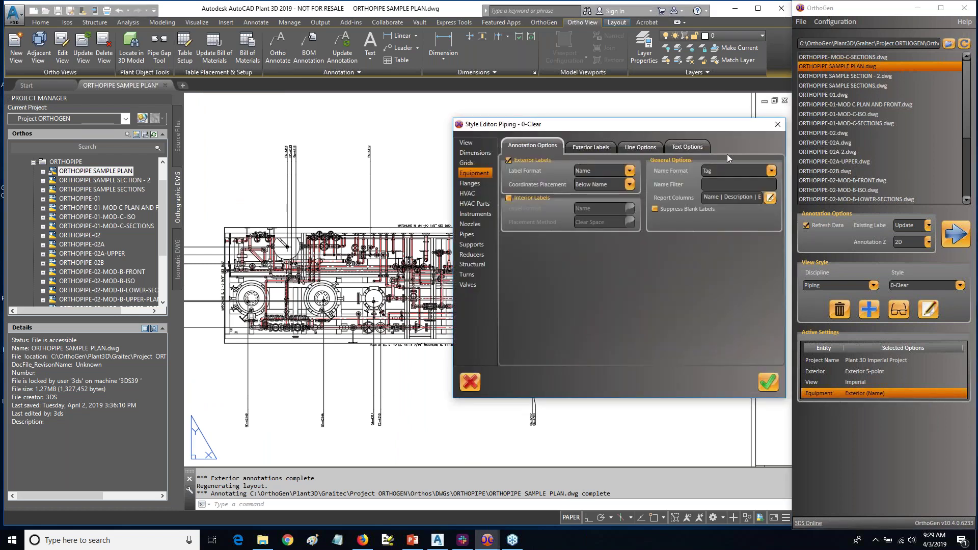
{"action": "left_click", "coordinate": [630, 172]}
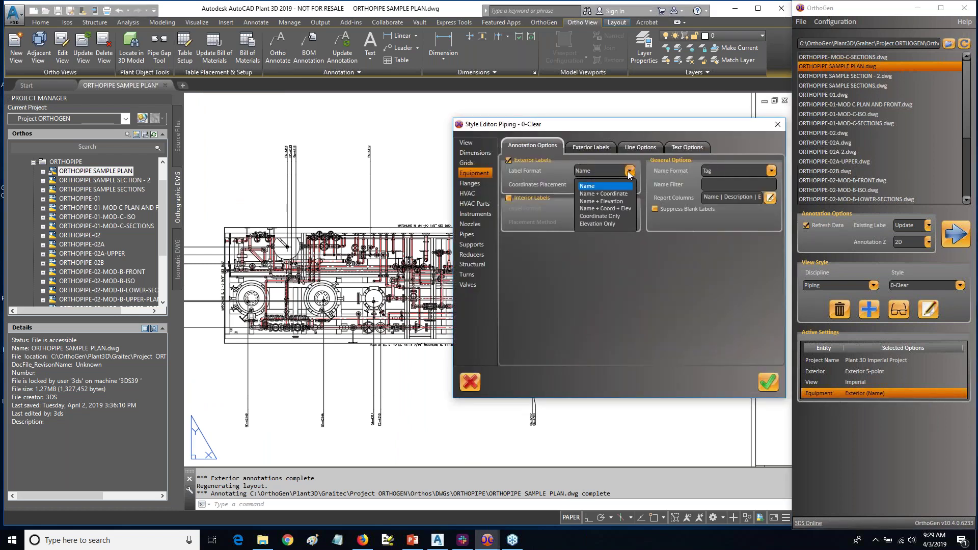
{"action": "left_click", "coordinate": [611, 195]}
Set the equipment's leader line offset B to 0, accept the style, annotate the plan again, and inspect the coordinate labels
{"action": "left_click", "coordinate": [588, 146]}
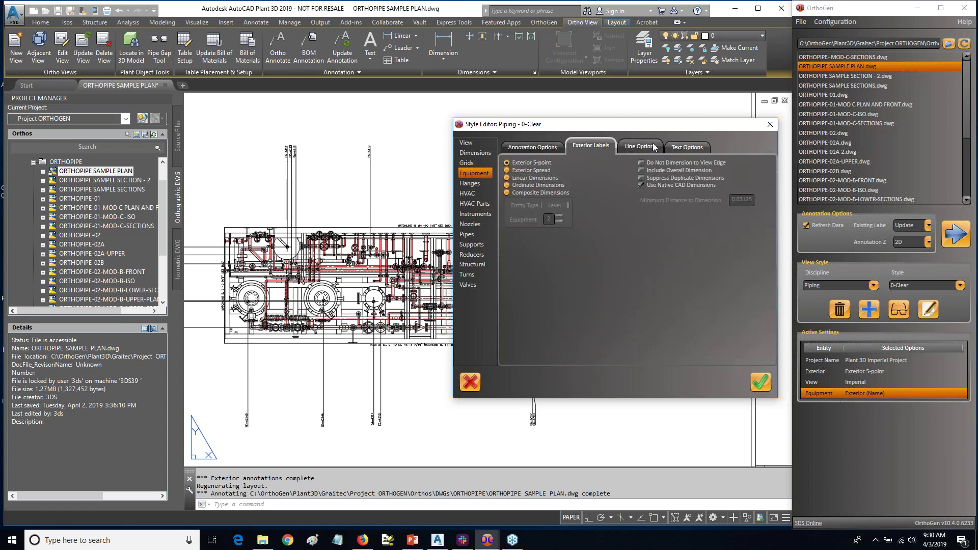
{"action": "left_click", "coordinate": [643, 147]}
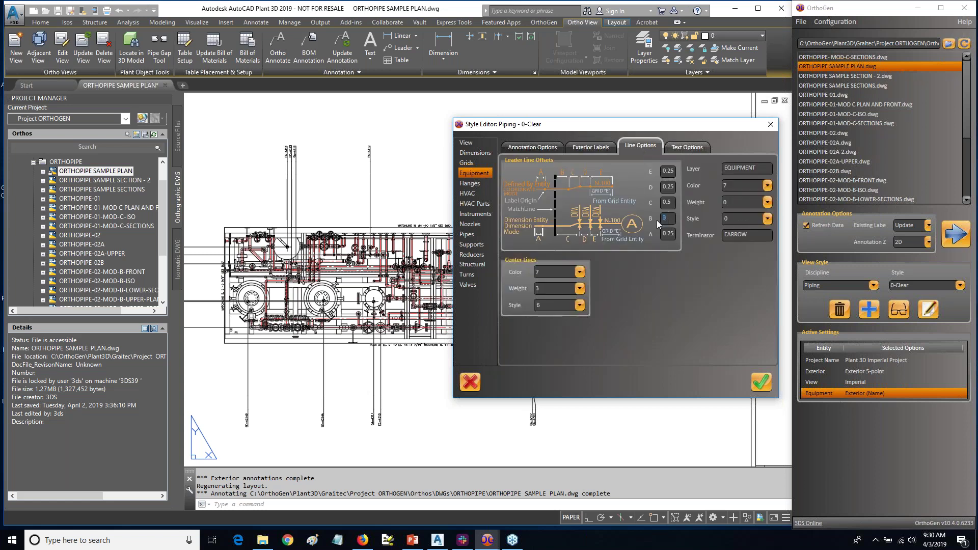
{"action": "type", "text": "0"}
{"action": "left_click", "coordinate": [759, 383]}
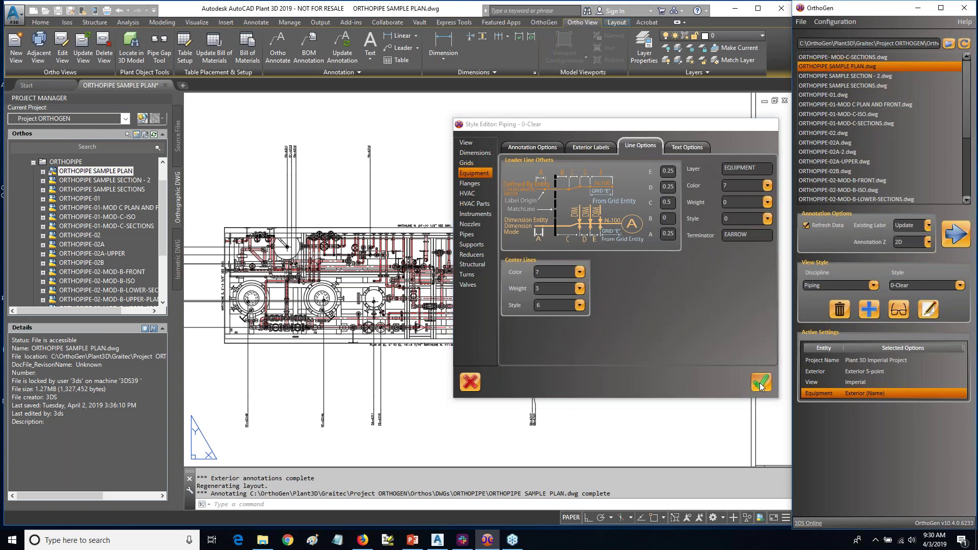
{"action": "left_click", "coordinate": [957, 237]}
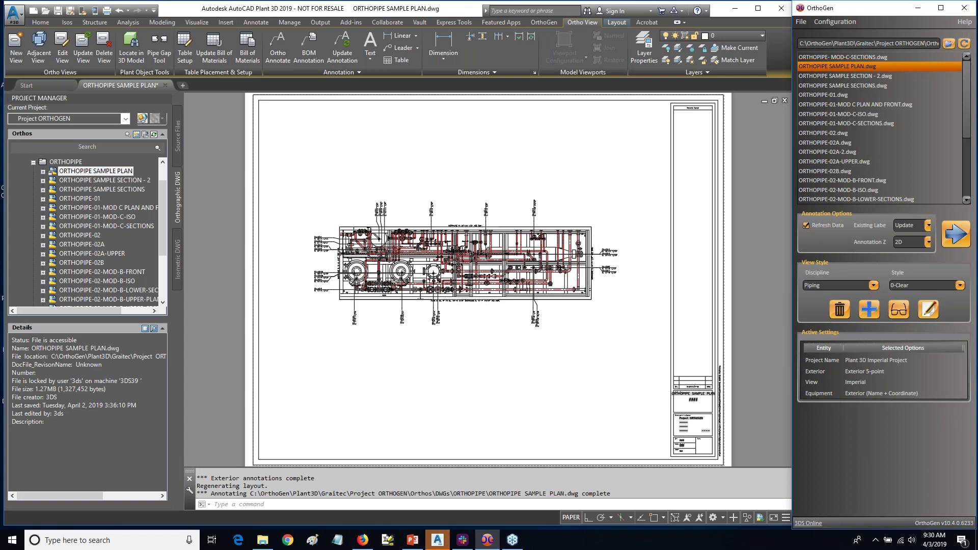
{"action": "scroll", "coordinate": [603, 259], "scroll_direction": "up", "scroll_amount": 8}
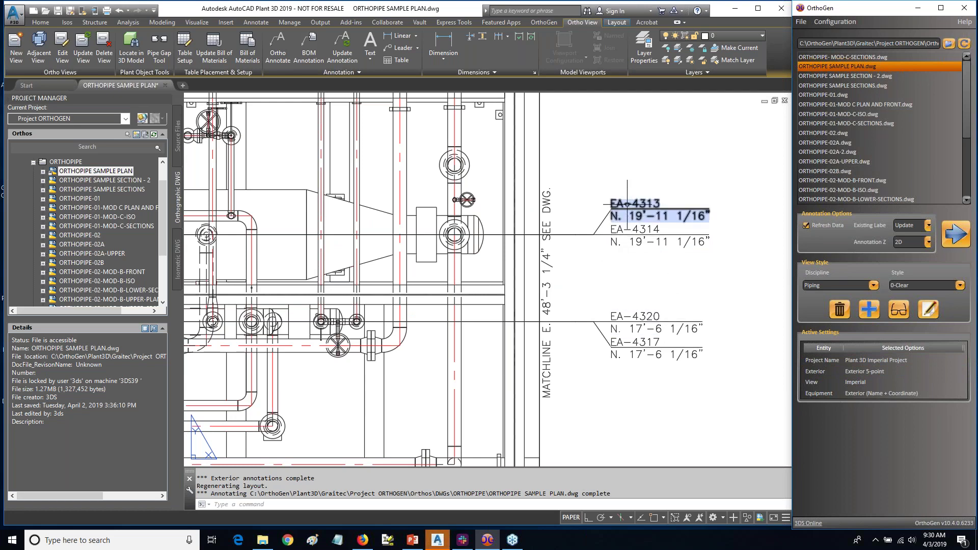
{"action": "scroll", "coordinate": [665, 285], "scroll_direction": "down", "scroll_amount": 2}
{"action": "middle_click_drag", "start_coordinate": [382, 197], "coordinate": [430, 273]}
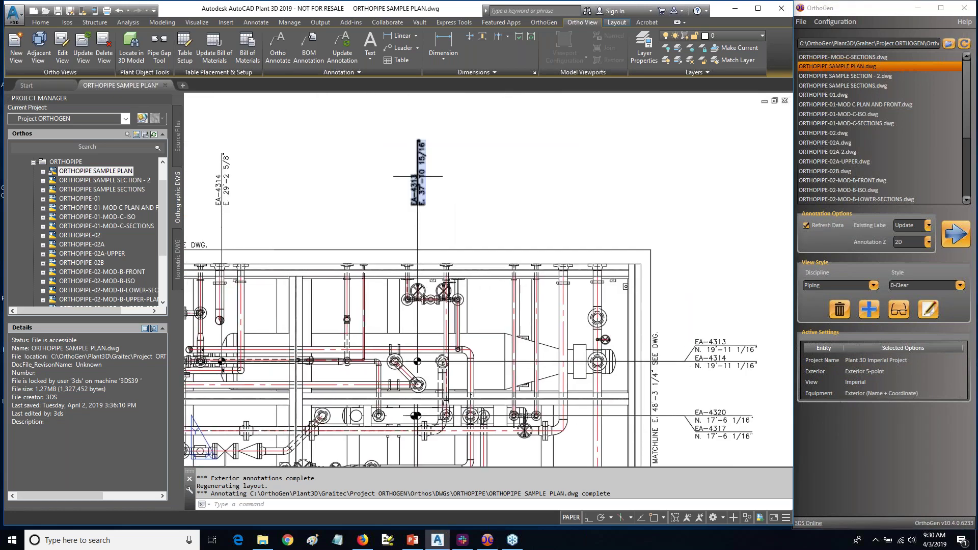
{"action": "middle_click_drag", "start_coordinate": [585, 331], "coordinate": [549, 250]}
Switch the equipment's exterior labels to Exterior Spread, accept the style, re-annotate the plan, and inspect the spread labels
{"action": "double_click", "coordinate": [821, 393]}
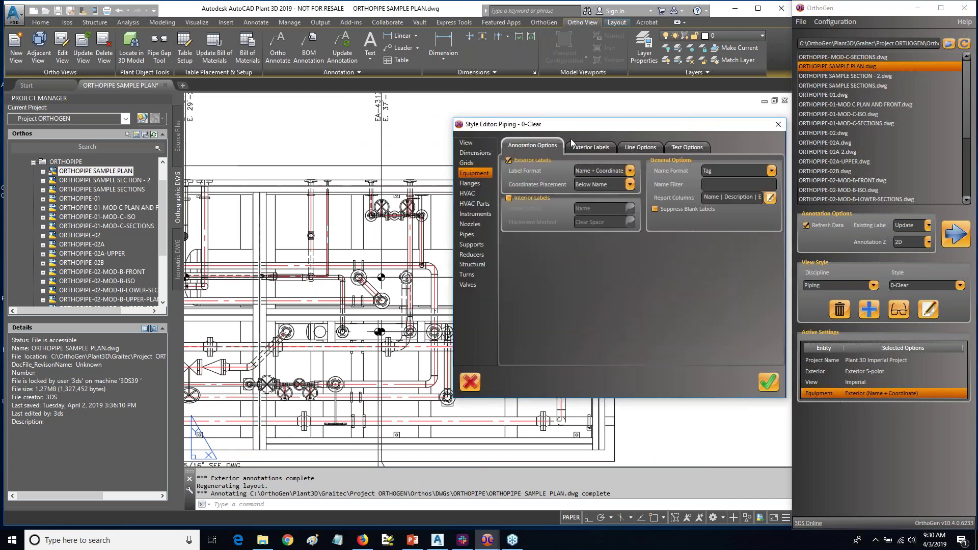
{"action": "left_click", "coordinate": [573, 145]}
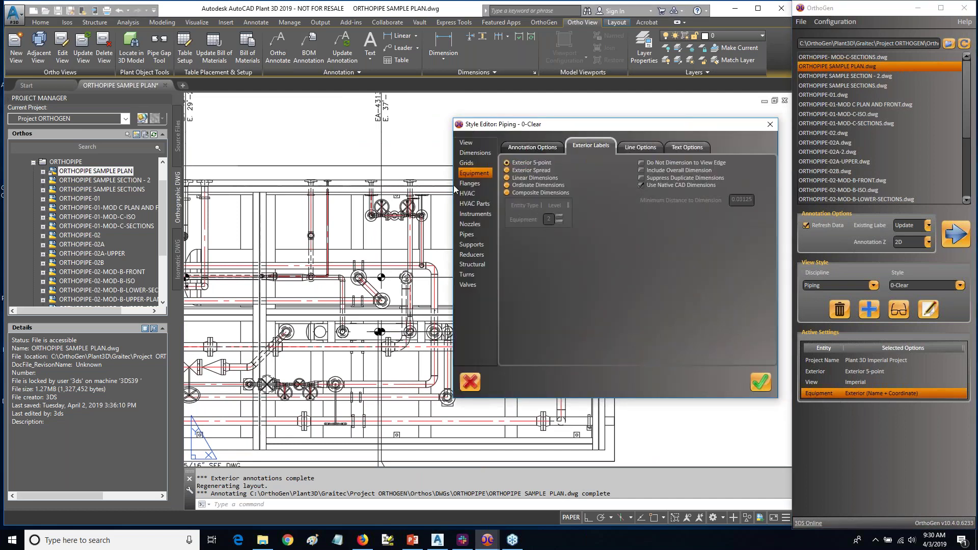
{"action": "left_click", "coordinate": [507, 171]}
{"action": "left_click", "coordinate": [758, 384]}
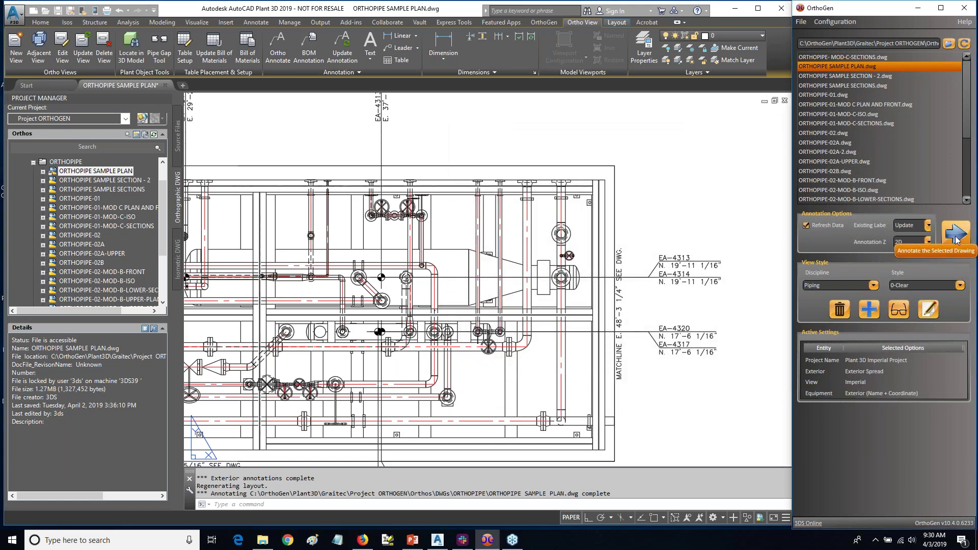
{"action": "left_click", "coordinate": [956, 237]}
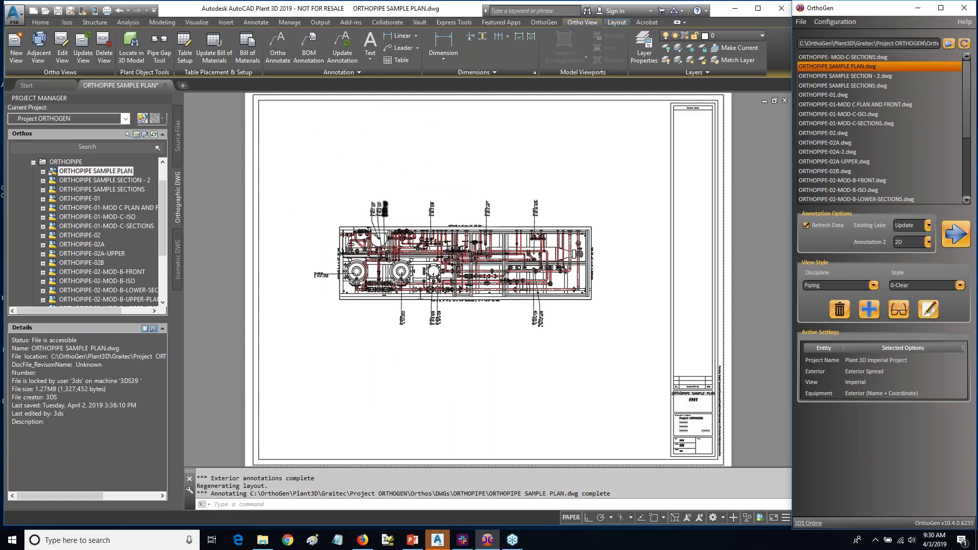
{"action": "scroll", "coordinate": [385, 216], "scroll_direction": "up", "scroll_amount": 2}
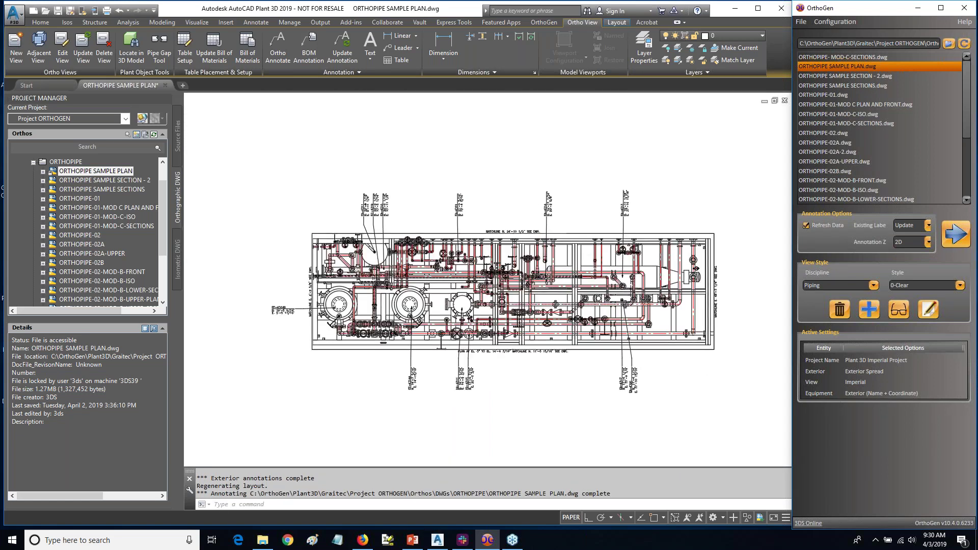
{"action": "scroll", "coordinate": [384, 216], "scroll_direction": "up", "scroll_amount": 2}
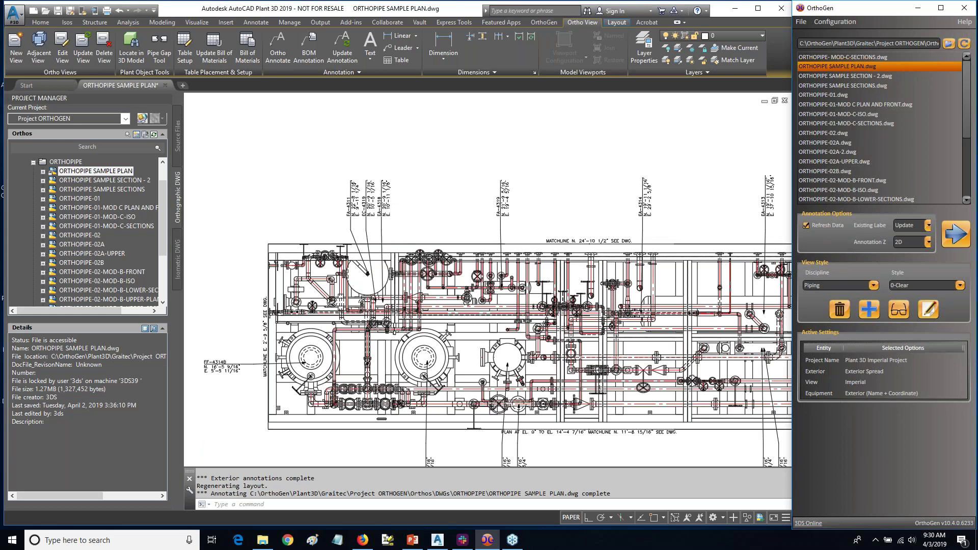
{"action": "scroll", "coordinate": [383, 217], "scroll_direction": "up", "scroll_amount": 2}
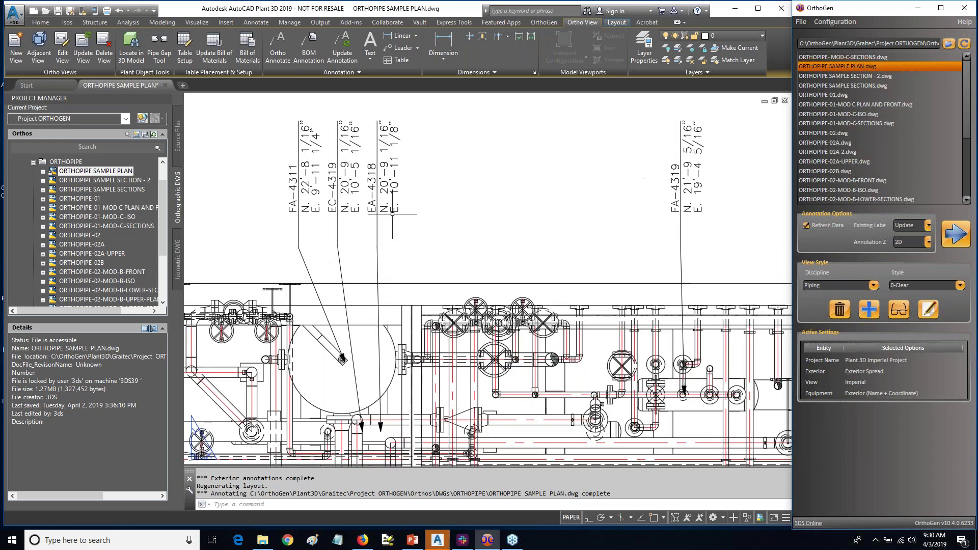
{"action": "scroll", "coordinate": [488, 306], "scroll_direction": "down", "scroll_amount": 2}
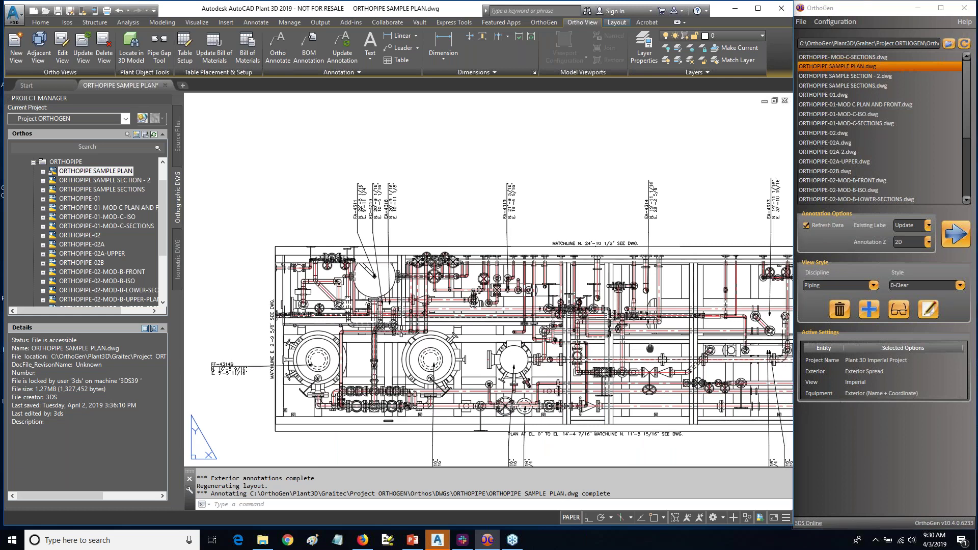
{"action": "scroll", "coordinate": [580, 322], "scroll_direction": "down", "scroll_amount": 3}
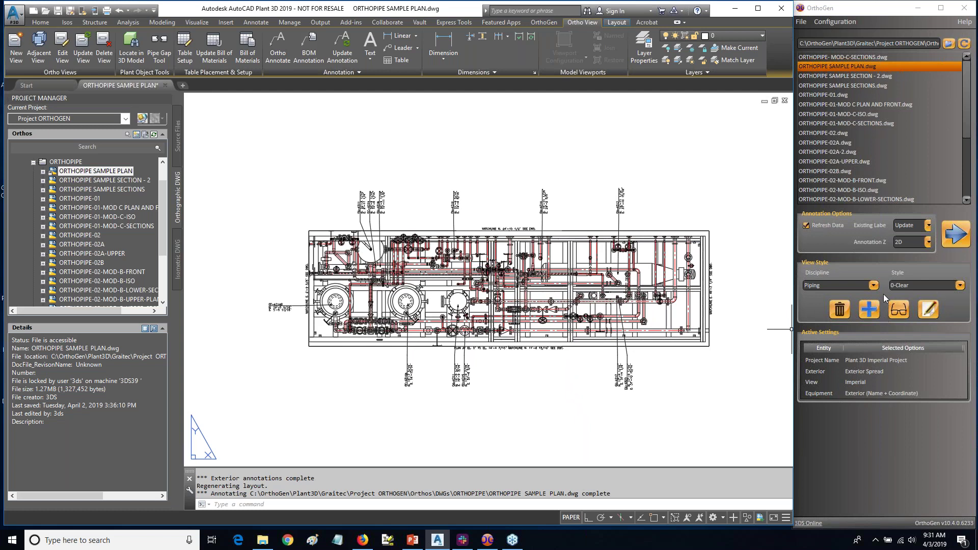
Change the equipment's exterior labels to Linear Dimensions, accept the style, and annotate ORTHOPIPE SAMPLE PLAN.dwg with it
{"action": "left_click", "coordinate": [820, 395]}
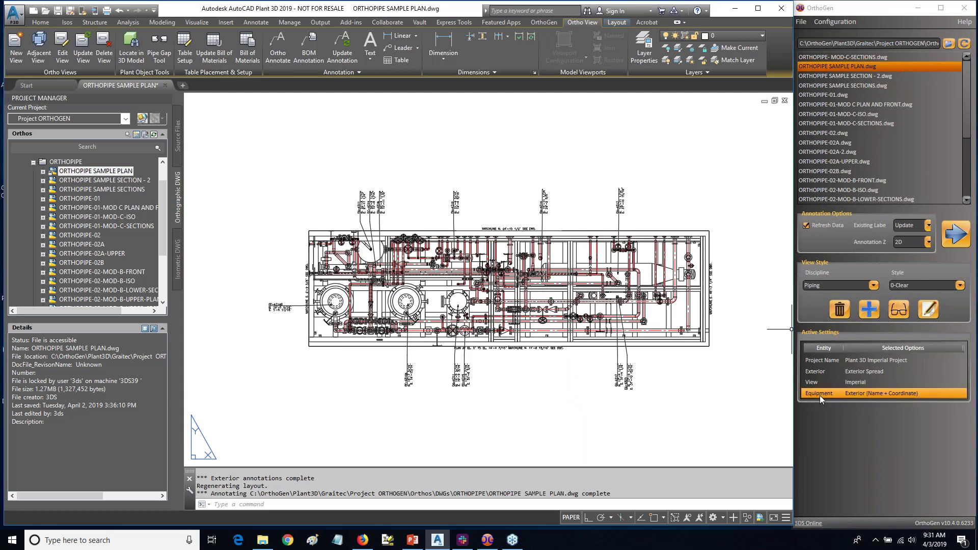
{"action": "double_click", "coordinate": [820, 395]}
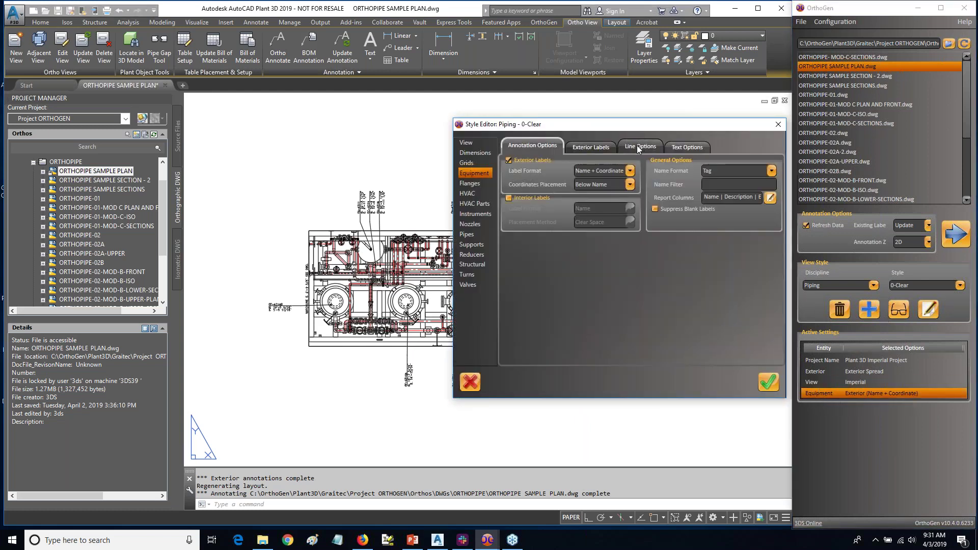
{"action": "left_click", "coordinate": [636, 146]}
{"action": "left_click", "coordinate": [590, 146]}
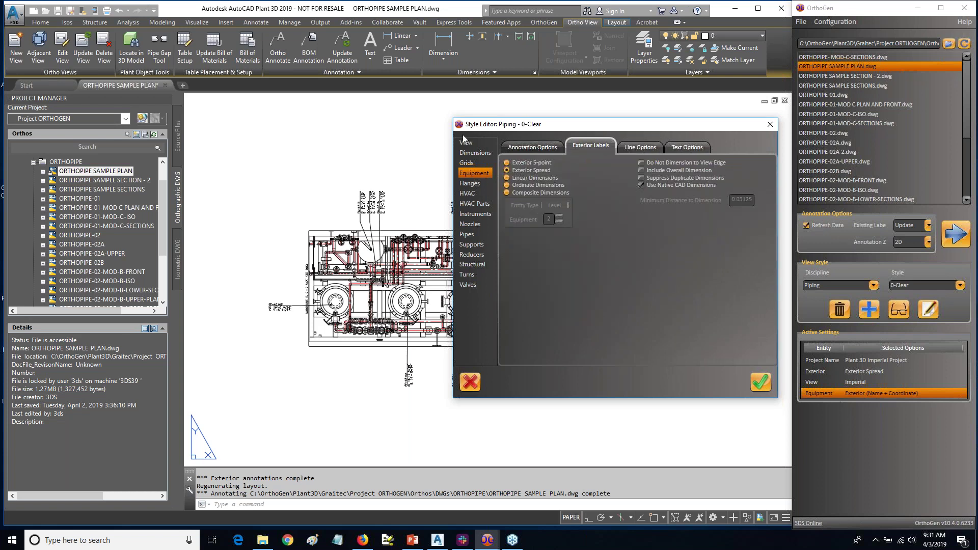
{"action": "left_click", "coordinate": [506, 178]}
{"action": "left_click", "coordinate": [760, 382]}
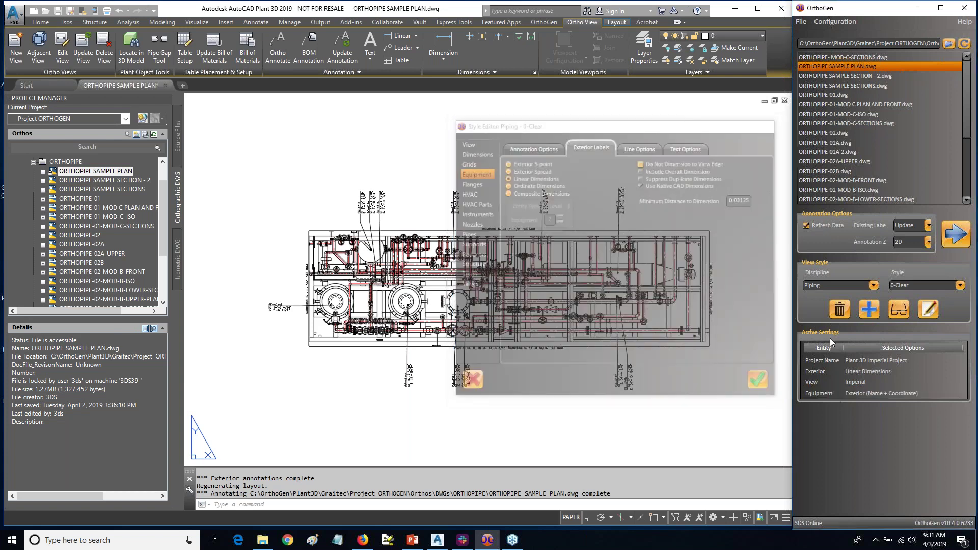
{"action": "left_click", "coordinate": [954, 235]}
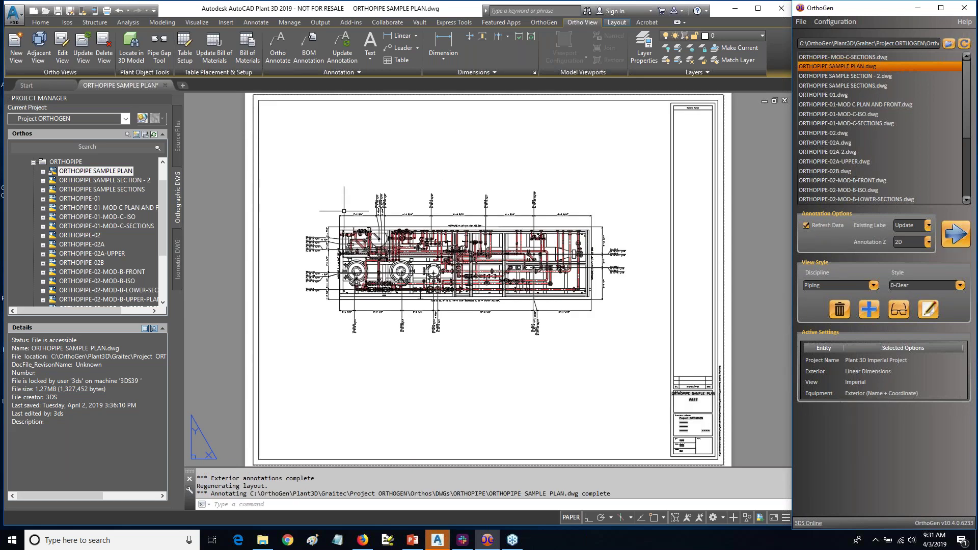
Examine the linear dimensions, coordinate labels and equipment center marks around the tanks in the annotated plan
{"action": "scroll", "coordinate": [329, 249], "scroll_direction": "up", "scroll_amount": 2}
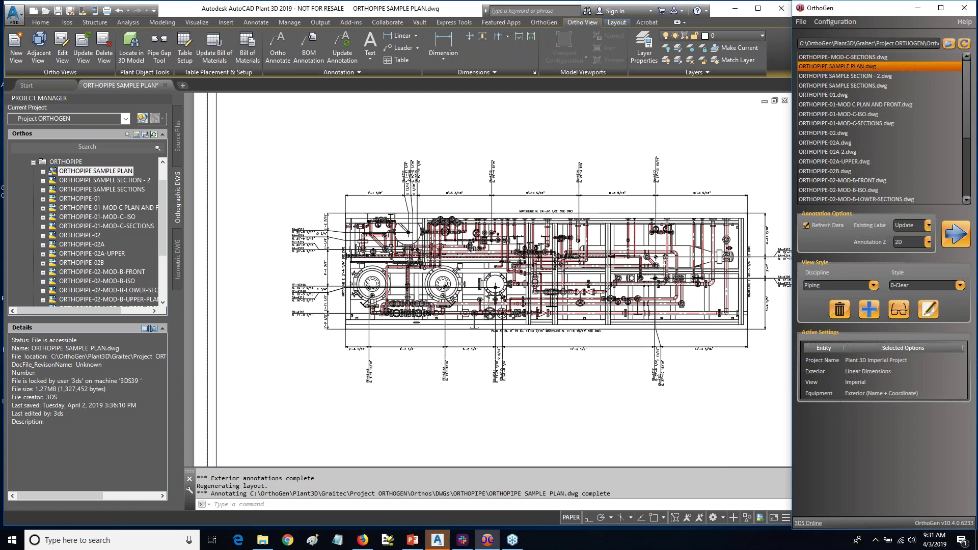
{"action": "scroll", "coordinate": [342, 242], "scroll_direction": "up", "scroll_amount": 2}
{"action": "scroll", "coordinate": [330, 251], "scroll_direction": "up", "scroll_amount": 2}
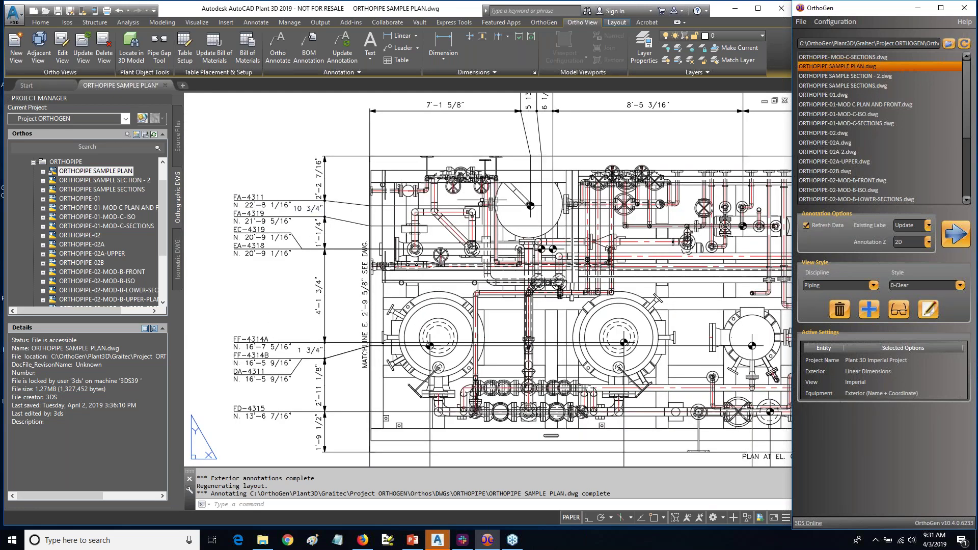
{"action": "middle_click_drag", "start_coordinate": [482, 201], "coordinate": [475, 309]}
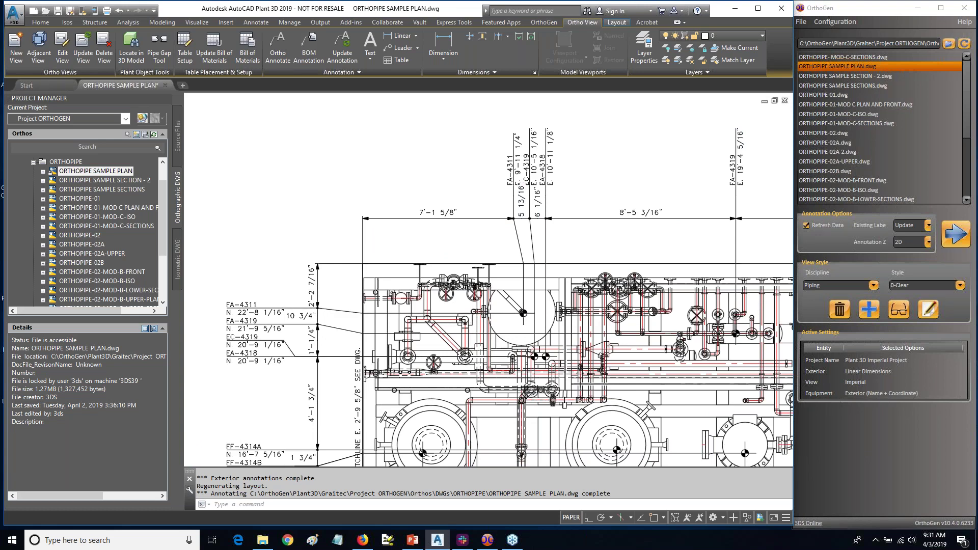
{"action": "scroll", "coordinate": [552, 316], "scroll_direction": "down", "scroll_amount": 2}
{"action": "mouse_move", "coordinate": [552, 315]}
{"action": "middle_mouse_down"}
{"action": "mouse_move", "coordinate": [492, 288]}
{"action": "mouse_move", "coordinate": [453, 204]}
{"action": "middle_mouse_up"}
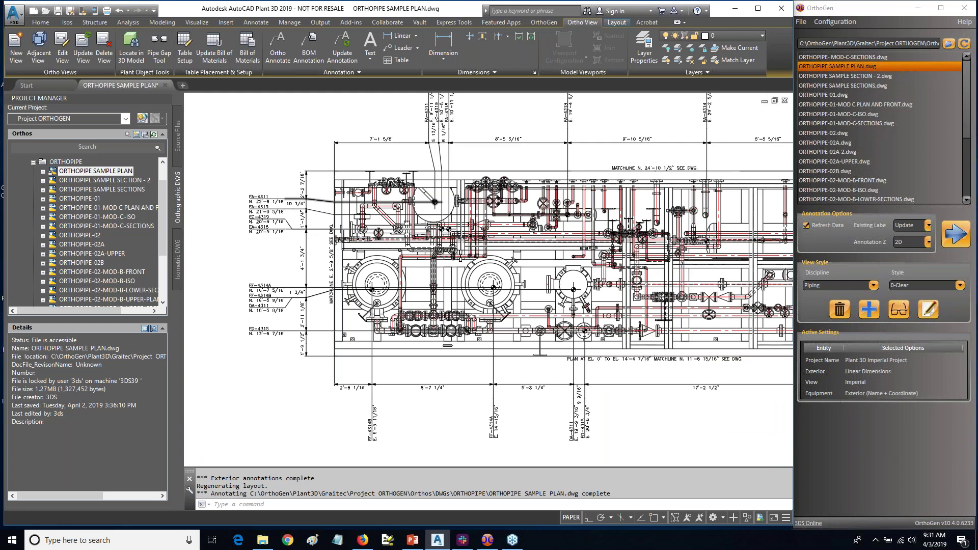
{"action": "scroll", "coordinate": [435, 202], "scroll_direction": "up", "scroll_amount": 4}
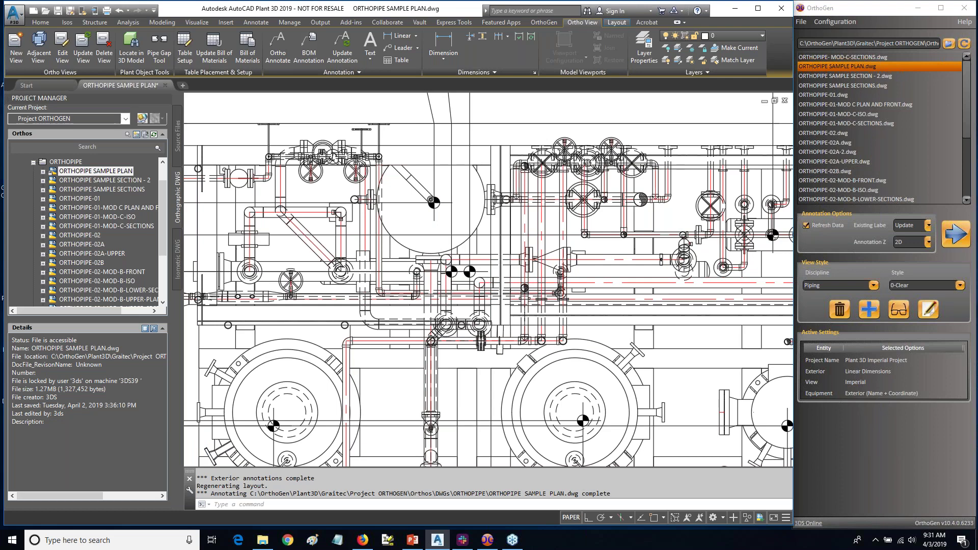
Switch the view style's exterior labels to Ordinate Dimensions, accept the style, and annotate ORTHOPIPE SAMPLE PLAN.dwg again
{"action": "scroll", "coordinate": [530, 345], "scroll_direction": "down", "scroll_amount": 4}
{"action": "mouse_move", "coordinate": [530, 346]}
{"action": "middle_mouse_down"}
{"action": "mouse_move", "coordinate": [481, 314]}
{"action": "mouse_move", "coordinate": [457, 269]}
{"action": "middle_mouse_up"}
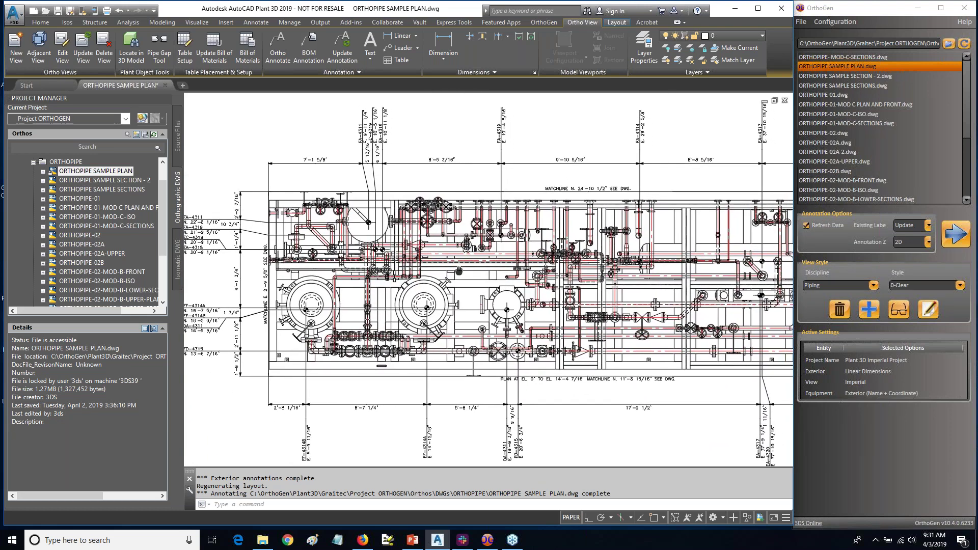
{"action": "middle_click_drag", "start_coordinate": [643, 281], "coordinate": [605, 275]}
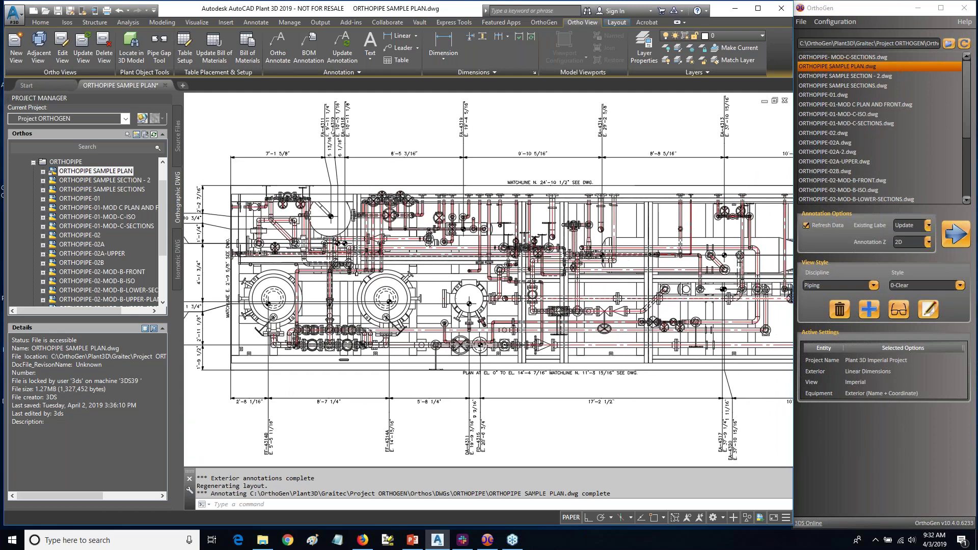
{"action": "scroll", "coordinate": [586, 288], "scroll_direction": "down", "scroll_amount": 2}
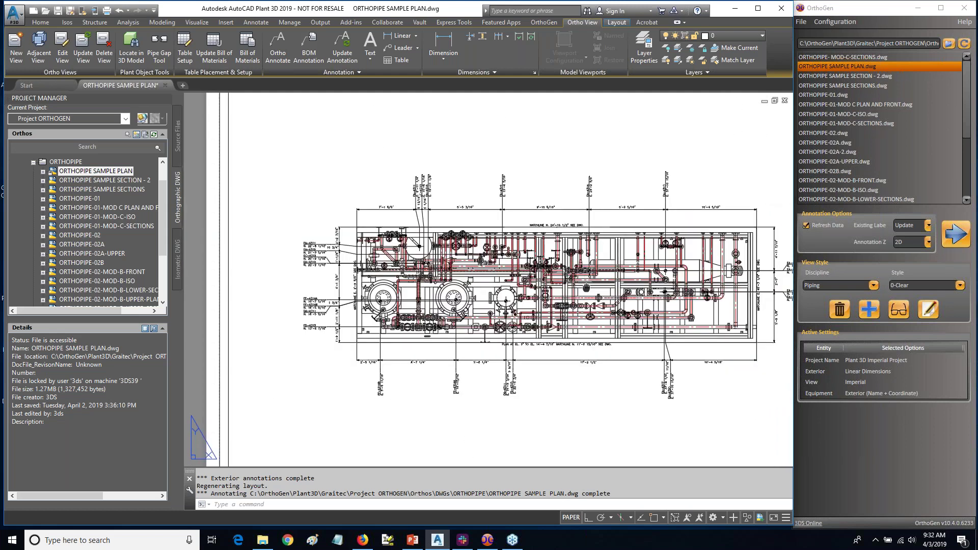
{"action": "double_click", "coordinate": [817, 381]}
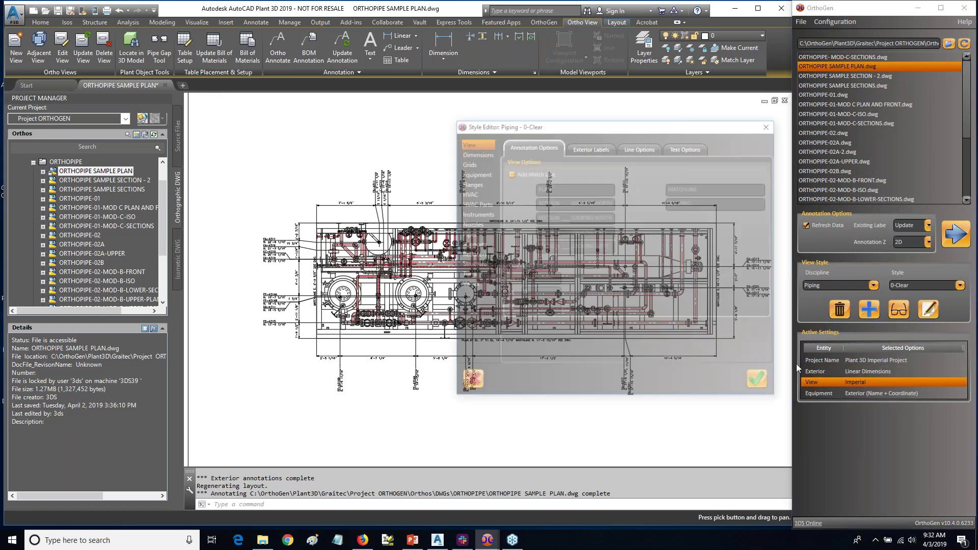
{"action": "left_click", "coordinate": [469, 162]}
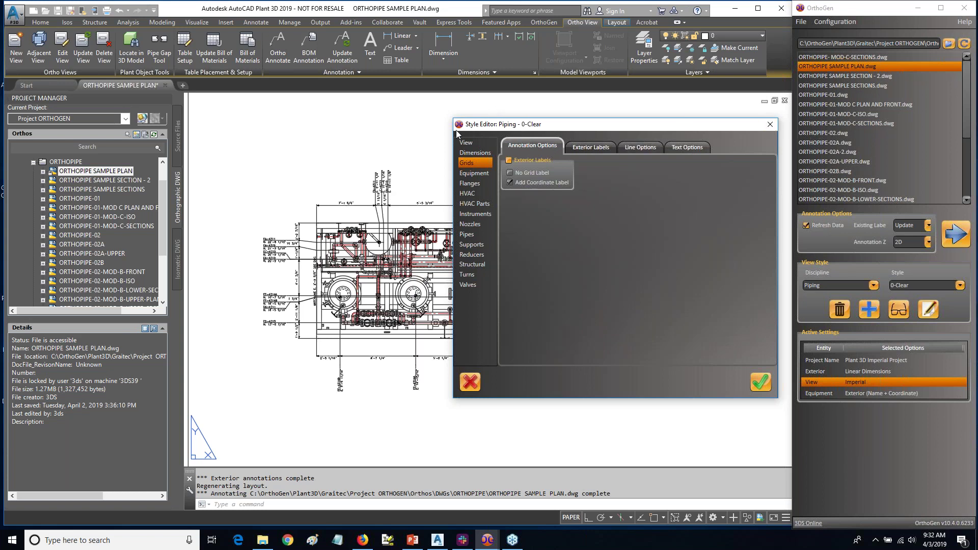
{"action": "left_click", "coordinate": [472, 153]}
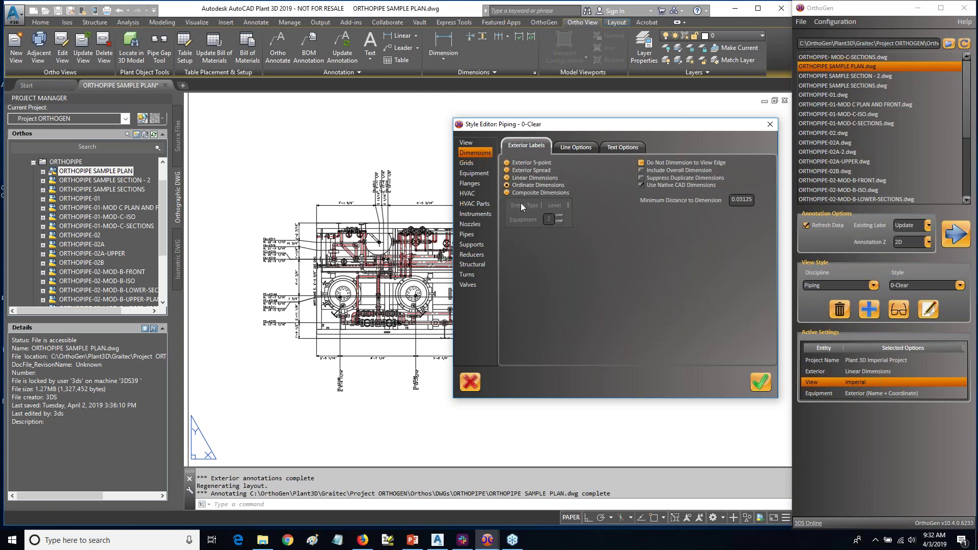
{"action": "left_click", "coordinate": [761, 383]}
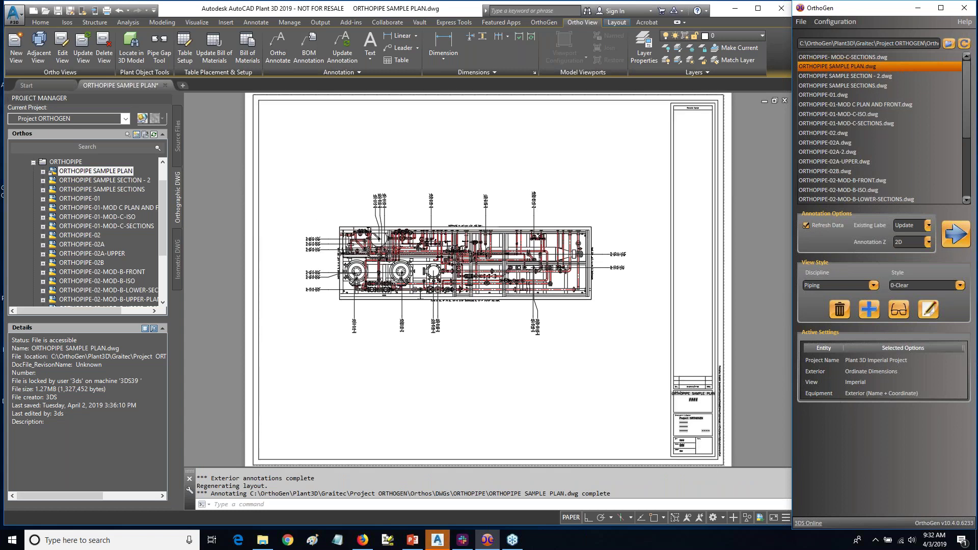
Examine the ordinate coordinate labels along the edges of the annotated plan
{"action": "scroll", "coordinate": [293, 259], "scroll_direction": "up", "scroll_amount": 4}
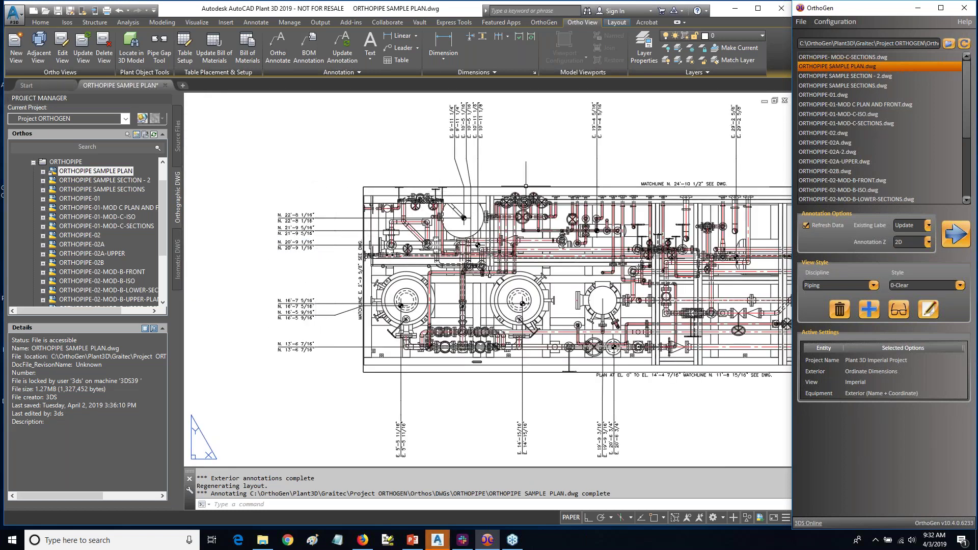
{"action": "mouse_move", "coordinate": [668, 394]}
{"action": "middle_mouse_down"}
{"action": "mouse_move", "coordinate": [540, 366]}
{"action": "mouse_move", "coordinate": [499, 369]}
{"action": "middle_mouse_up"}
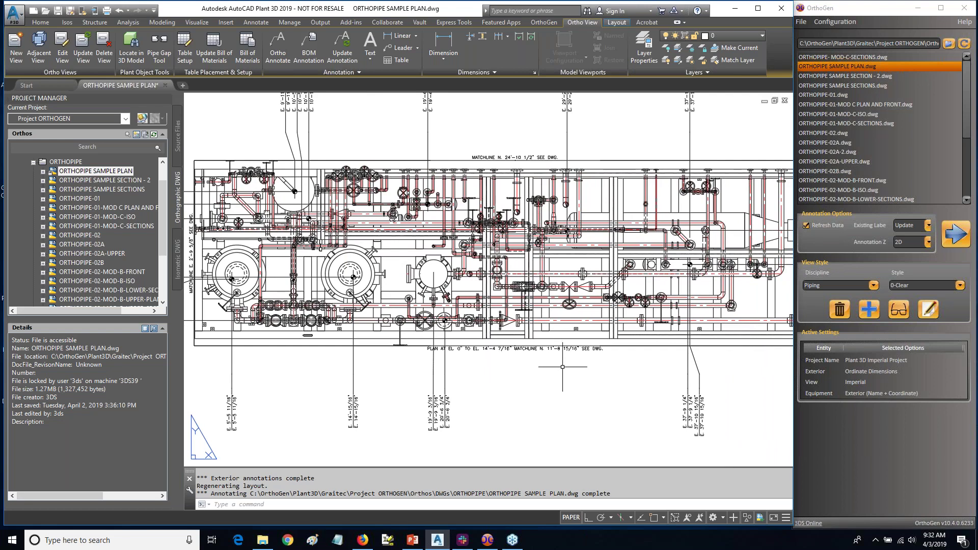
{"action": "scroll", "coordinate": [543, 331], "scroll_direction": "down", "scroll_amount": 3}
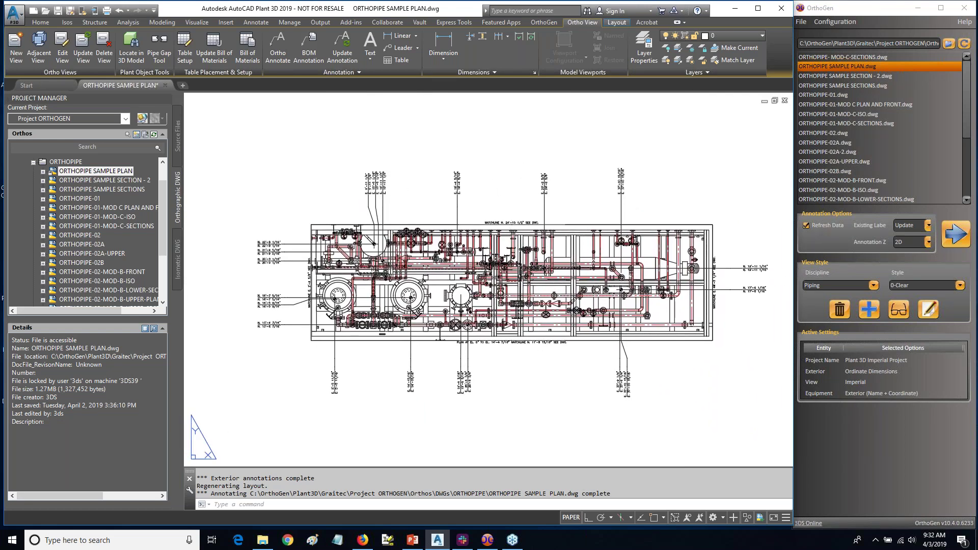
{"action": "scroll", "coordinate": [533, 267], "scroll_direction": "up", "scroll_amount": 2}
{"action": "scroll", "coordinate": [533, 267], "scroll_direction": "down", "scroll_amount": 2}
{"action": "middle_click_drag", "start_coordinate": [533, 267], "coordinate": [507, 260]}
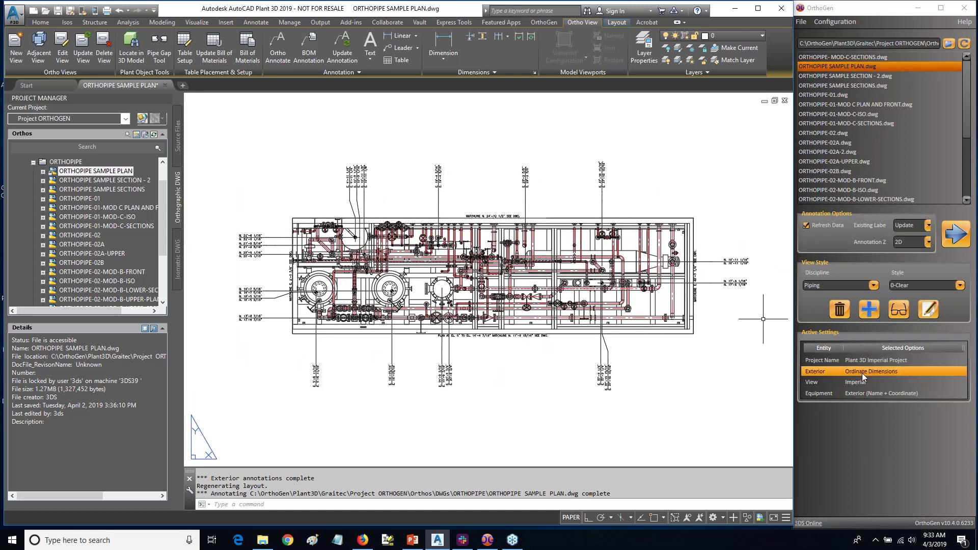
Open the style's pipe settings and review the properties and separators offered for the pipe name format in the Pipes Label Builder
{"action": "double_click", "coordinate": [841, 395]}
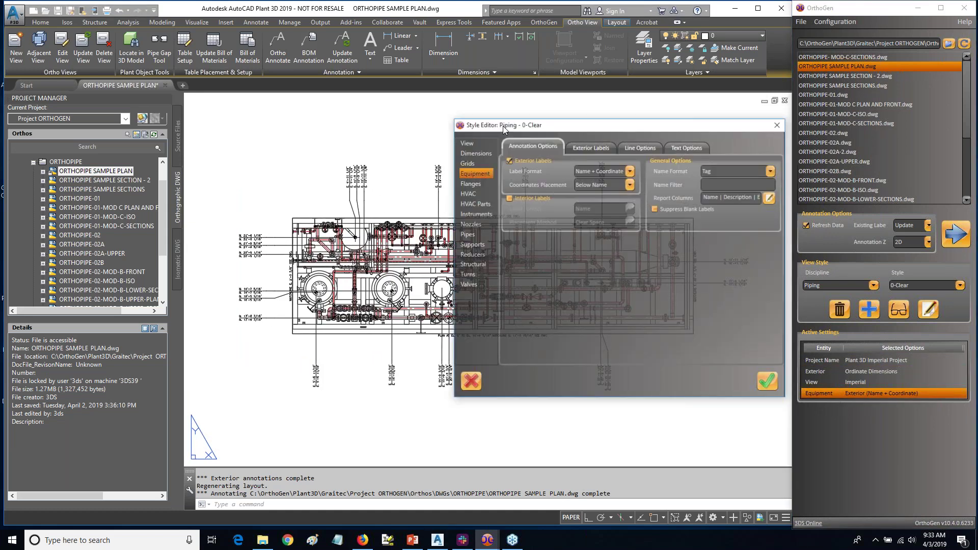
{"action": "left_click", "coordinate": [468, 234]}
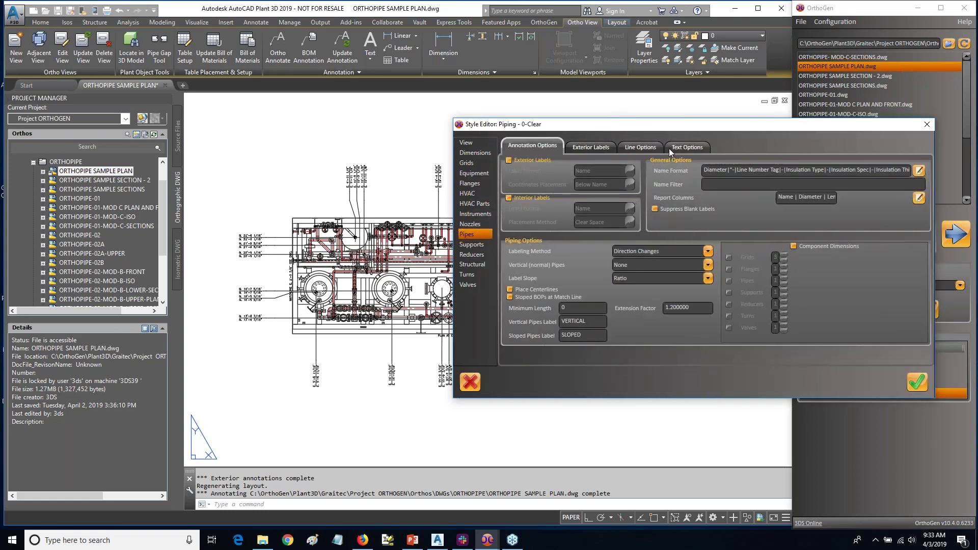
{"action": "left_click", "coordinate": [918, 171]}
{"action": "left_click_drag", "start_coordinate": [163, 9], "coordinate": [364, 68]}
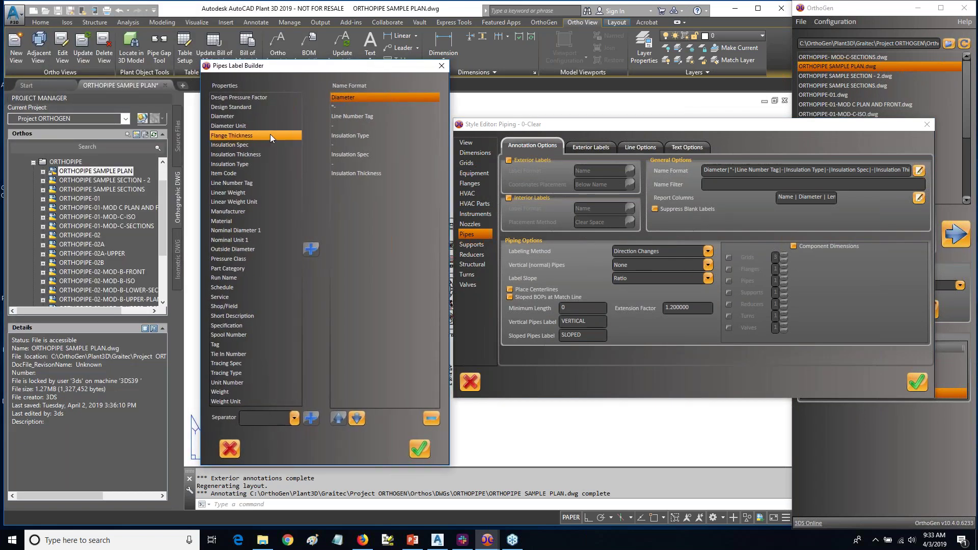
{"action": "left_click", "coordinate": [347, 94]}
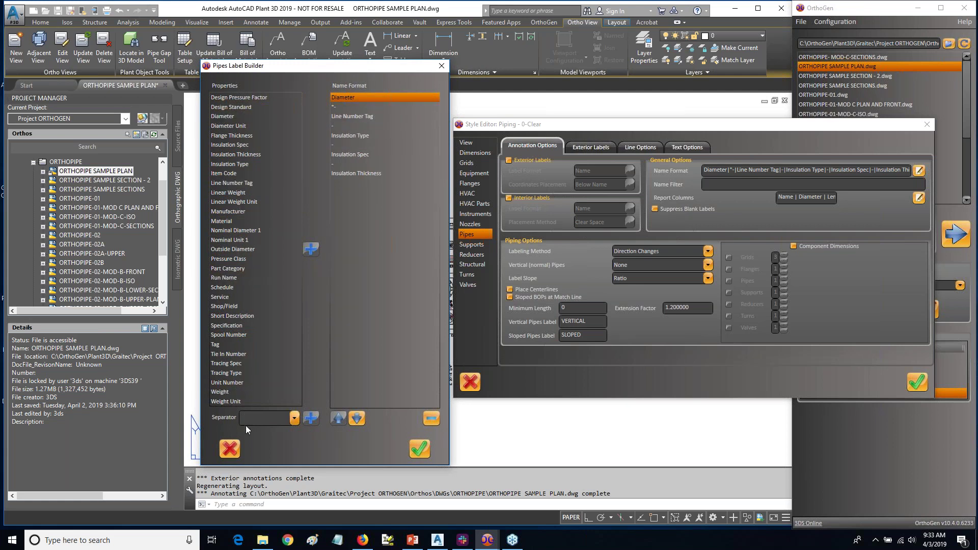
{"action": "left_click", "coordinate": [295, 419]}
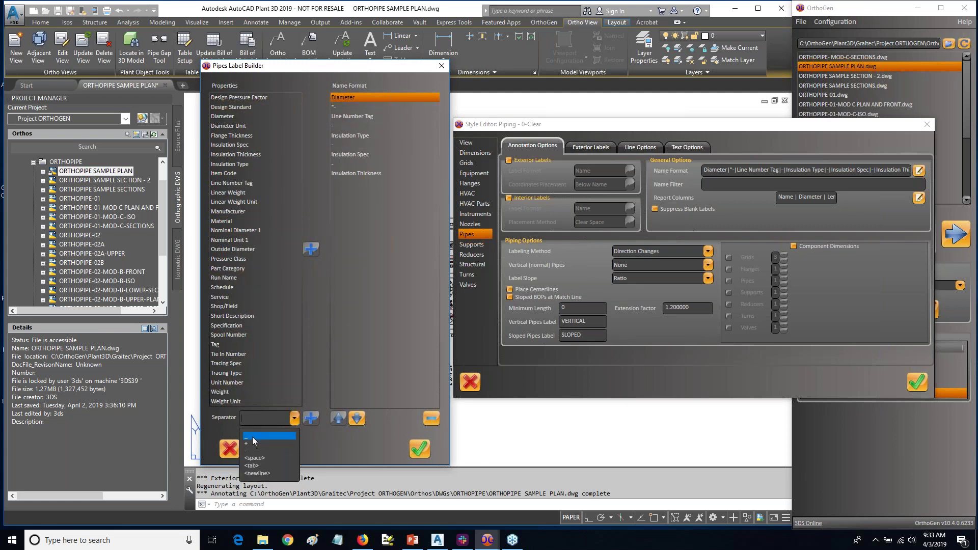
{"action": "left_click", "coordinate": [252, 436]}
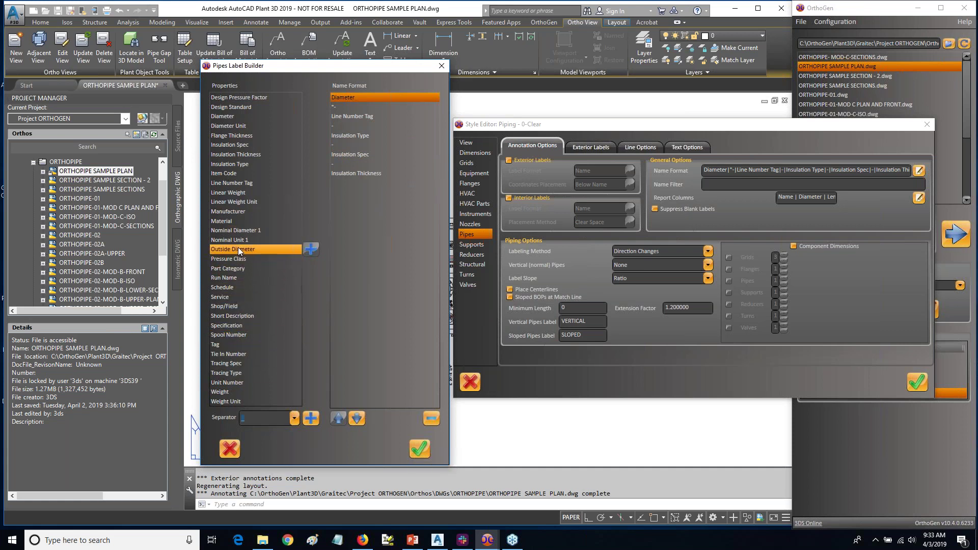
{"action": "left_click", "coordinate": [344, 96]}
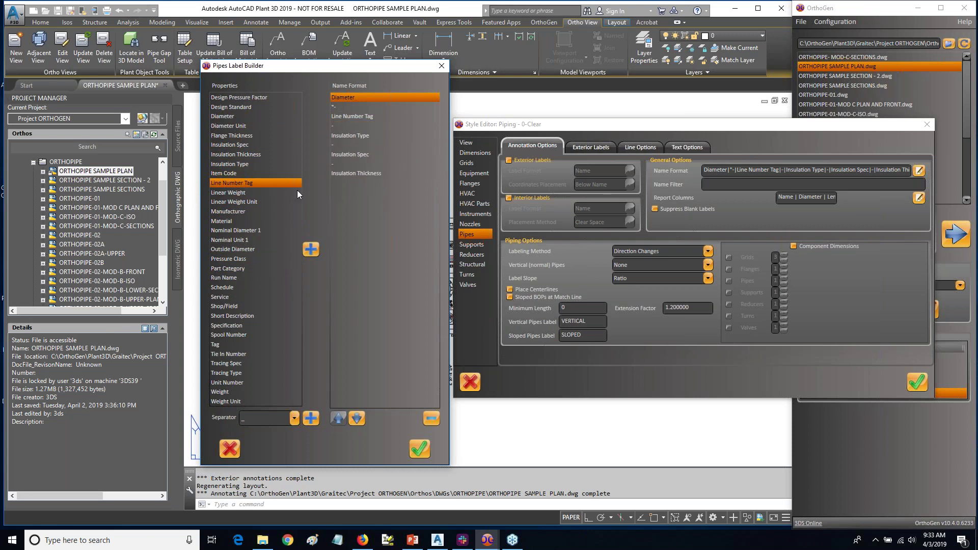
{"action": "left_click", "coordinate": [441, 67]}
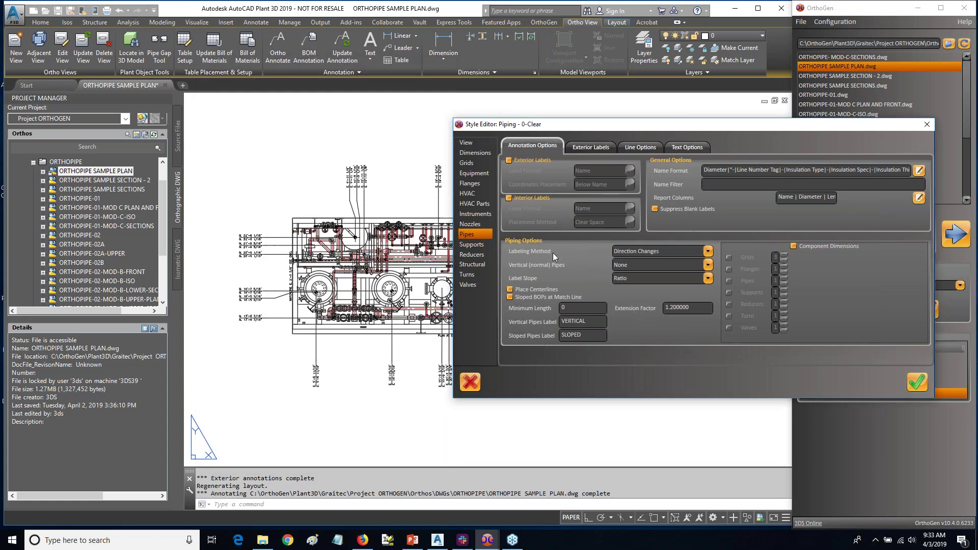
Enable exterior labels for pipes and set their labeling method to Longest/Largest or Leaving
{"action": "left_click", "coordinate": [508, 160]}
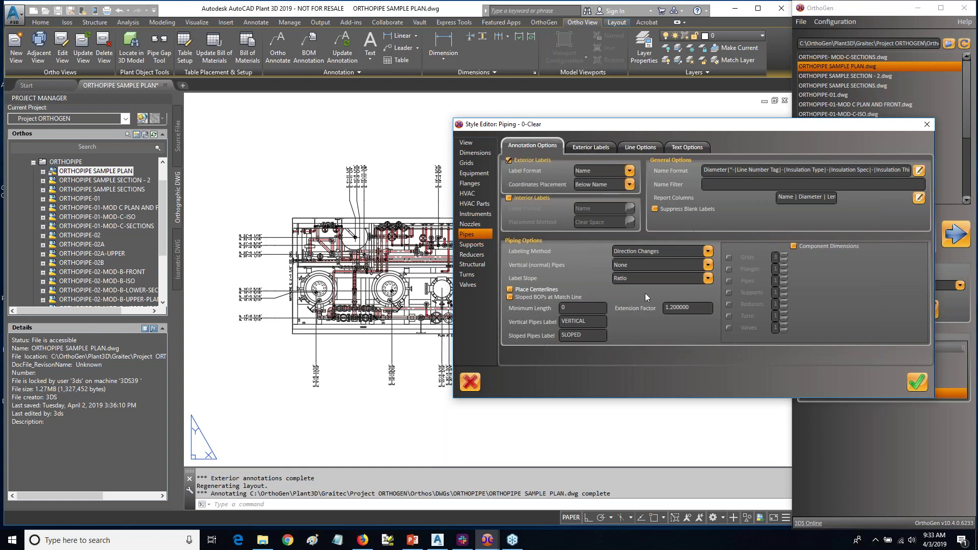
{"action": "left_click", "coordinate": [708, 251]}
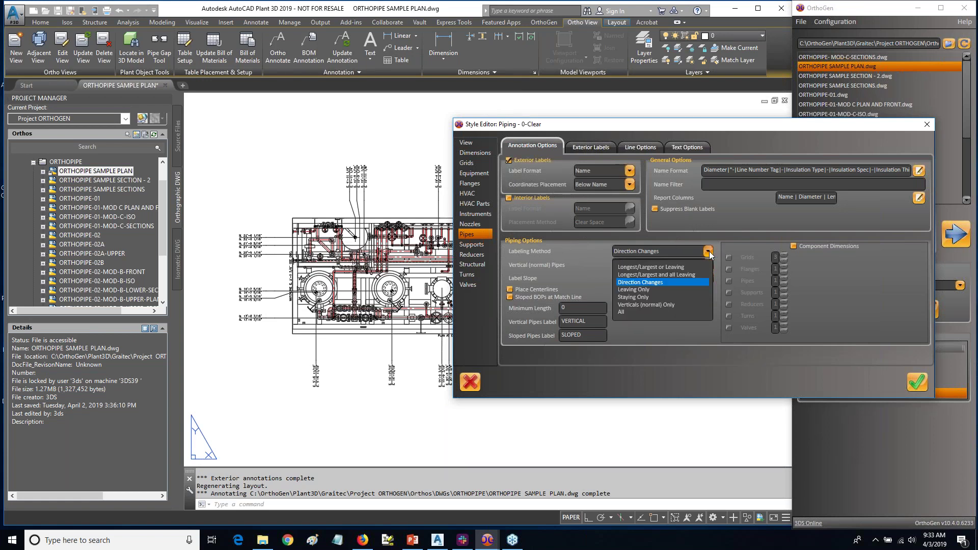
{"action": "left_click", "coordinate": [668, 267]}
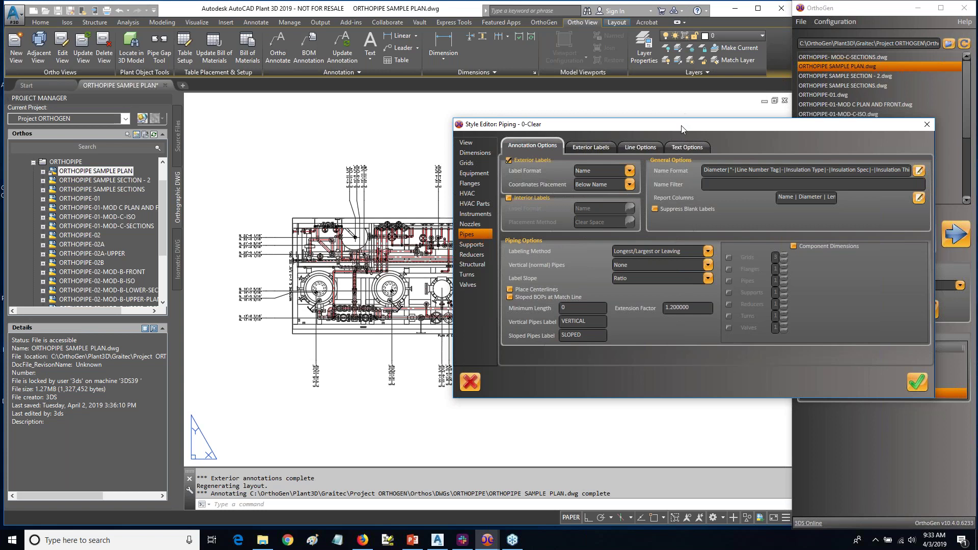
{"action": "left_click_drag", "start_coordinate": [681, 127], "coordinate": [534, 133]}
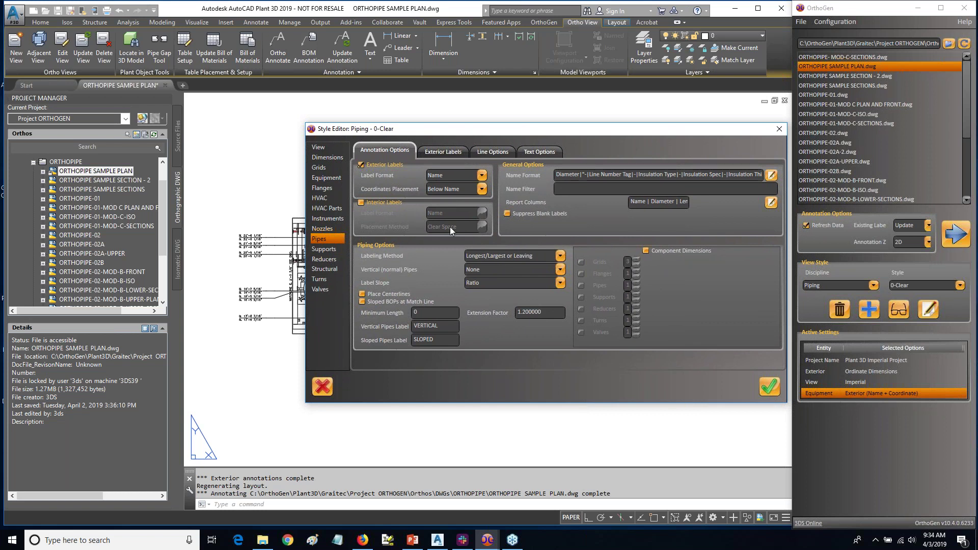
{"action": "left_click_drag", "start_coordinate": [539, 133], "coordinate": [482, 124]}
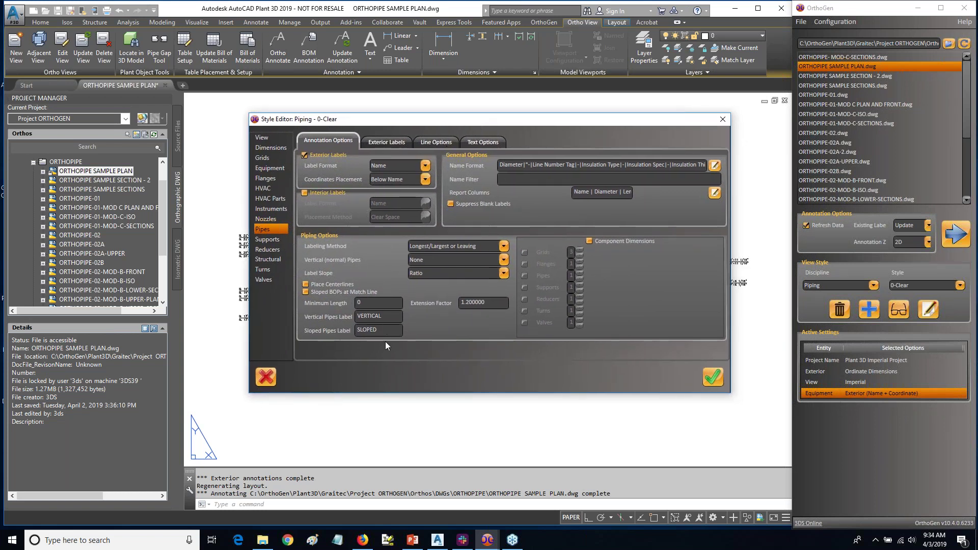
Turn off the equipment's exterior labels and enable its interior labels
{"action": "left_click", "coordinate": [266, 169]}
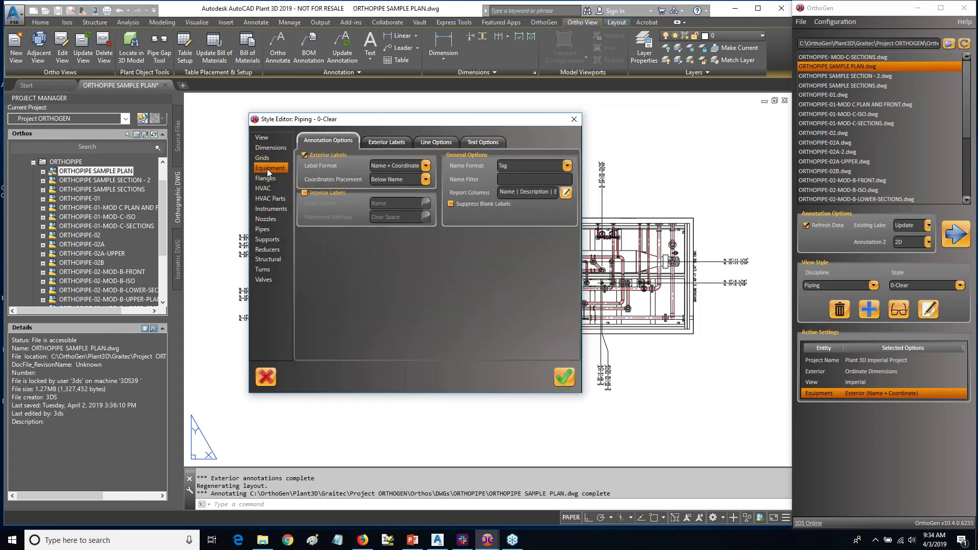
{"action": "left_click", "coordinate": [305, 155]}
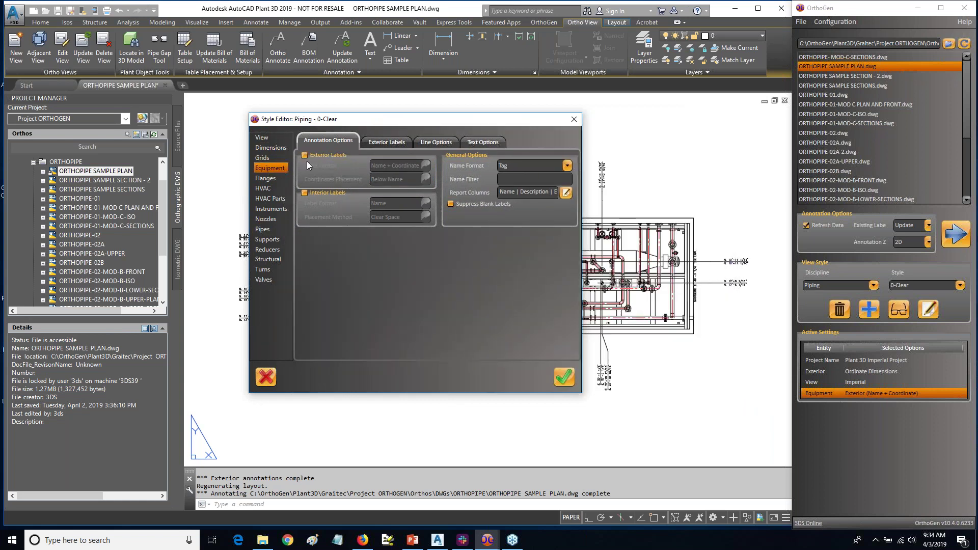
{"action": "left_click", "coordinate": [304, 193]}
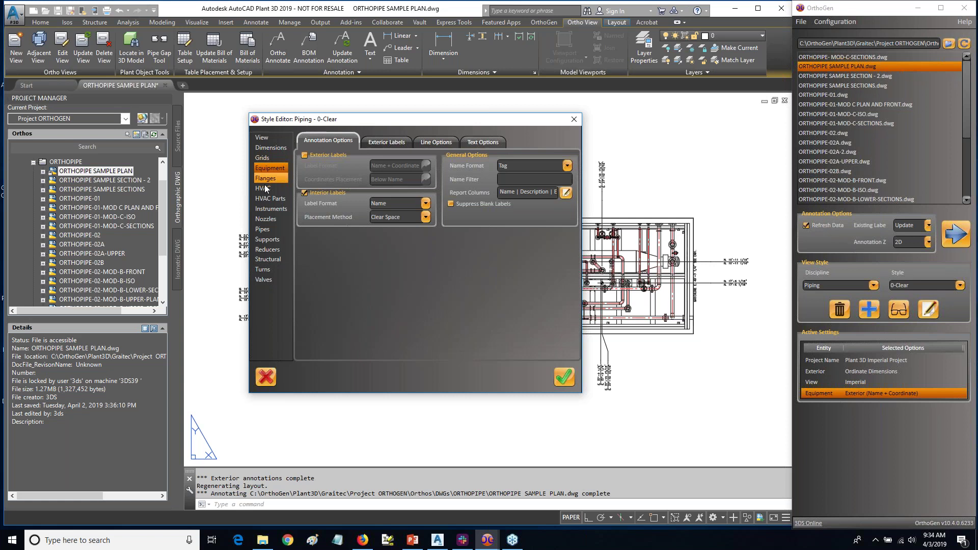
Check the pipe settings, accept the style, annotate the plan with it, and inspect the pipe and equipment labels
{"action": "left_click", "coordinate": [268, 229]}
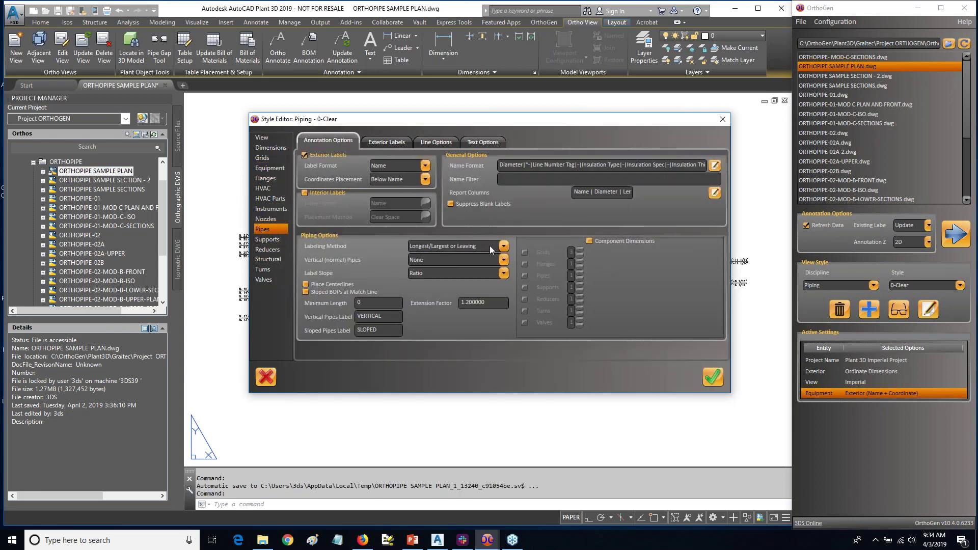
{"action": "left_click", "coordinate": [713, 378]}
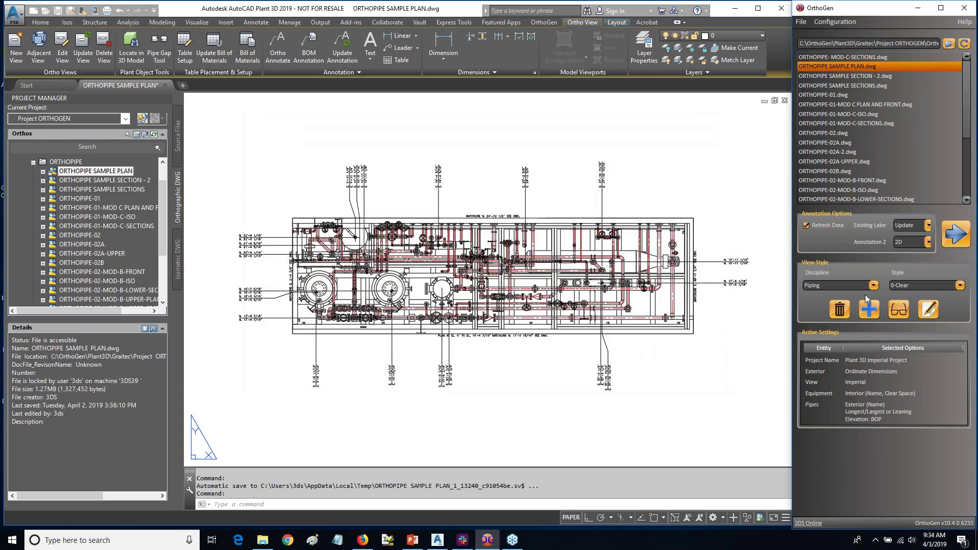
{"action": "left_click", "coordinate": [954, 236]}
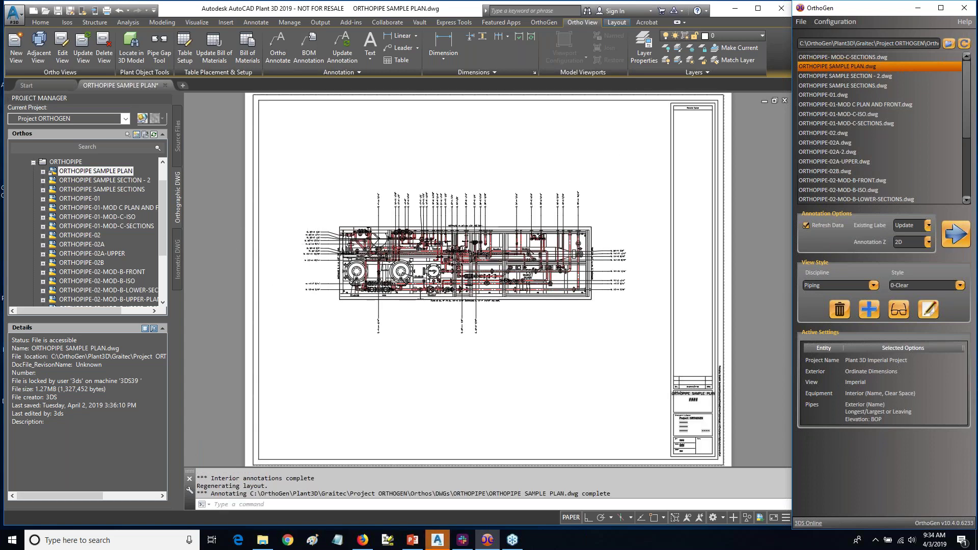
{"action": "scroll", "coordinate": [320, 245], "scroll_direction": "up", "scroll_amount": 4}
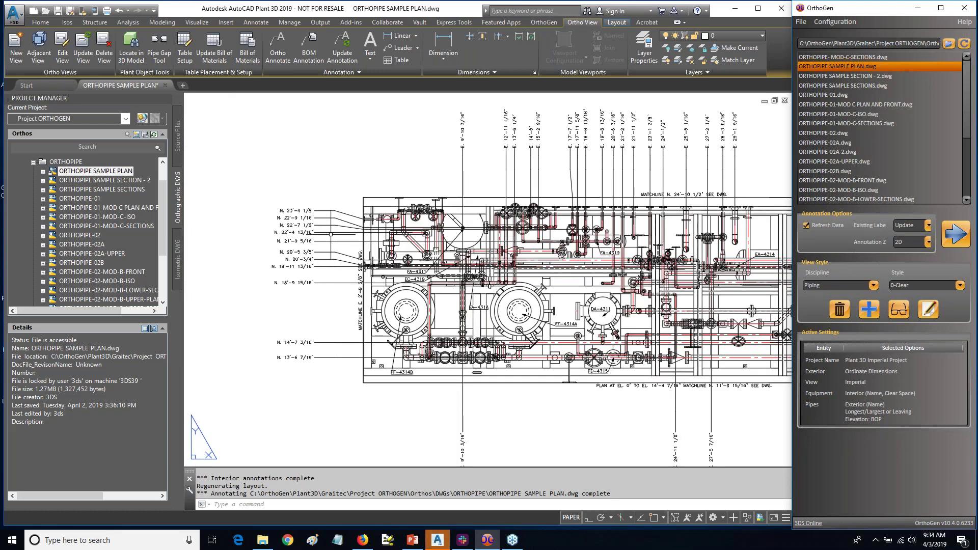
Open the style's pipe settings and check the available exterior label formats
{"action": "left_click", "coordinate": [847, 413]}
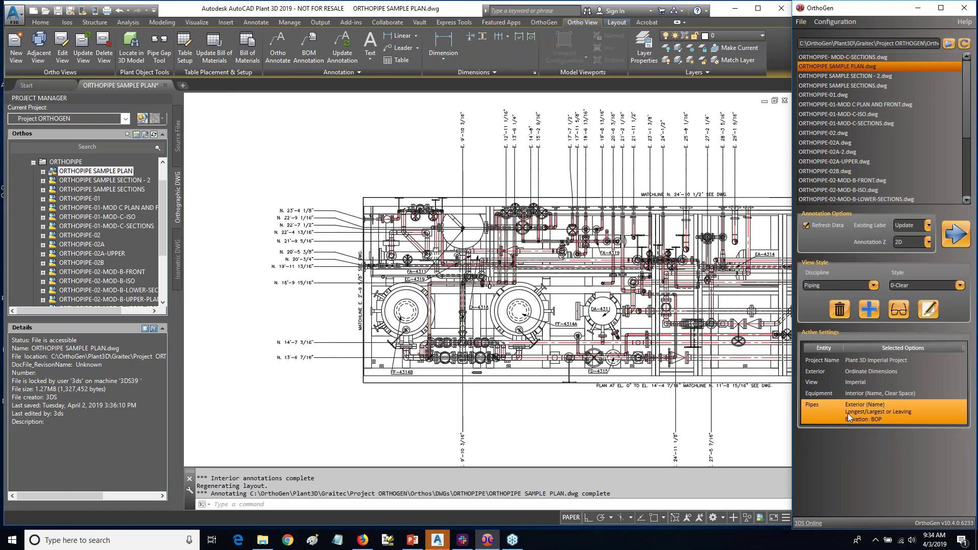
{"action": "double_click", "coordinate": [848, 413]}
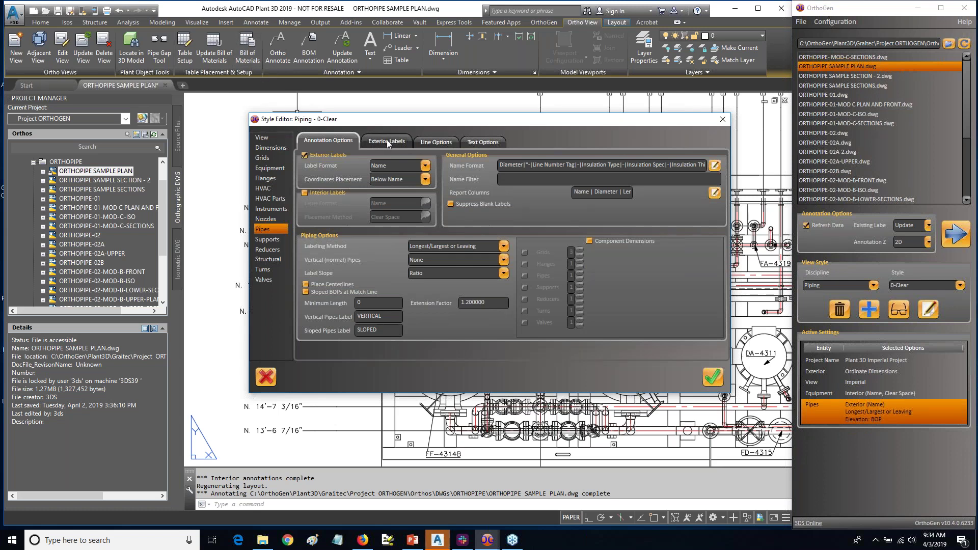
{"action": "left_click", "coordinate": [426, 166]}
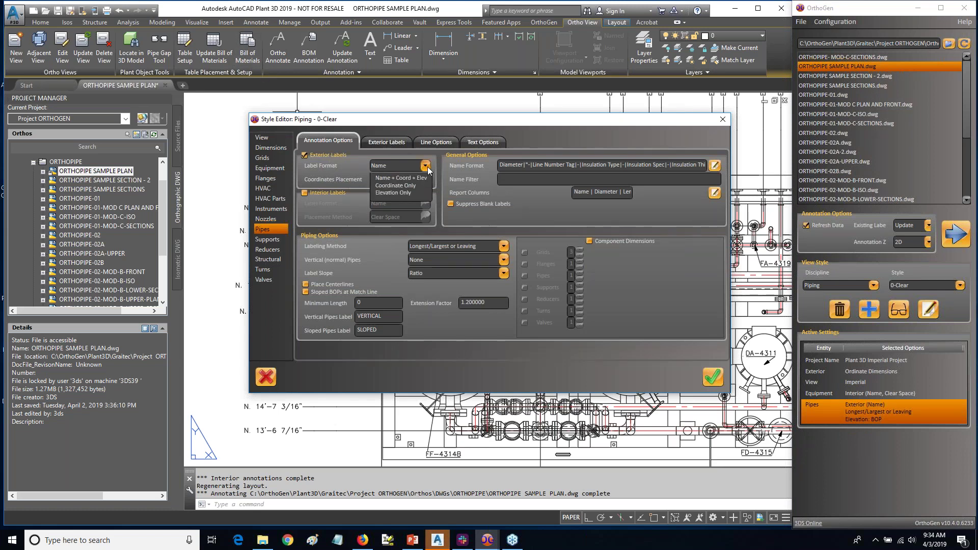
{"action": "left_click", "coordinate": [427, 168]}
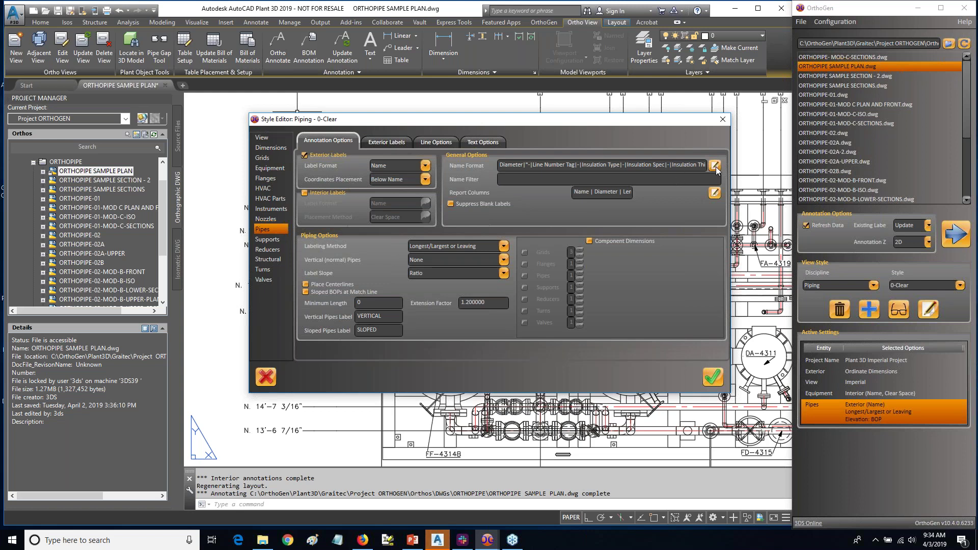
Set the style's exterior labels to Linear Dimensions, accept the style, and annotate the plan with it
{"action": "left_click", "coordinate": [280, 147]}
{"action": "left_click", "coordinate": [303, 173]}
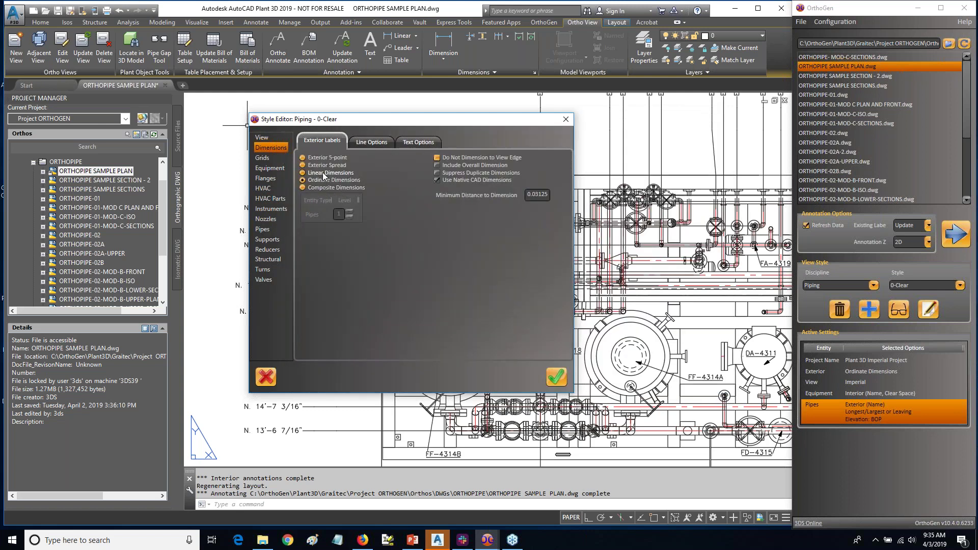
{"action": "left_click", "coordinate": [556, 377]}
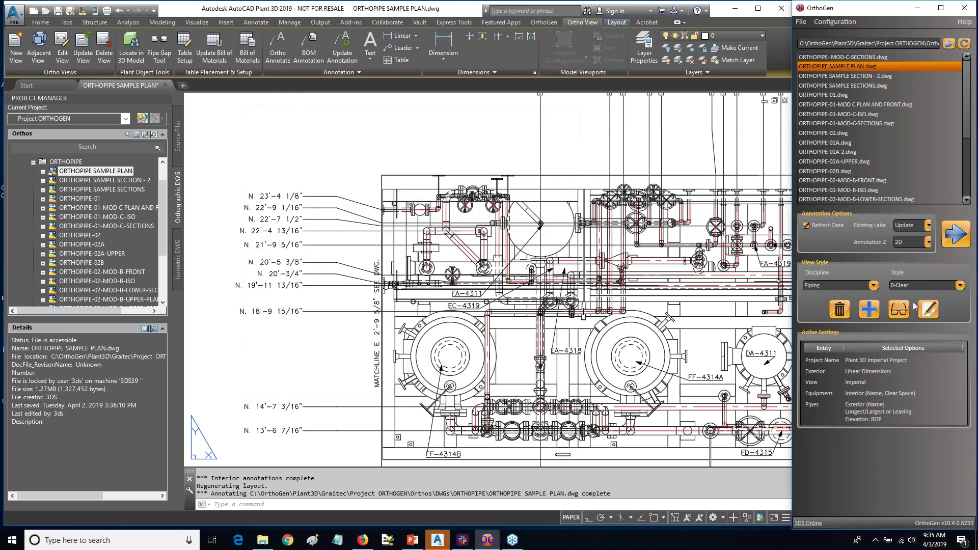
{"action": "left_click", "coordinate": [956, 236]}
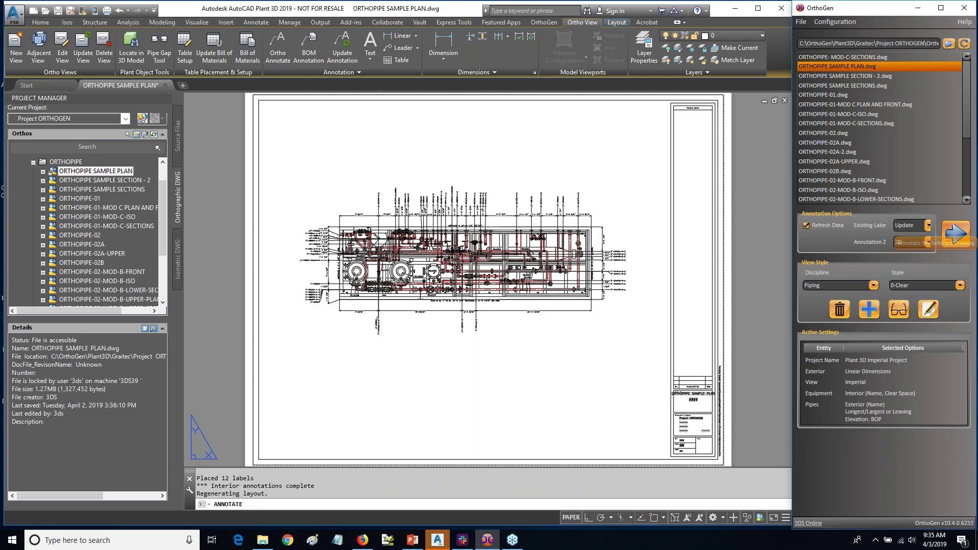
{"action": "left_click", "coordinate": [955, 234]}
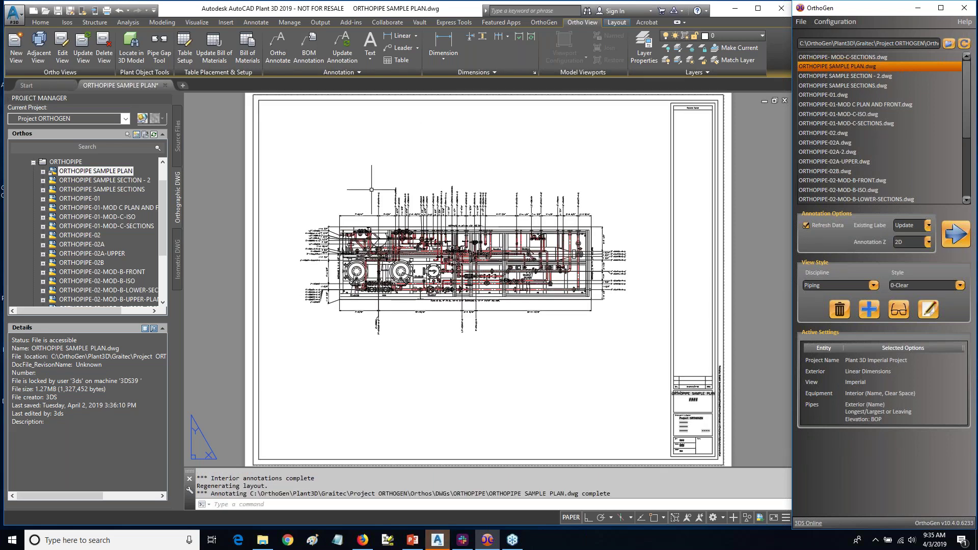
Examine the linear dimensions, pipe name labels and equipment labels around the annotated plan
{"action": "scroll", "coordinate": [325, 254], "scroll_direction": "up", "scroll_amount": 4}
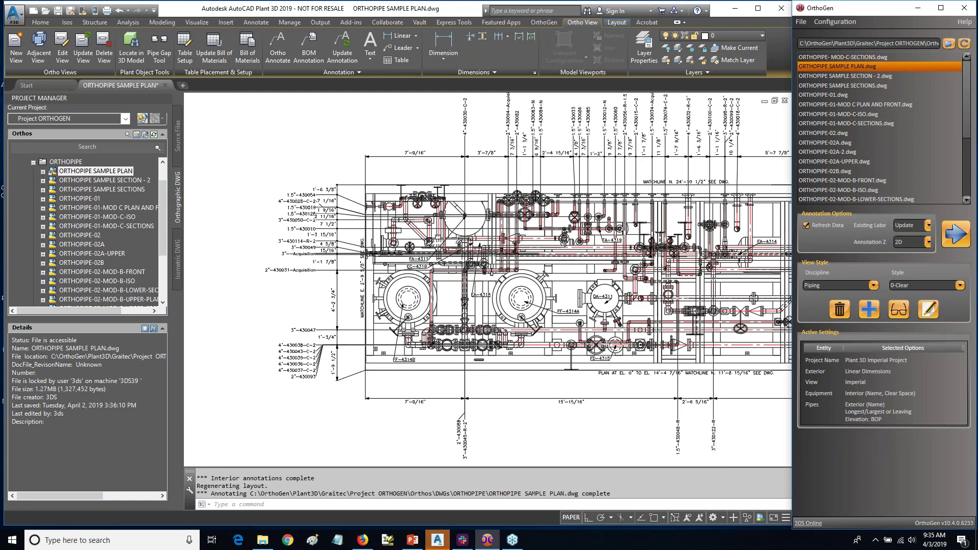
{"action": "scroll", "coordinate": [326, 255], "scroll_direction": "up", "scroll_amount": 2}
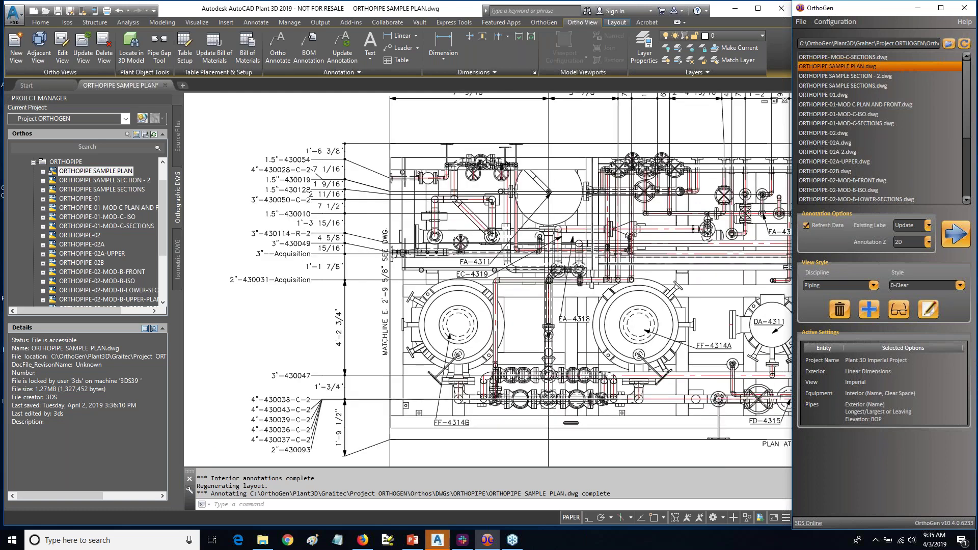
{"action": "scroll", "coordinate": [327, 257], "scroll_direction": "up", "scroll_amount": 2}
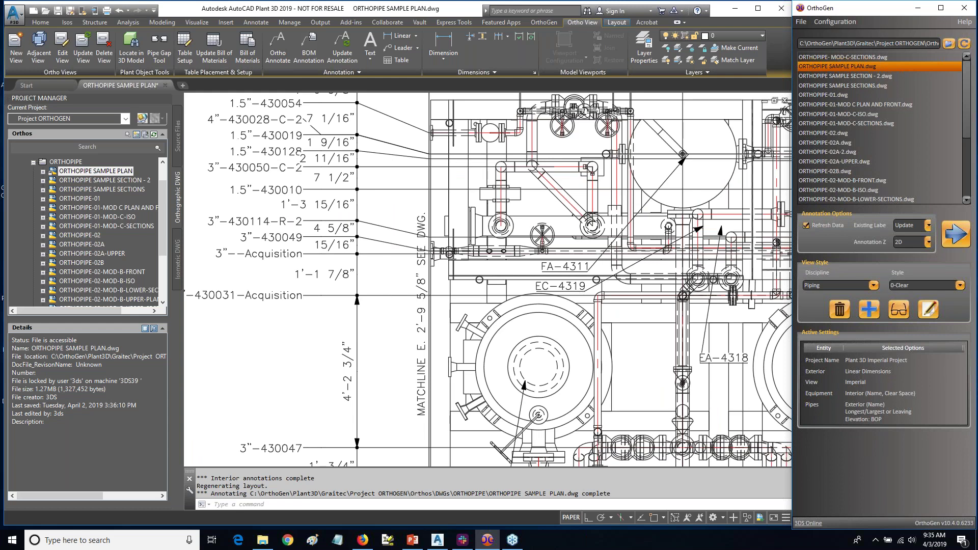
{"action": "scroll", "coordinate": [388, 282], "scroll_direction": "down", "scroll_amount": 2}
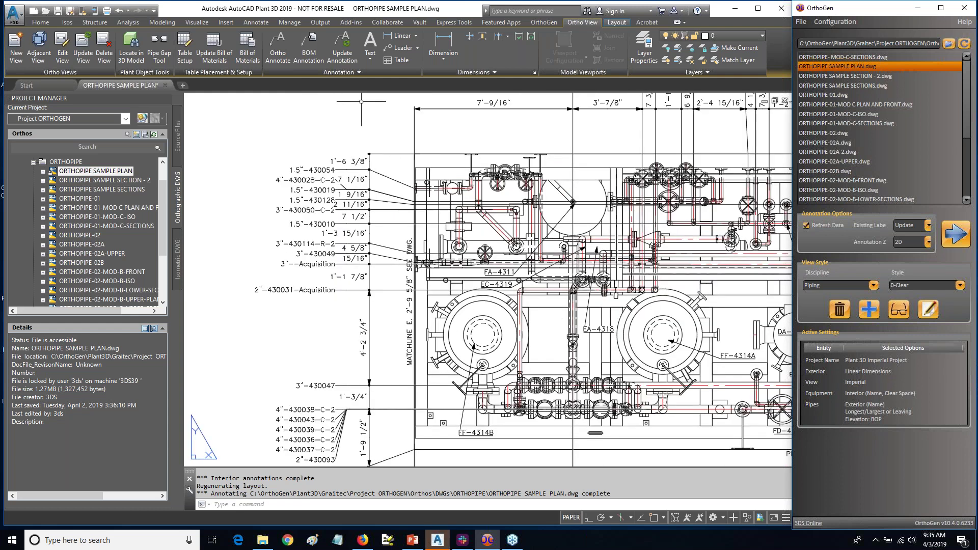
{"action": "middle_click", "coordinate": [482, 327]}
{"action": "middle_click_drag", "start_coordinate": [481, 327], "coordinate": [435, 295]}
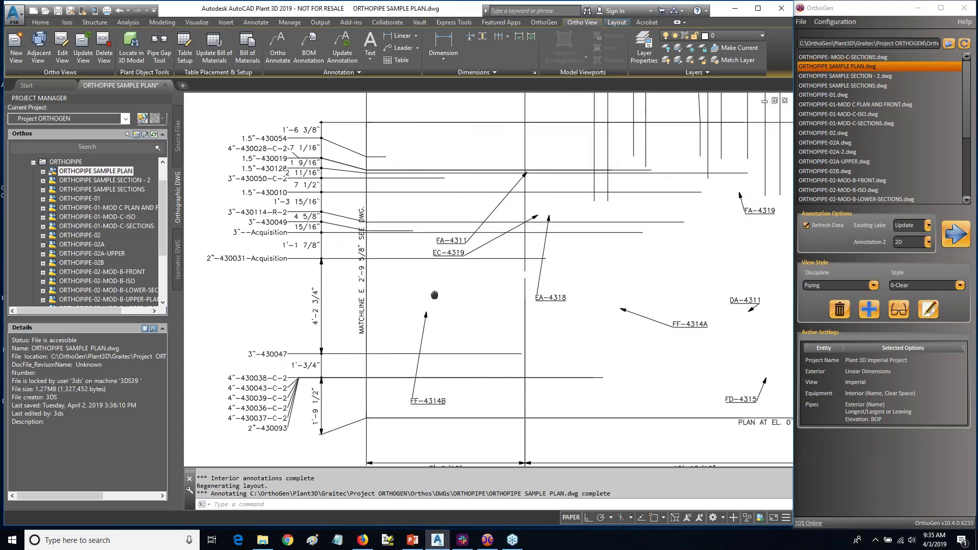
{"action": "middle_click_drag", "start_coordinate": [435, 296], "coordinate": [411, 263]}
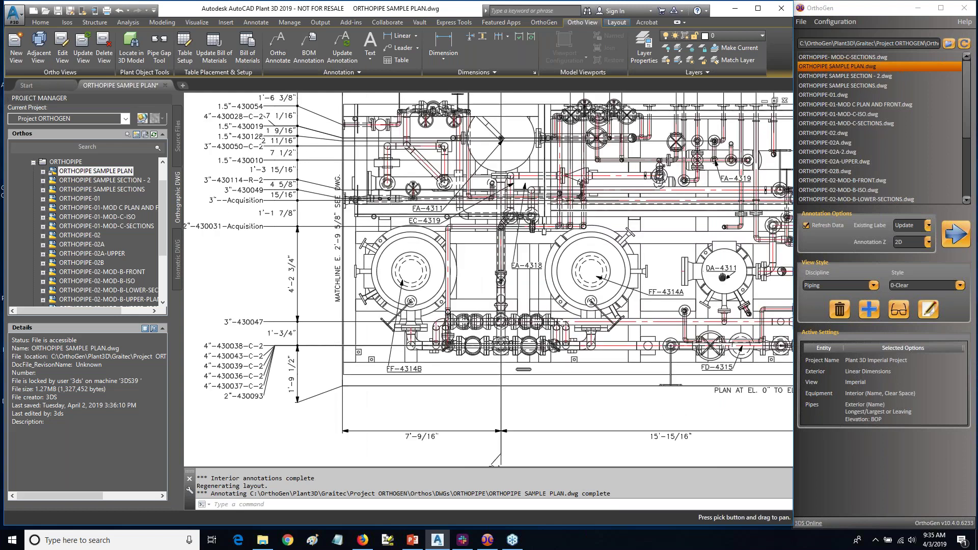
{"action": "key", "text": "Escape"}
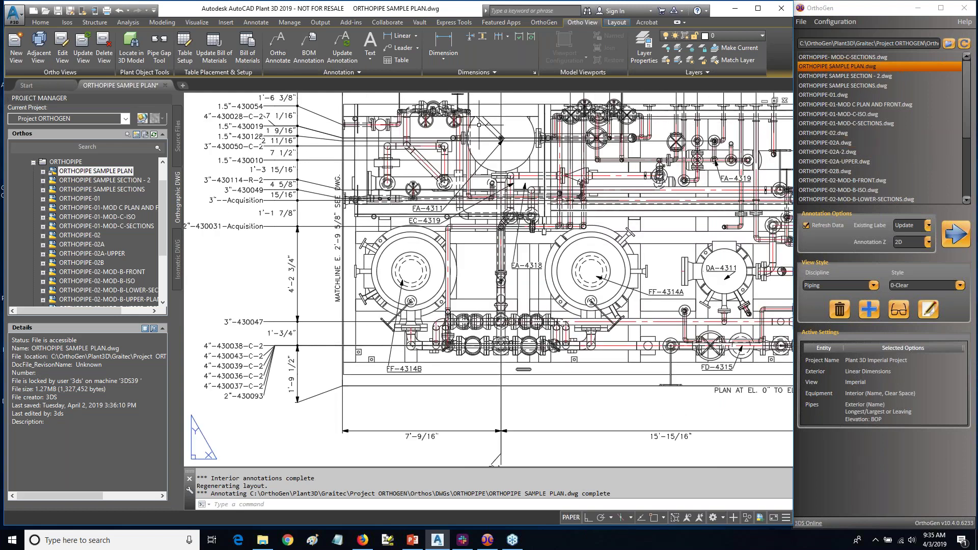
{"action": "scroll", "coordinate": [510, 336], "scroll_direction": "down", "scroll_amount": 2}
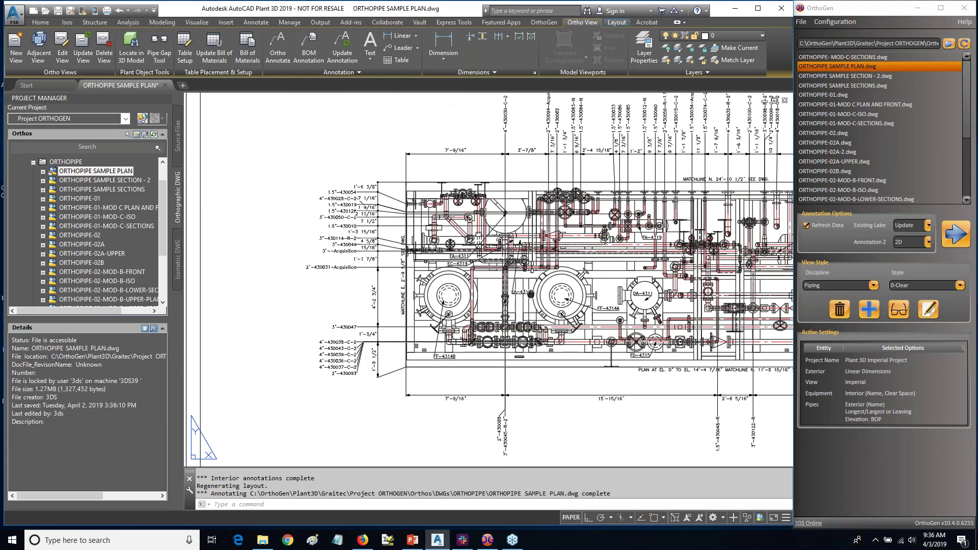
{"action": "middle_click_drag", "start_coordinate": [531, 294], "coordinate": [407, 303]}
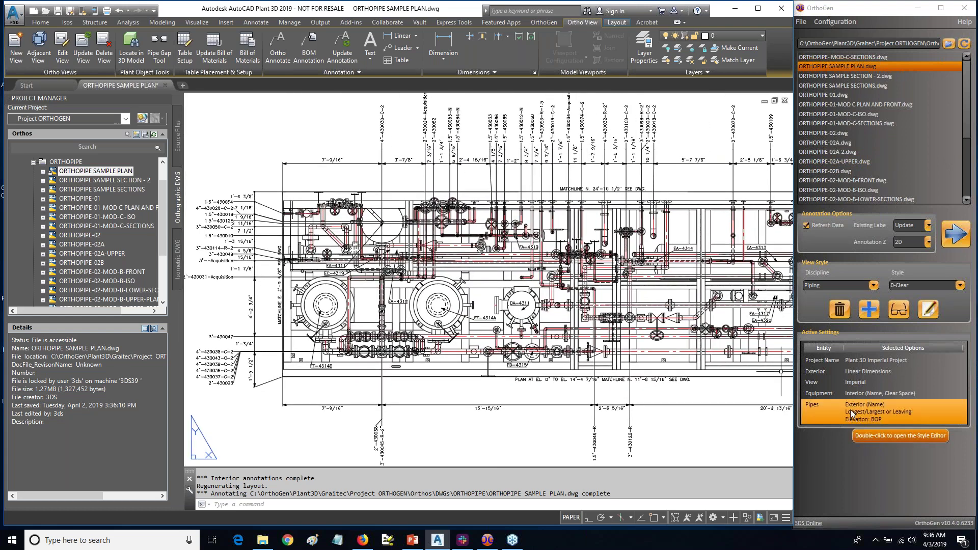
Change the pipes' labeling method to Direction Changes, accept the style, and annotate the plan again
{"action": "double_click", "coordinate": [851, 409]}
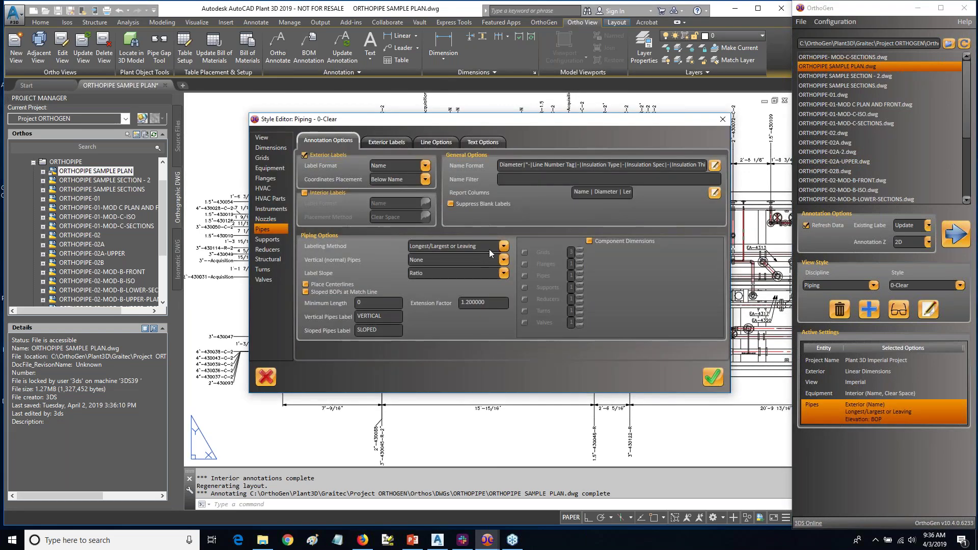
{"action": "left_click", "coordinate": [503, 247]}
{"action": "left_click", "coordinate": [479, 267]}
{"action": "left_click", "coordinate": [504, 245]}
{"action": "left_click", "coordinate": [451, 277]}
{"action": "left_click", "coordinate": [711, 377]}
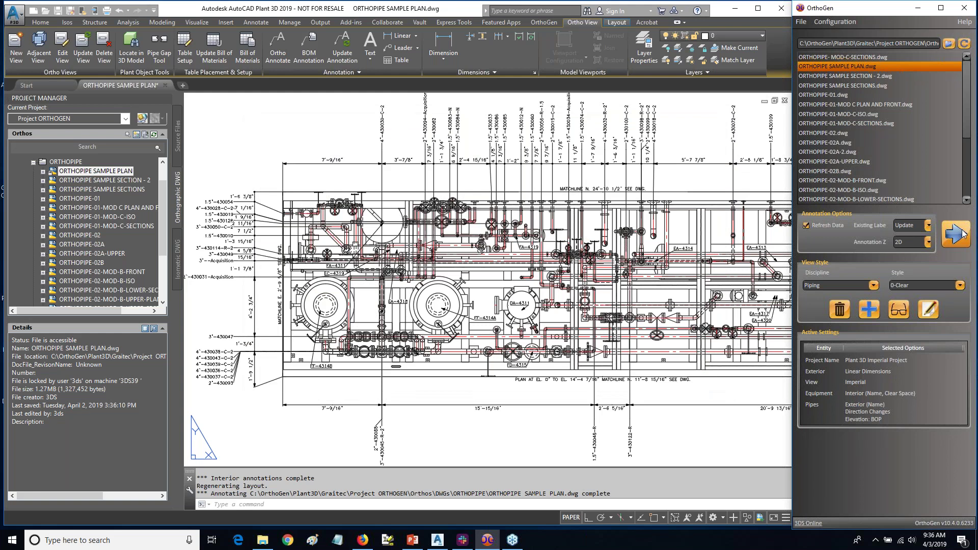
{"action": "left_click", "coordinate": [961, 237]}
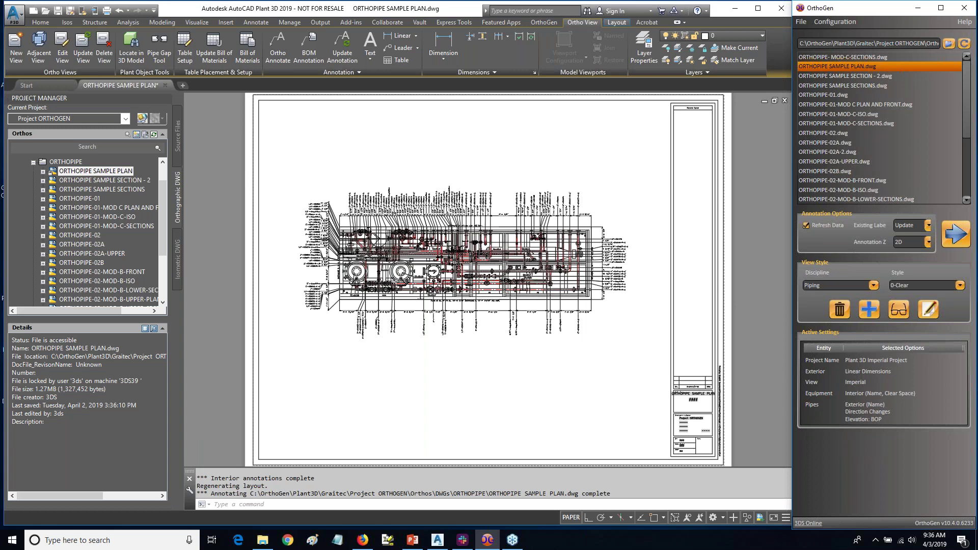
Examine the pipe labels and dimensions placed at direction changes along the whole plan
{"action": "scroll", "coordinate": [336, 240], "scroll_direction": "up", "scroll_amount": 2}
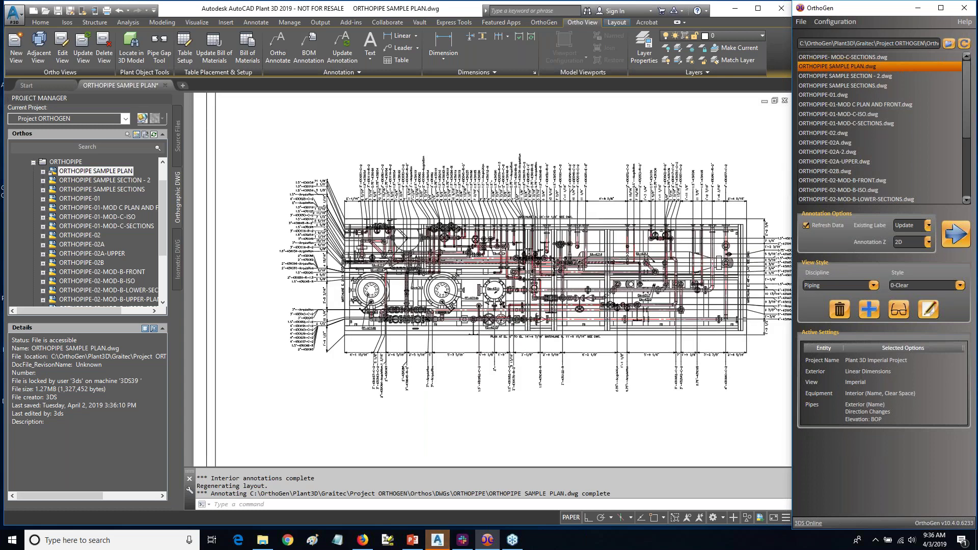
{"action": "scroll", "coordinate": [331, 234], "scroll_direction": "up", "scroll_amount": 2}
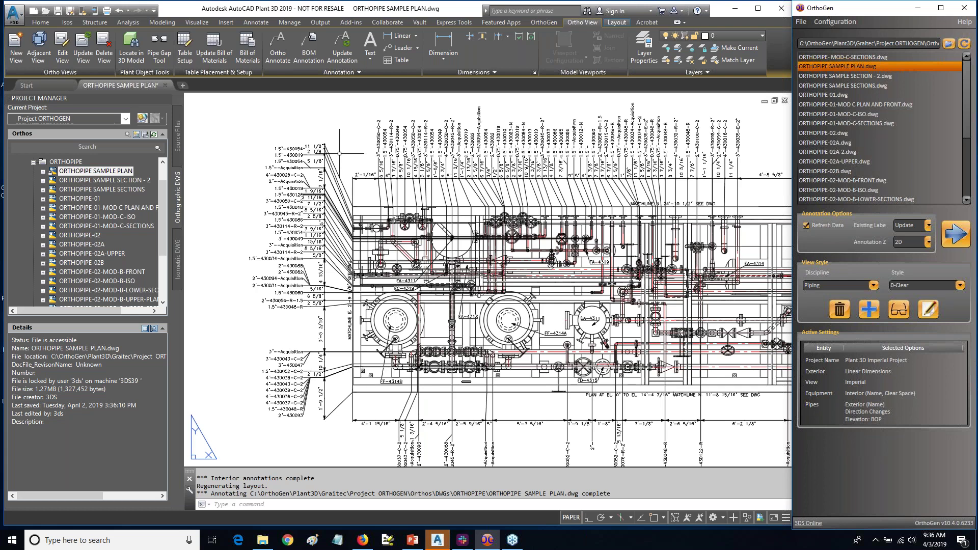
{"action": "left_click", "coordinate": [505, 329]}
{"action": "middle_click_drag", "start_coordinate": [506, 329], "coordinate": [443, 332]}
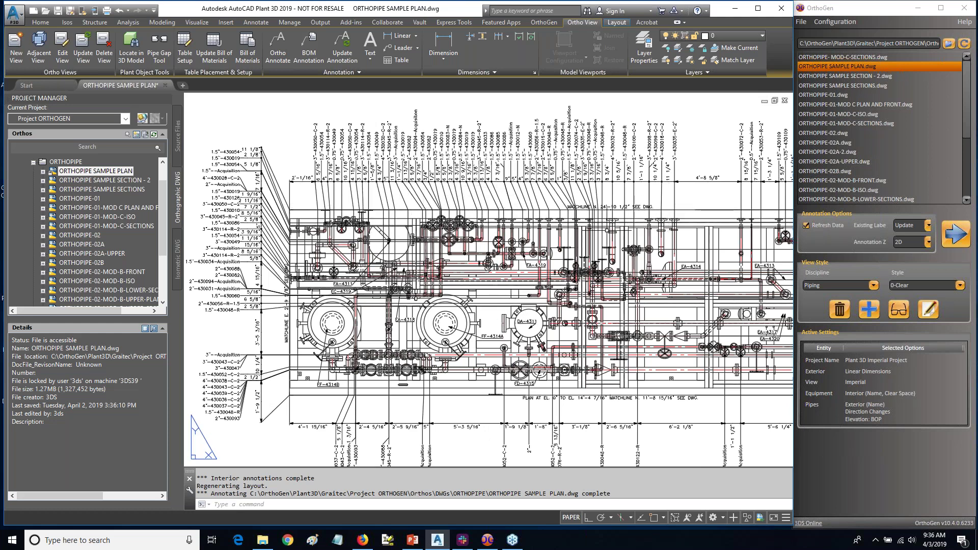
{"action": "mouse_move", "coordinate": [516, 285]}
{"action": "middle_mouse_down"}
{"action": "mouse_move", "coordinate": [475, 273]}
{"action": "mouse_move", "coordinate": [501, 285]}
{"action": "middle_mouse_up"}
{"action": "mouse_move", "coordinate": [615, 289]}
{"action": "middle_mouse_down"}
{"action": "mouse_move", "coordinate": [648, 294]}
{"action": "mouse_move", "coordinate": [485, 285]}
{"action": "middle_mouse_up"}
{"action": "mouse_move", "coordinate": [688, 275]}
{"action": "middle_mouse_down"}
{"action": "mouse_move", "coordinate": [672, 274]}
{"action": "mouse_move", "coordinate": [723, 277]}
{"action": "middle_mouse_up"}
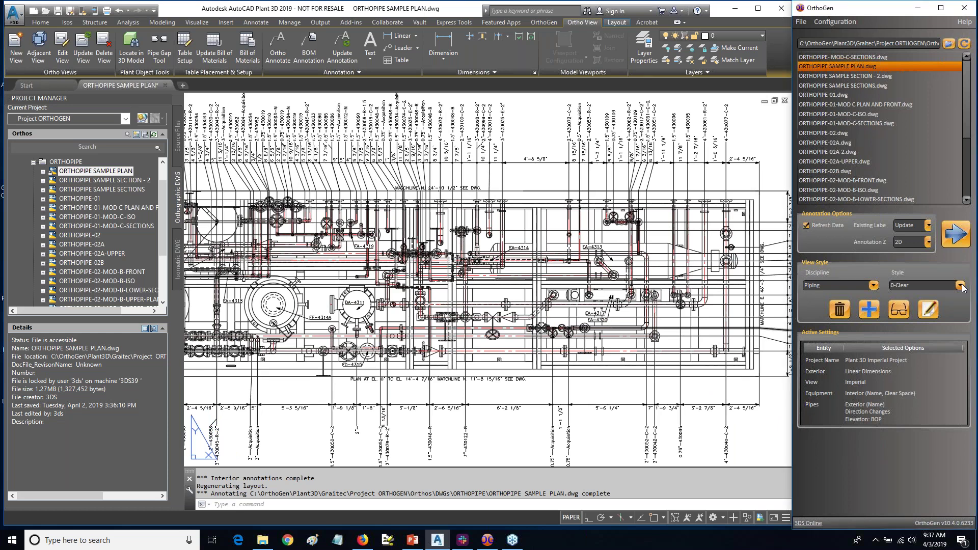
Choose the 0-Sample Piping Plan view style and annotate the plan with it
{"action": "left_click", "coordinate": [960, 286]}
{"action": "left_click", "coordinate": [932, 301]}
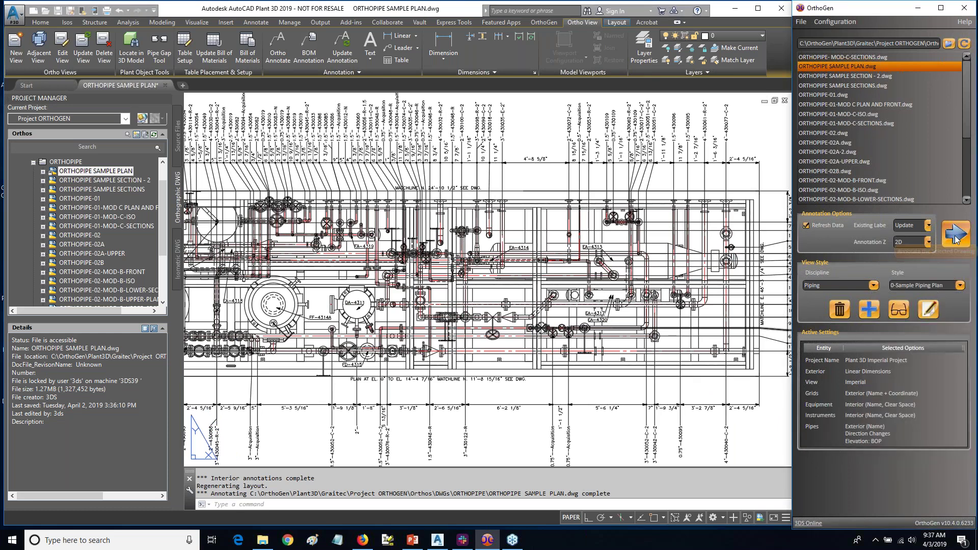
{"action": "left_click", "coordinate": [955, 235]}
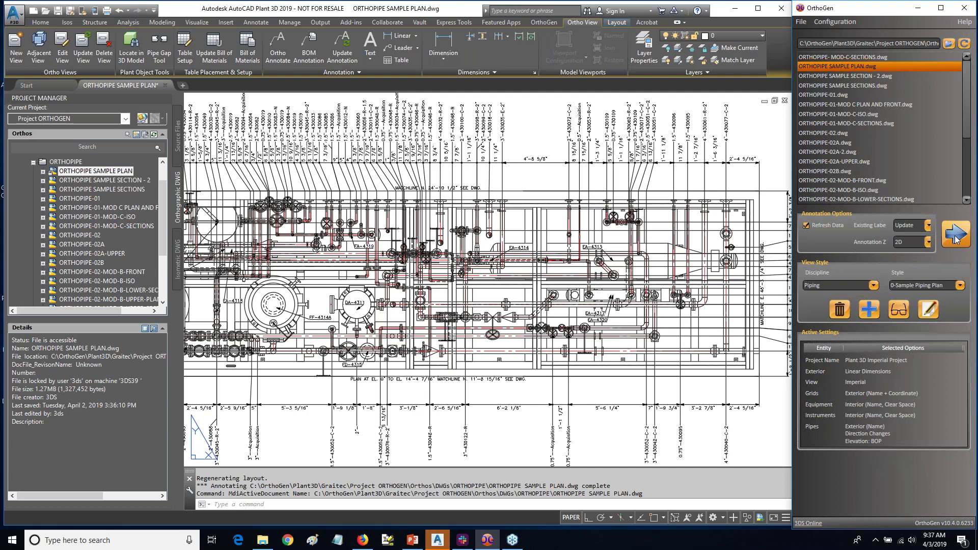
{"action": "left_click", "coordinate": [956, 234]}
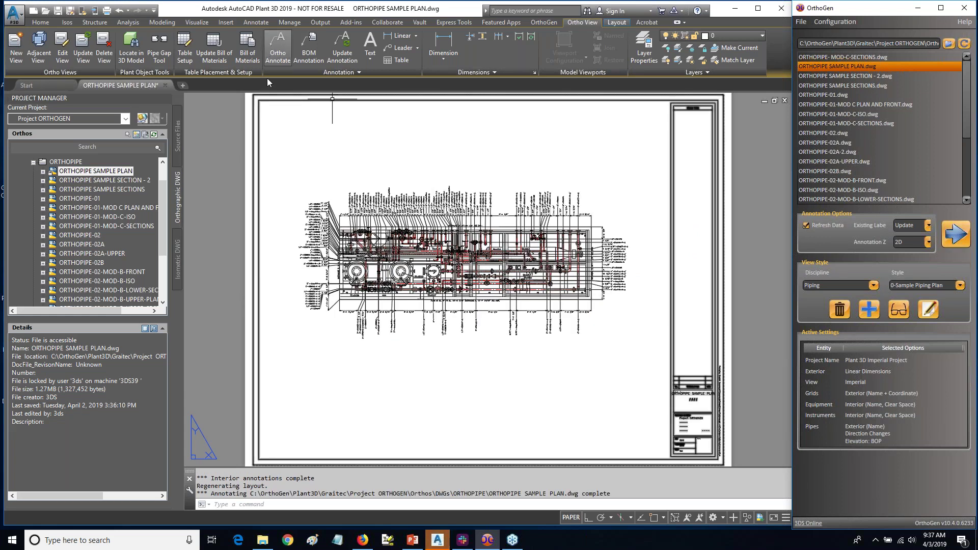
Annotate the plan with the Ordinate Piping view style and inspect the pipe name and coordinate labels
{"action": "left_click", "coordinate": [960, 286]}
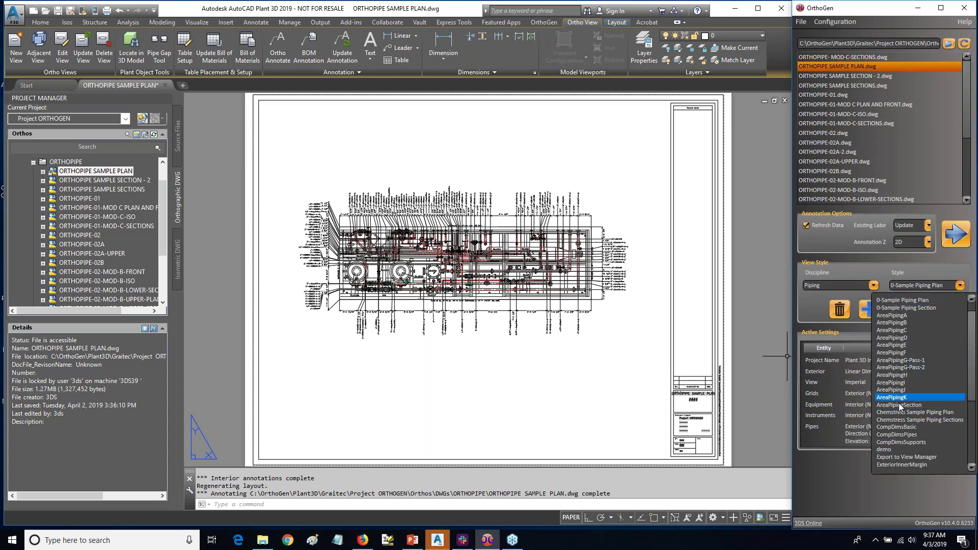
{"action": "scroll", "coordinate": [897, 446], "scroll_direction": "down", "scroll_amount": 2}
{"action": "scroll", "coordinate": [896, 446], "scroll_direction": "down", "scroll_amount": 2}
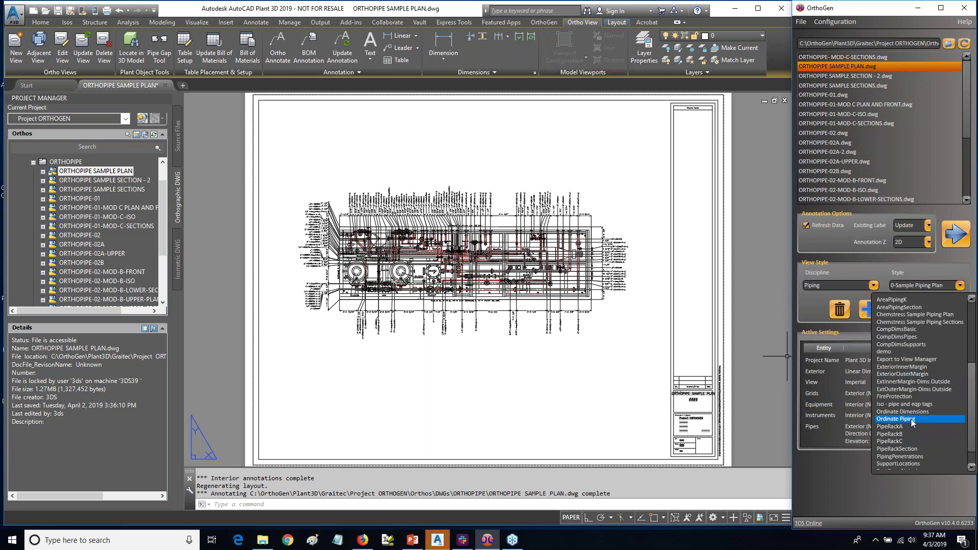
{"action": "left_click", "coordinate": [911, 419]}
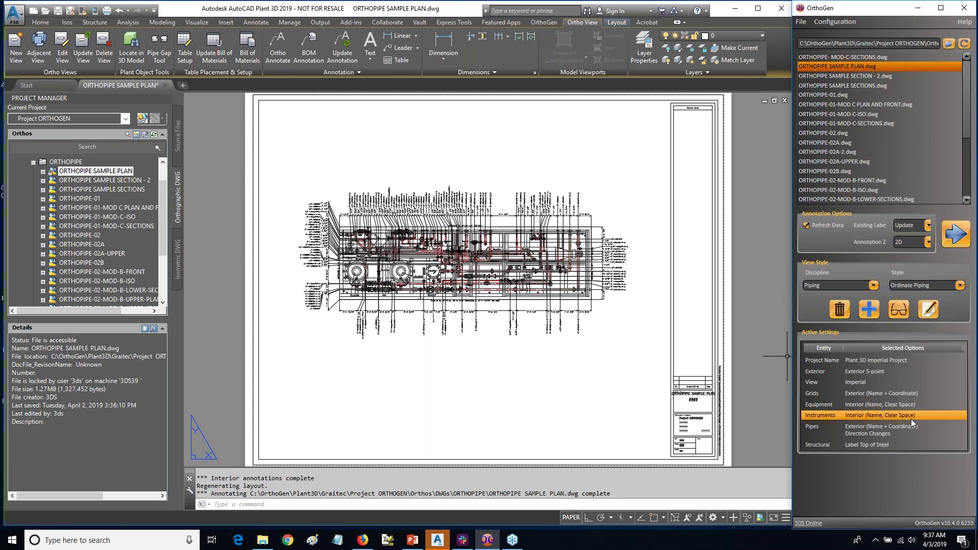
{"action": "left_click", "coordinate": [954, 237]}
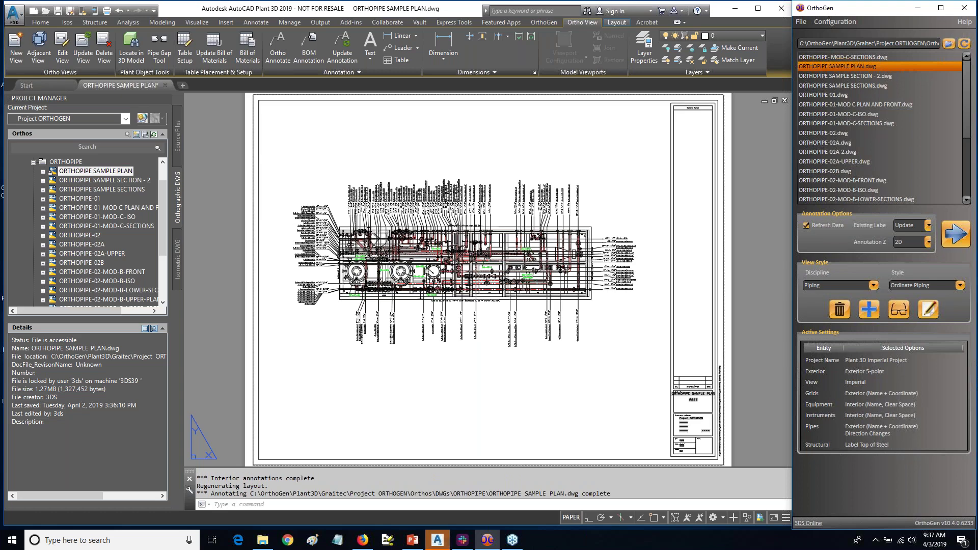
{"action": "scroll", "coordinate": [312, 287], "scroll_direction": "up", "scroll_amount": 2}
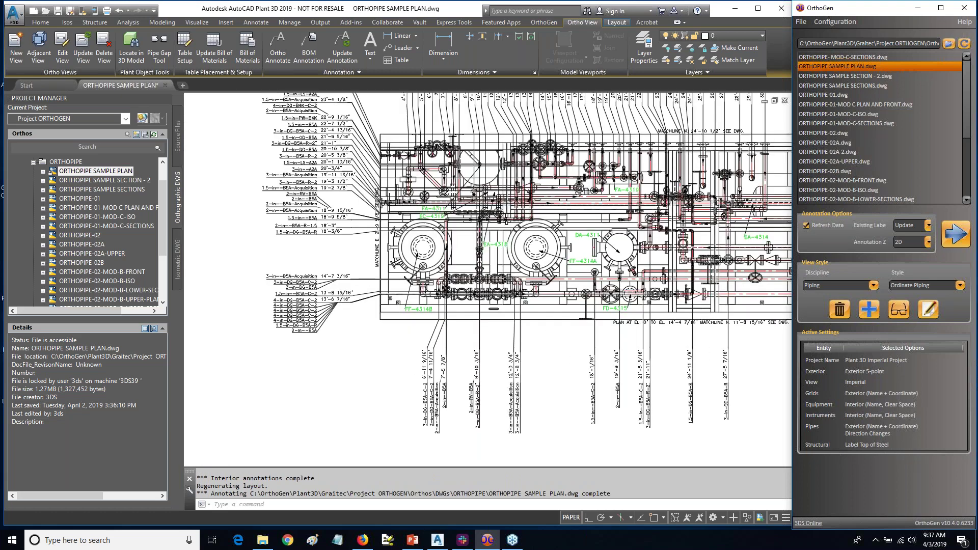
{"action": "scroll", "coordinate": [353, 279], "scroll_direction": "up", "scroll_amount": 2}
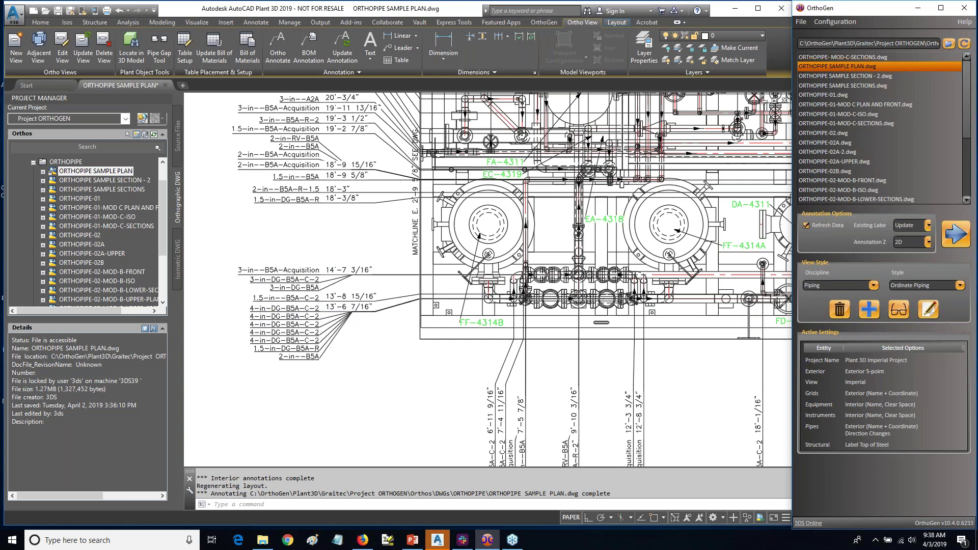
{"action": "scroll", "coordinate": [362, 365], "scroll_direction": "down", "scroll_amount": 2}
{"action": "mouse_move", "coordinate": [552, 270]}
{"action": "middle_mouse_down"}
{"action": "mouse_move", "coordinate": [362, 268]}
{"action": "mouse_move", "coordinate": [196, 282]}
{"action": "middle_mouse_up"}
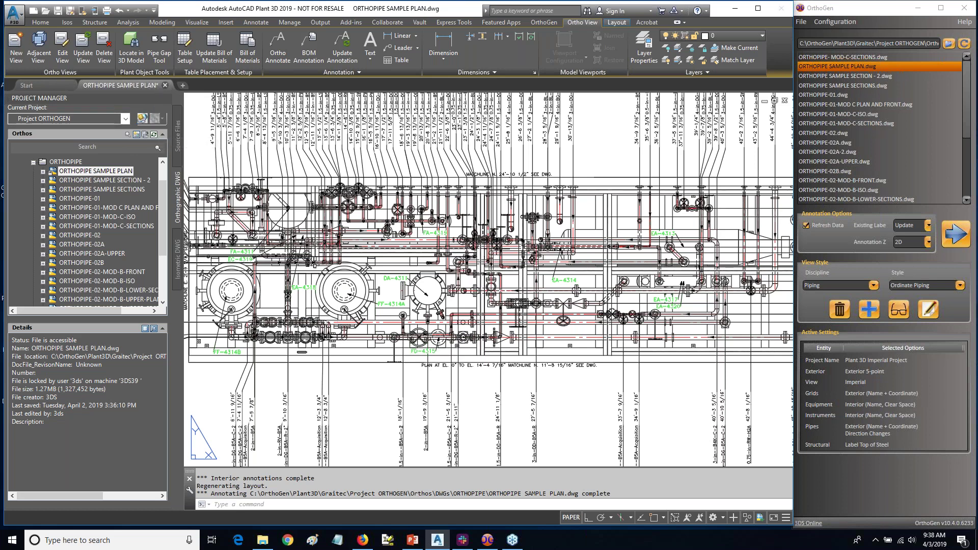
Close the sample plan without saving and annotate ORTHOPIPE SAMPLE SECTIONS.dwg with the 0-Sample Piping Section style
{"action": "left_click", "coordinate": [165, 85]}
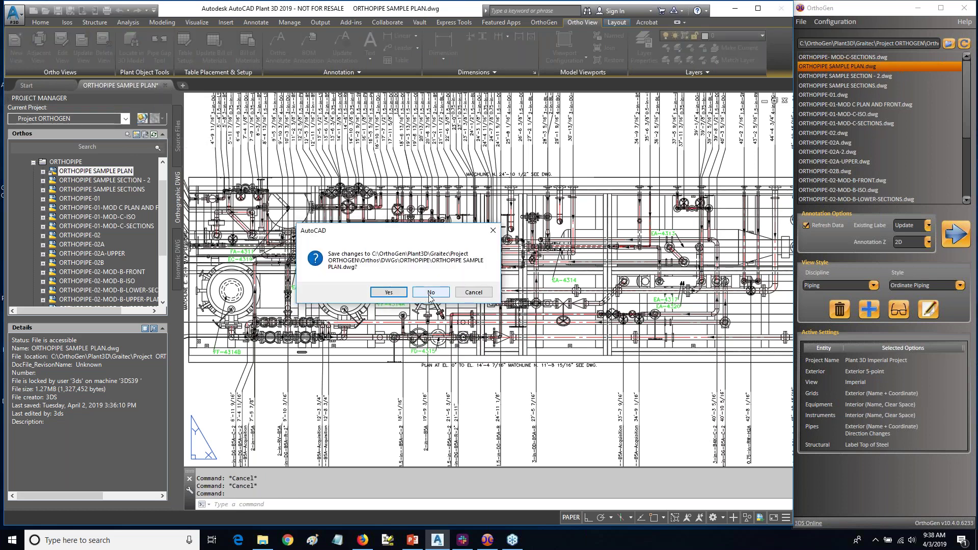
{"action": "left_click", "coordinate": [430, 294]}
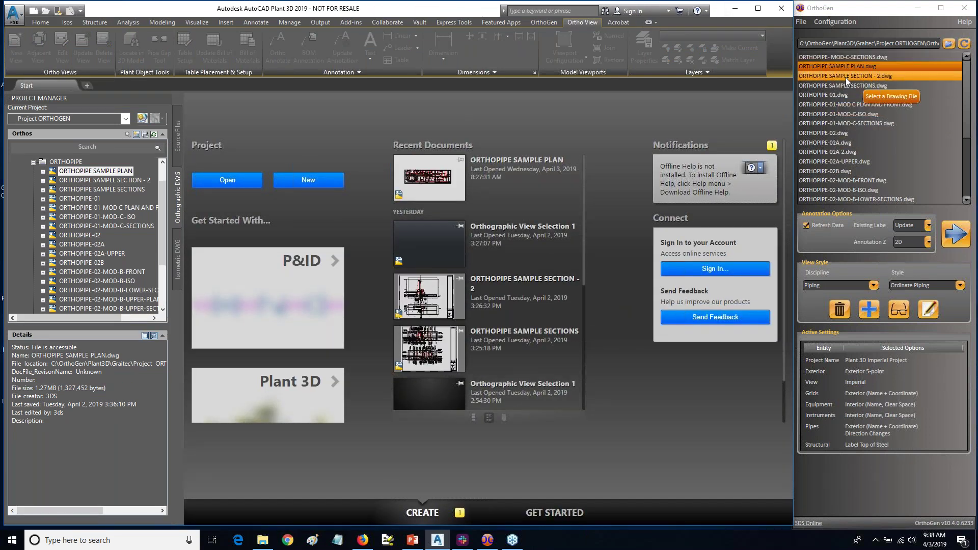
{"action": "left_click", "coordinate": [835, 86]}
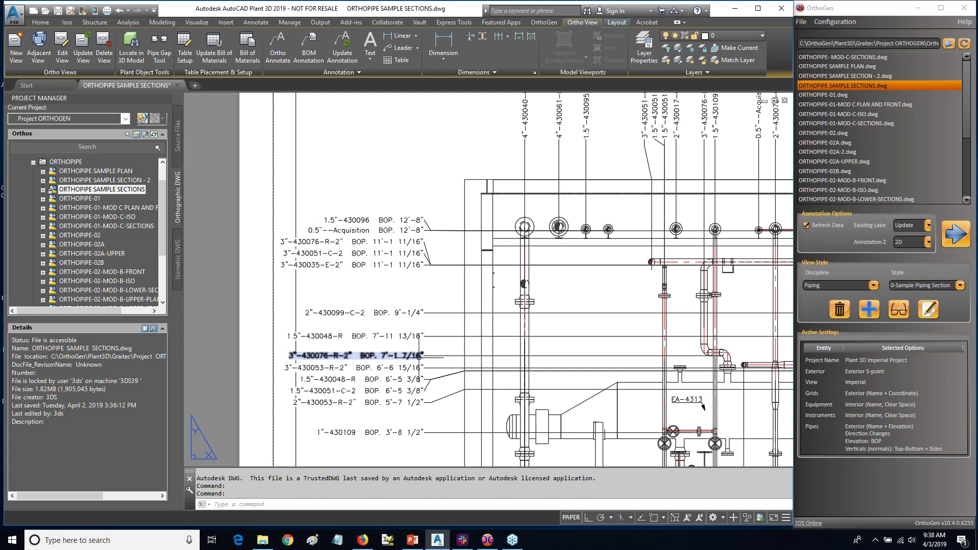
Examine the pipe name and BOP elevation labels around the section views
{"action": "scroll", "coordinate": [426, 355], "scroll_direction": "down", "scroll_amount": 2}
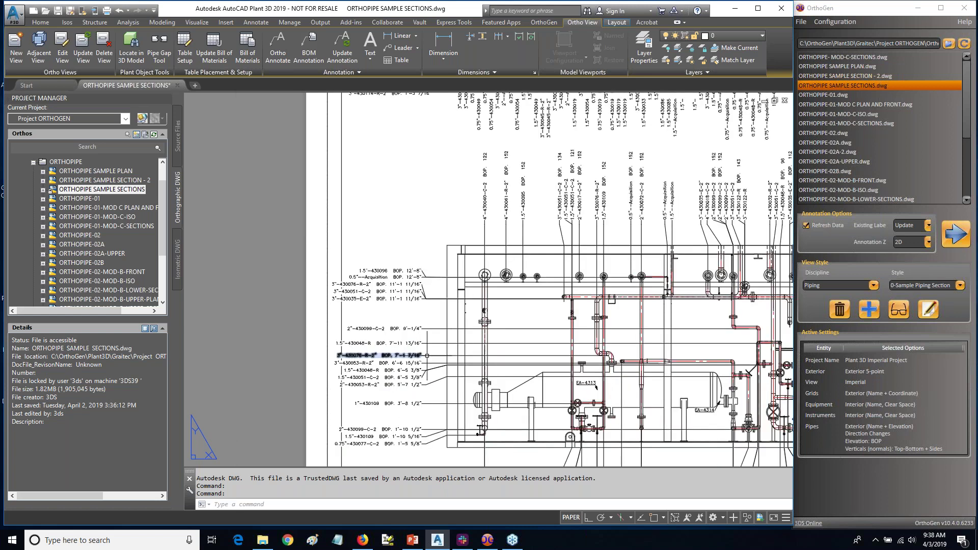
{"action": "middle_click_drag", "start_coordinate": [427, 355], "coordinate": [426, 355]}
{"action": "mouse_move", "coordinate": [621, 296]}
{"action": "middle_mouse_down"}
{"action": "mouse_move", "coordinate": [468, 255]}
{"action": "mouse_move", "coordinate": [426, 288]}
{"action": "middle_mouse_up"}
{"action": "mouse_move", "coordinate": [549, 275]}
{"action": "middle_mouse_down"}
{"action": "mouse_move", "coordinate": [559, 266]}
{"action": "mouse_move", "coordinate": [548, 256]}
{"action": "middle_mouse_up"}
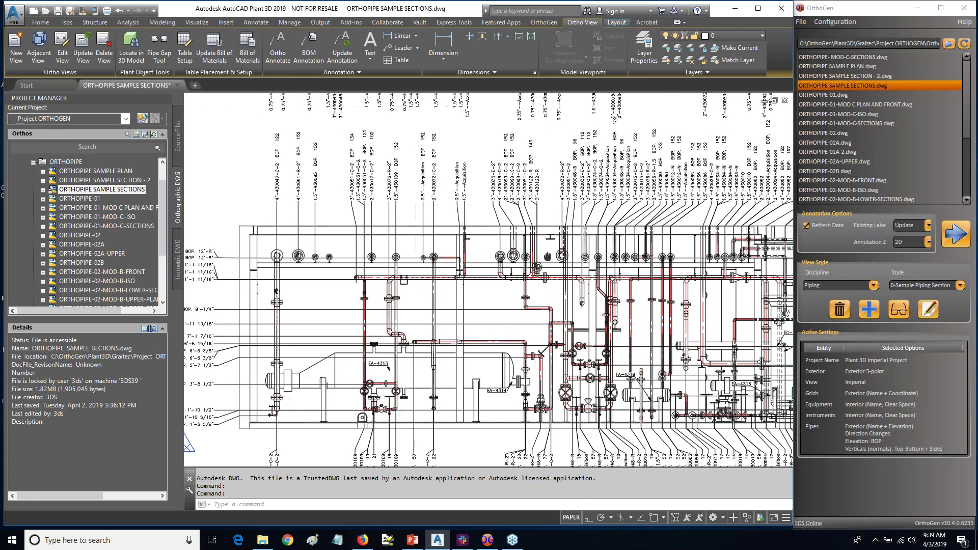
{"action": "mouse_move", "coordinate": [464, 272]}
{"action": "middle_mouse_down"}
{"action": "mouse_move", "coordinate": [496, 277]}
{"action": "mouse_move", "coordinate": [439, 280]}
{"action": "mouse_move", "coordinate": [504, 289]}
{"action": "middle_mouse_up"}
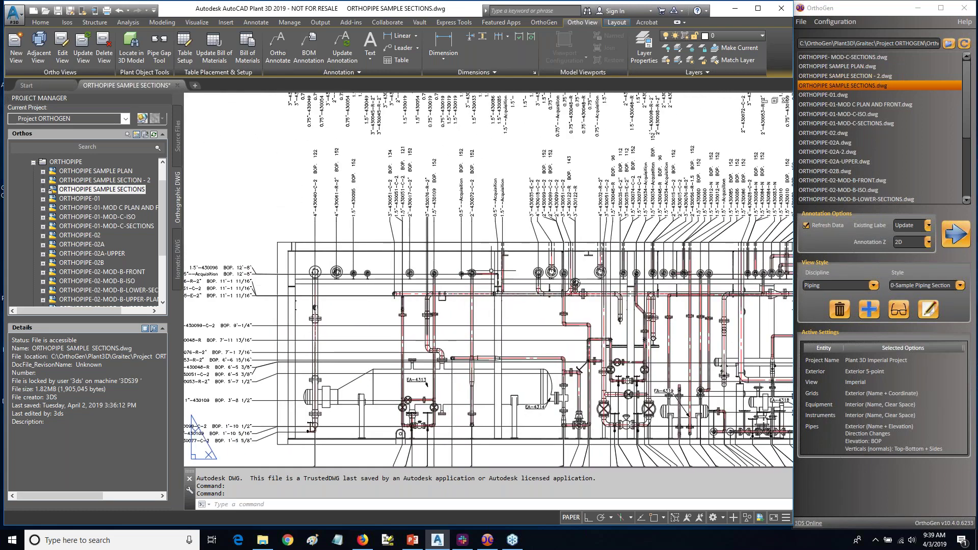
{"action": "middle_click_drag", "start_coordinate": [746, 285], "coordinate": [590, 289]}
{"action": "scroll", "coordinate": [420, 287], "scroll_direction": "up", "scroll_amount": 5}
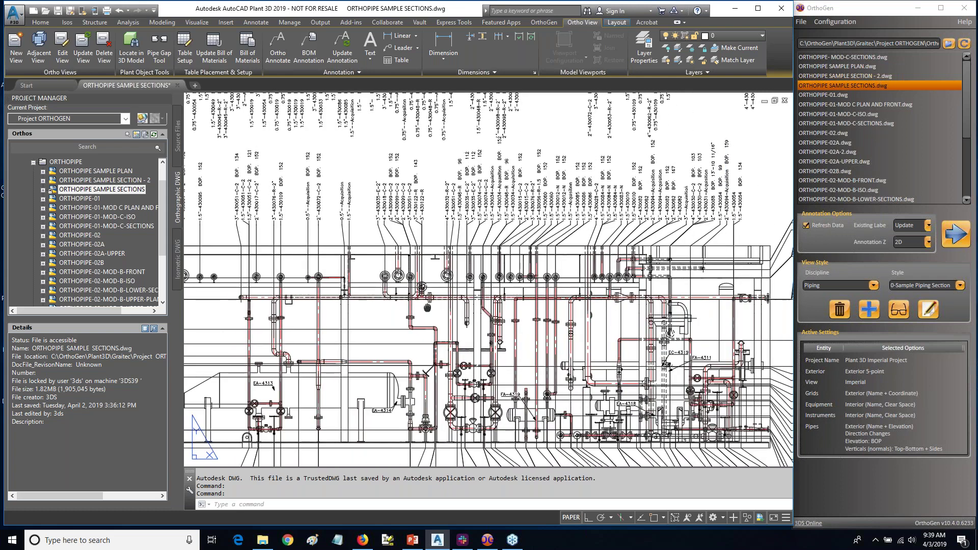
{"action": "scroll", "coordinate": [406, 272], "scroll_direction": "up", "scroll_amount": 2}
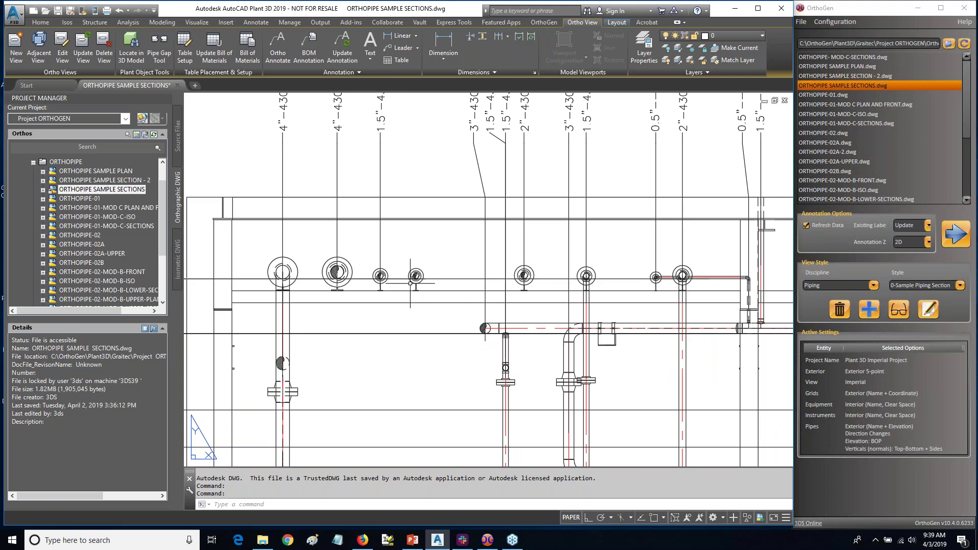
{"action": "mouse_move", "coordinate": [416, 276]}
{"action": "scroll", "coordinate": [414, 301], "scroll_direction": "down", "scroll_amount": 4}
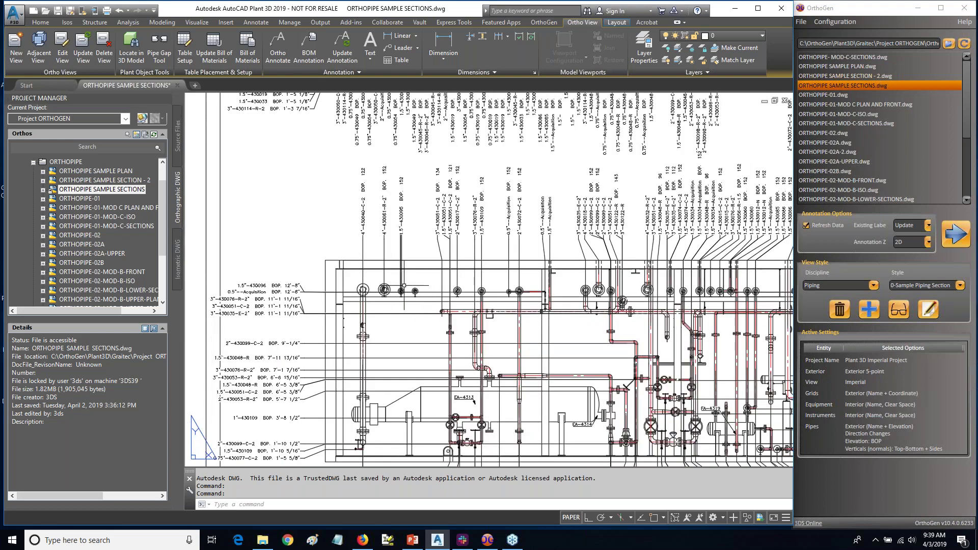
{"action": "scroll", "coordinate": [611, 362], "scroll_direction": "down", "scroll_amount": 3}
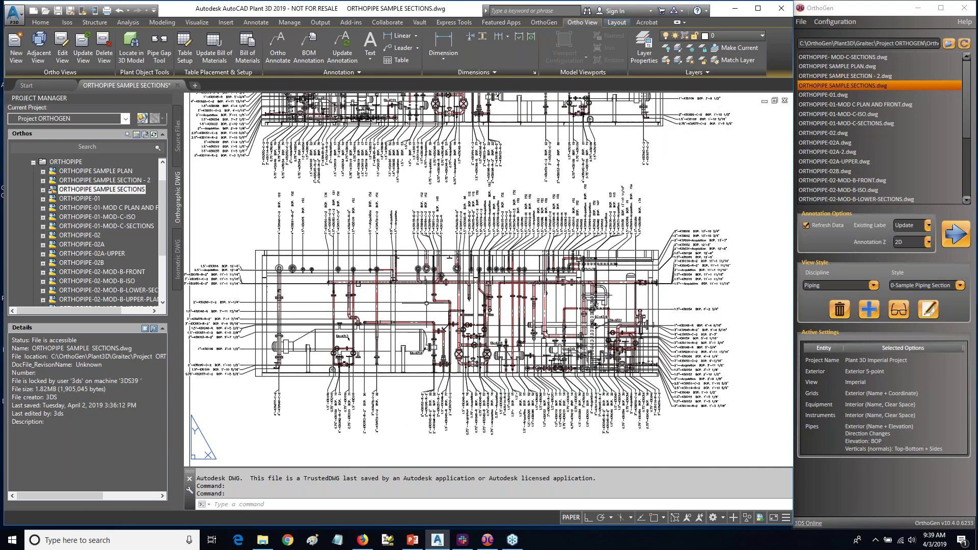
{"action": "middle_click_drag", "start_coordinate": [421, 314], "coordinate": [455, 340]}
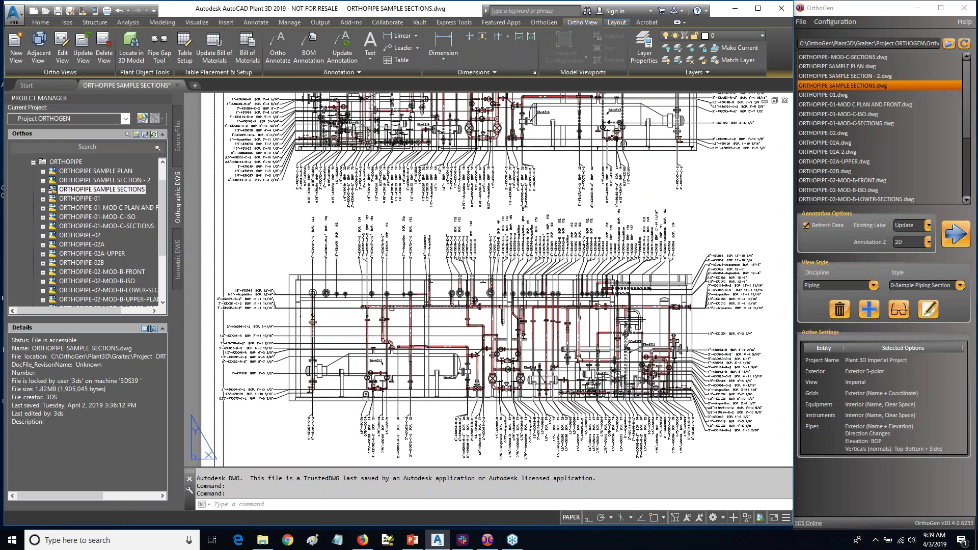
Annotate ORTHOPIPE SAMPLE SECTION - 2.dwg with the 0-Sample Piping Plan view style and bring the whole sheet into view
{"action": "left_click", "coordinate": [855, 76]}
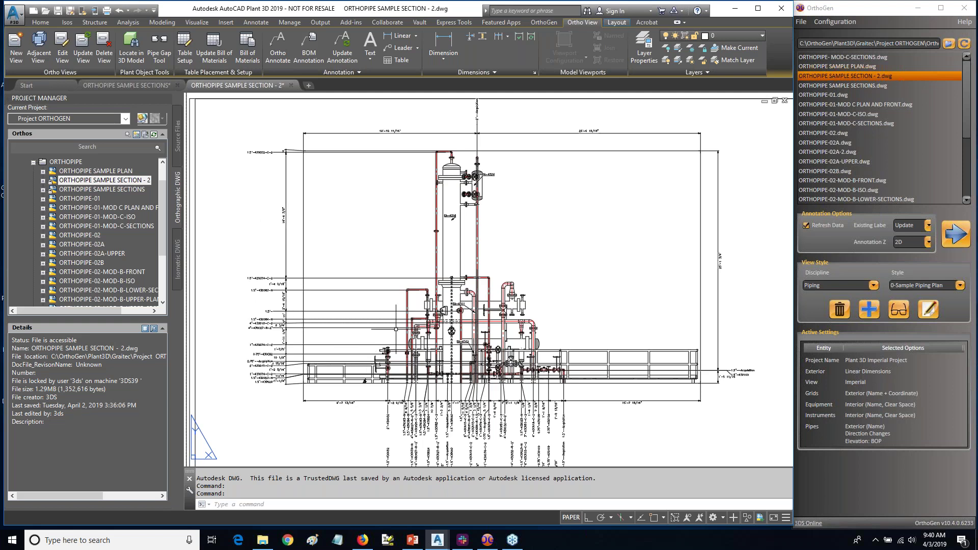
{"action": "scroll", "coordinate": [453, 272], "scroll_direction": "down", "scroll_amount": 3}
{"action": "middle_click_drag", "start_coordinate": [511, 253], "coordinate": [500, 208]}
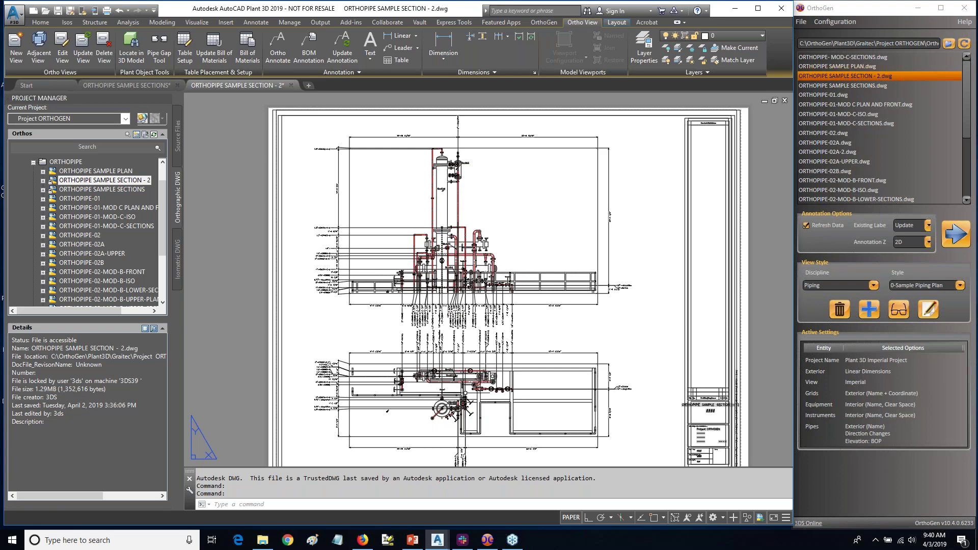
{"action": "middle_click_drag", "start_coordinate": [461, 402], "coordinate": [463, 382]}
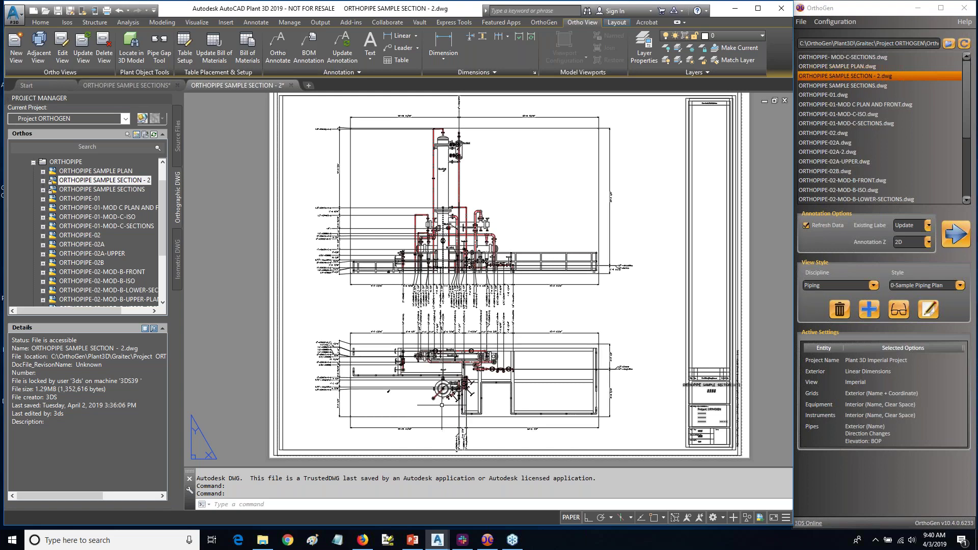
Examine the linear dimensions, pipe names and equipment labels on the sheet's plan view
{"action": "scroll", "coordinate": [441, 400], "scroll_direction": "up", "scroll_amount": 3}
{"action": "scroll", "coordinate": [388, 373], "scroll_direction": "up", "scroll_amount": 3}
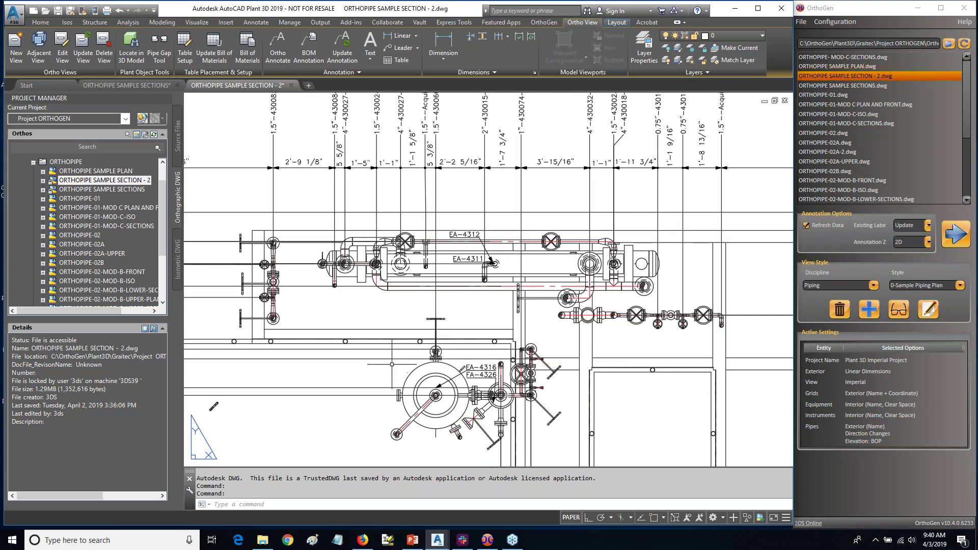
{"action": "scroll", "coordinate": [388, 374], "scroll_direction": "down", "scroll_amount": 3}
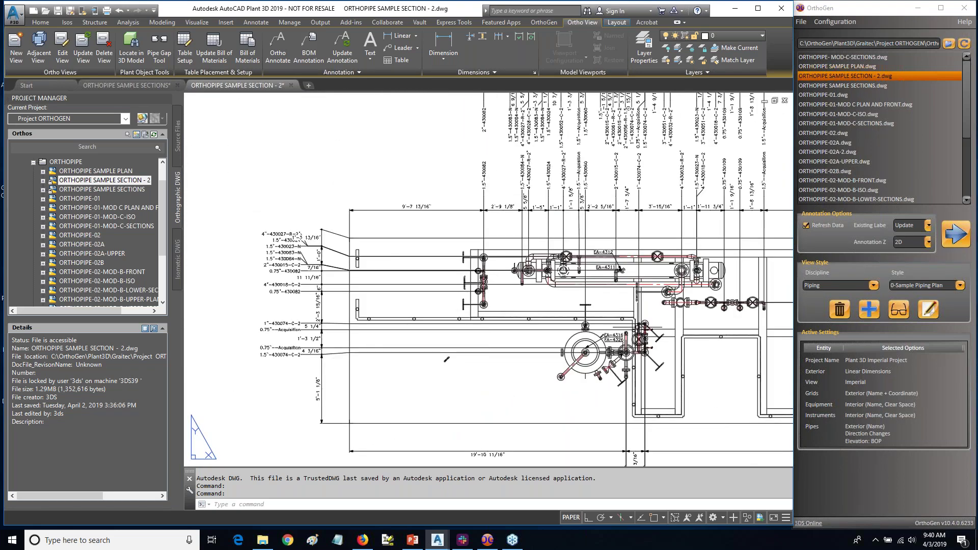
{"action": "scroll", "coordinate": [624, 328], "scroll_direction": "down", "scroll_amount": 2}
{"action": "middle_click_drag", "start_coordinate": [645, 318], "coordinate": [503, 328]}
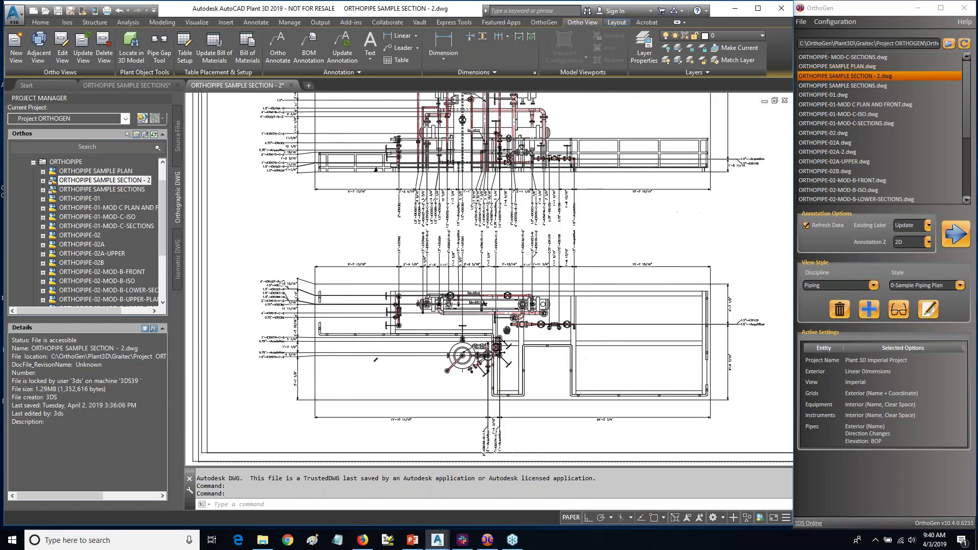
{"action": "scroll", "coordinate": [547, 308], "scroll_direction": "down", "scroll_amount": 2}
{"action": "middle_click_drag", "start_coordinate": [550, 298], "coordinate": [470, 347]}
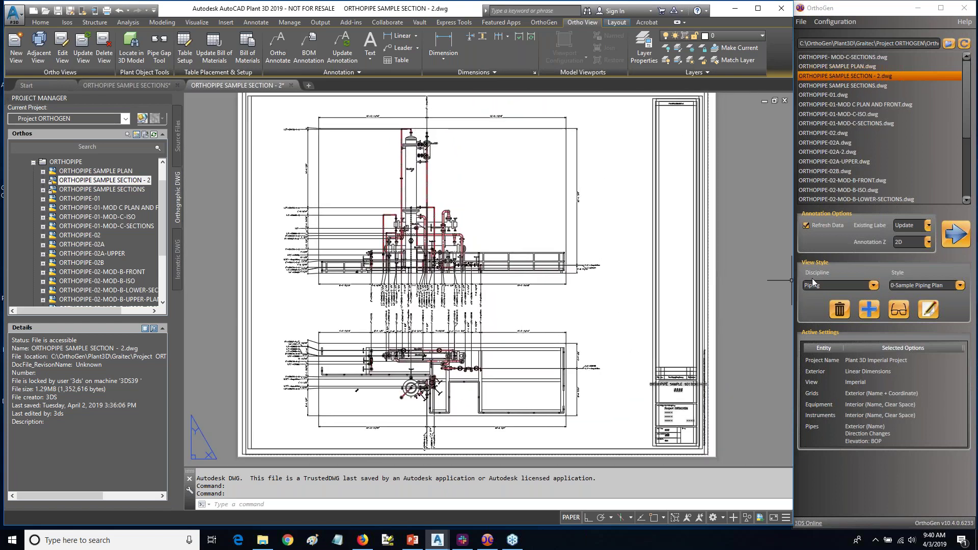
Switch the view style to 0-Sample Piping Section, annotate the drawing again, and inspect the vessel and pipe labels
{"action": "left_click", "coordinate": [959, 285]}
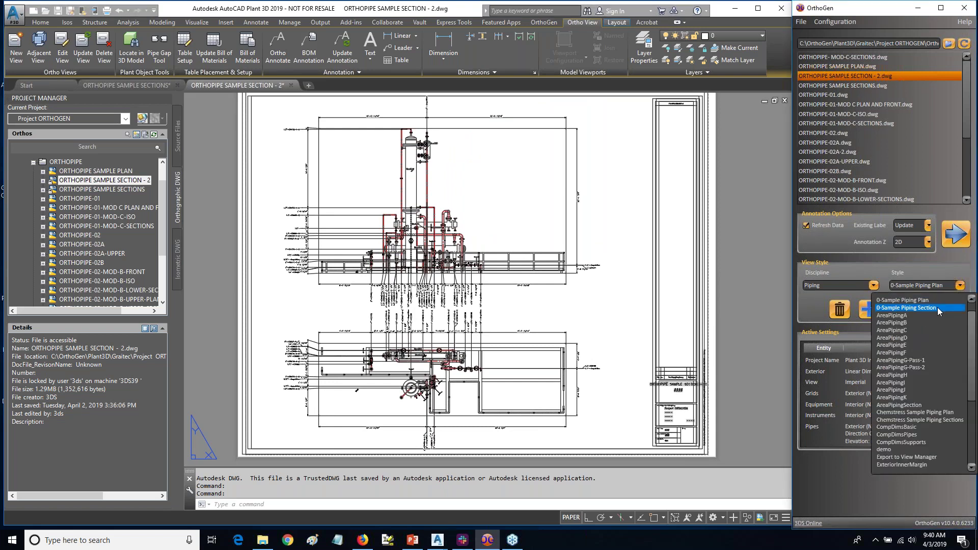
{"action": "left_click", "coordinate": [937, 308]}
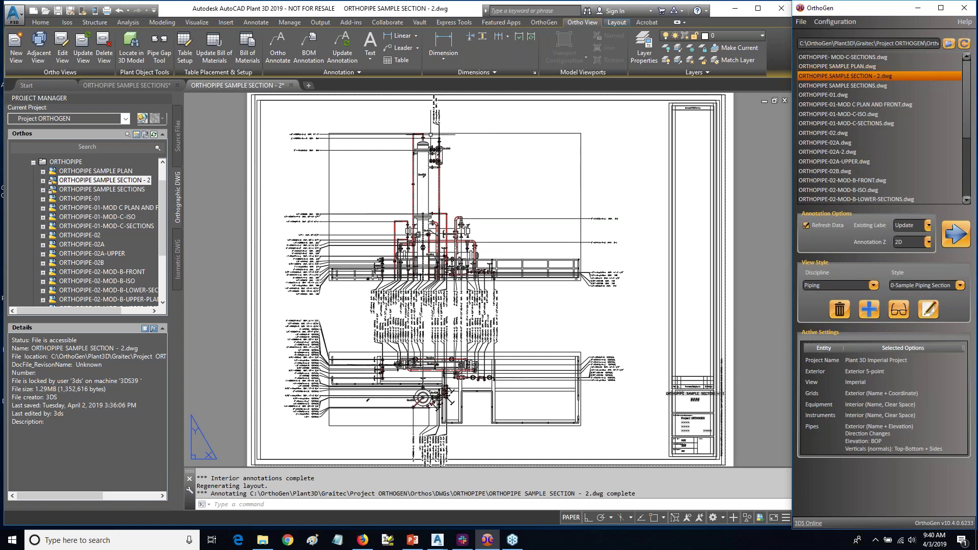
{"action": "scroll", "coordinate": [433, 137], "scroll_direction": "up", "scroll_amount": 5}
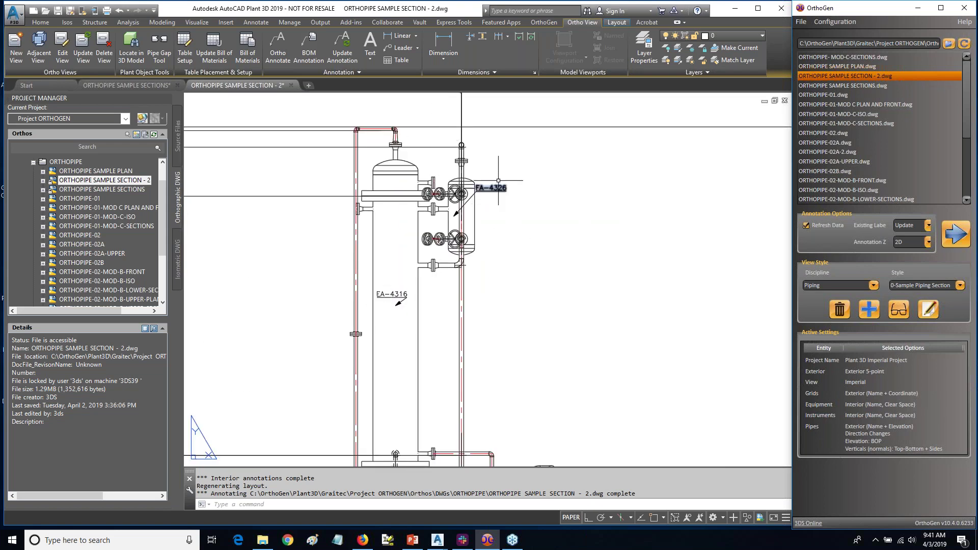
{"action": "scroll", "coordinate": [588, 375], "scroll_direction": "down", "scroll_amount": 2}
{"action": "mouse_move", "coordinate": [475, 397]}
{"action": "middle_mouse_down"}
{"action": "mouse_move", "coordinate": [499, 268]}
{"action": "mouse_move", "coordinate": [479, 161]}
{"action": "middle_mouse_up"}
Turn on interior labels for supports in the 0-Sample Piping Section style, accept it, and annotate the drawing again
{"action": "left_click", "coordinate": [815, 415]}
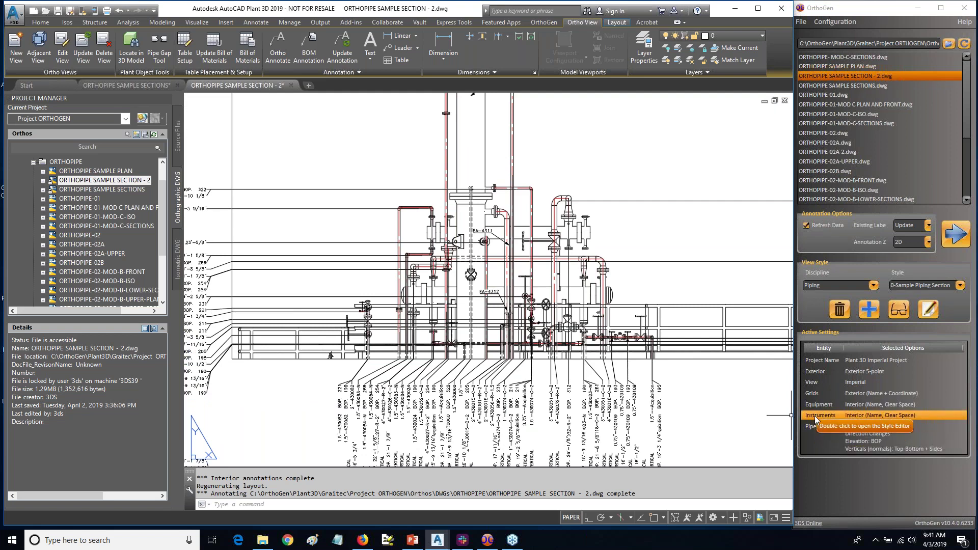
{"action": "double_click", "coordinate": [814, 415]}
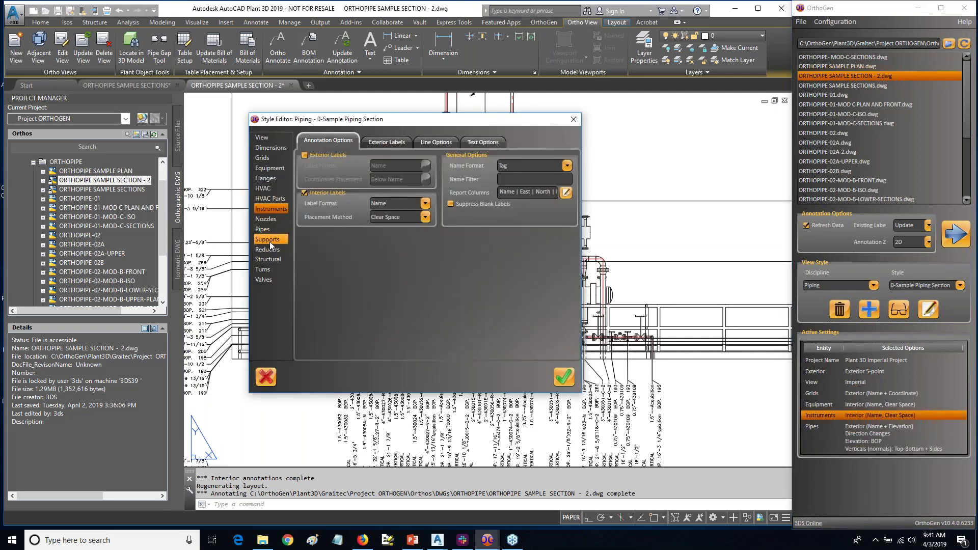
{"action": "left_click", "coordinate": [269, 240]}
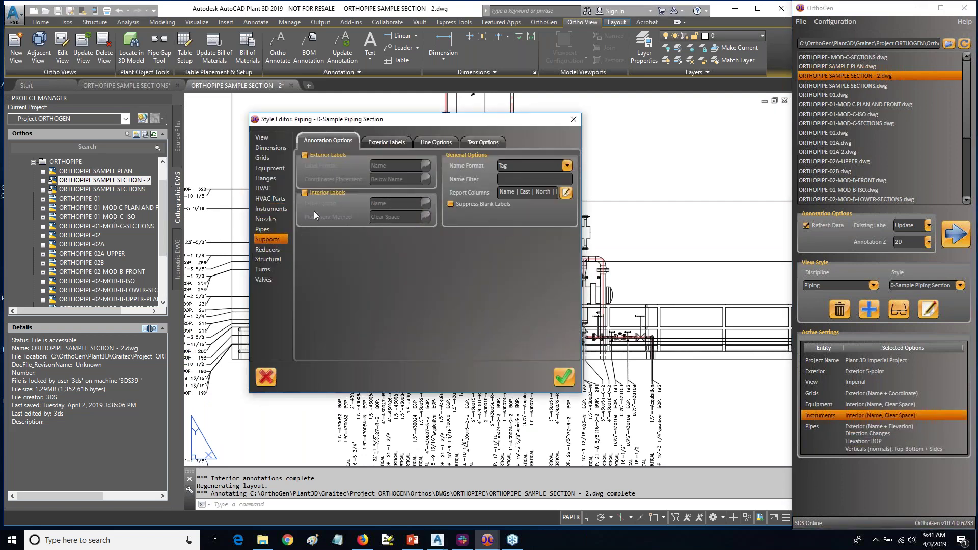
{"action": "left_click", "coordinate": [563, 376]}
{"action": "left_click", "coordinate": [957, 232]}
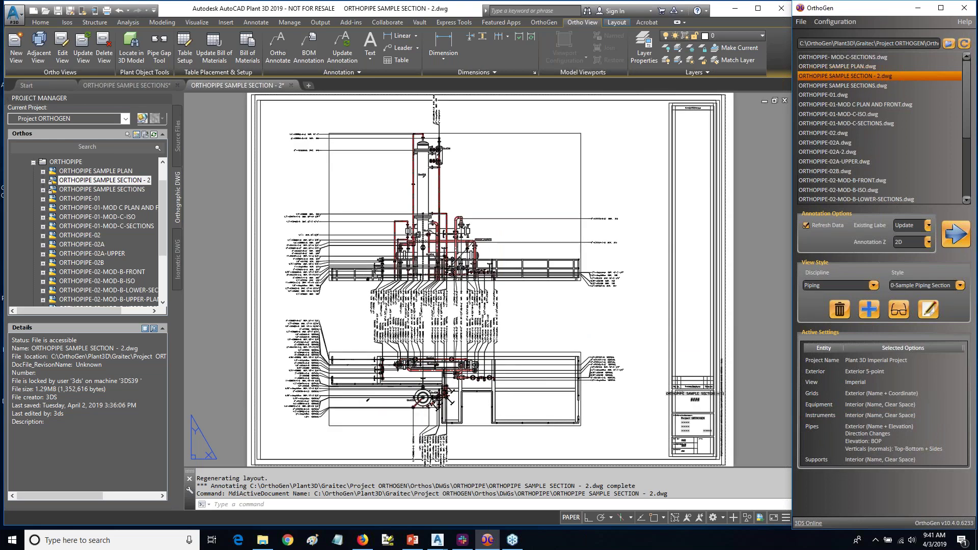
{"action": "scroll", "coordinate": [484, 247], "scroll_direction": "up", "scroll_amount": 8}
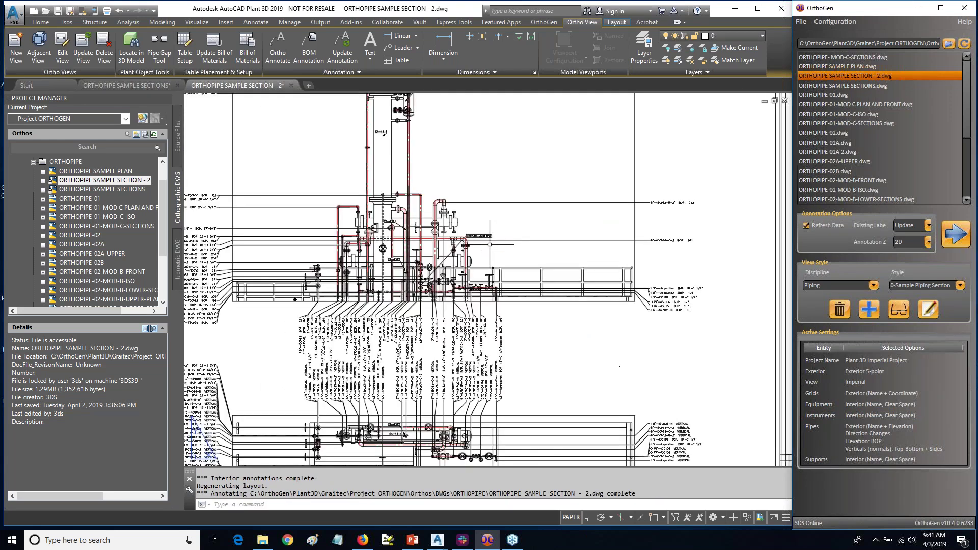
{"action": "scroll", "coordinate": [438, 268], "scroll_direction": "down", "scroll_amount": 1}
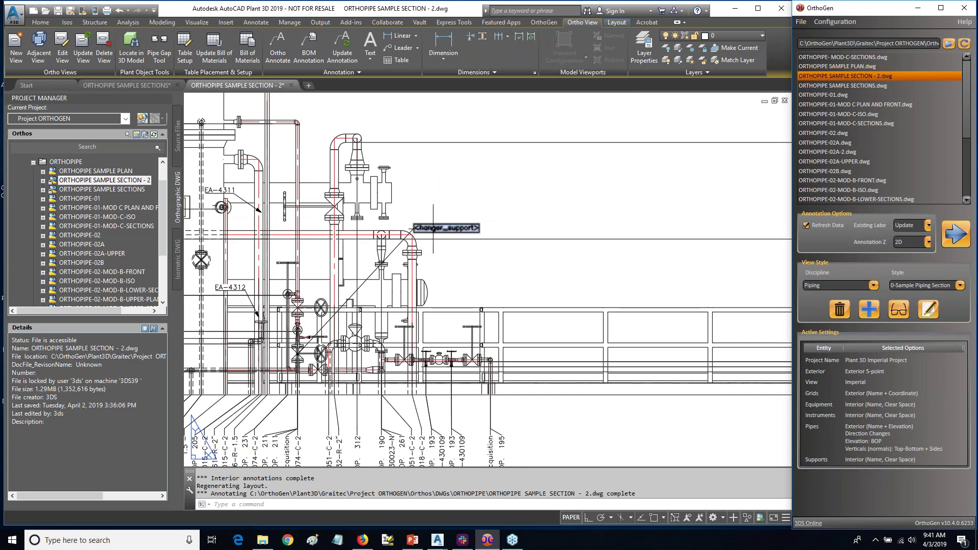
Check the supports' annotation options without changing them, and examine the hanger support labels in the elevation and plan views
{"action": "double_click", "coordinate": [817, 460]}
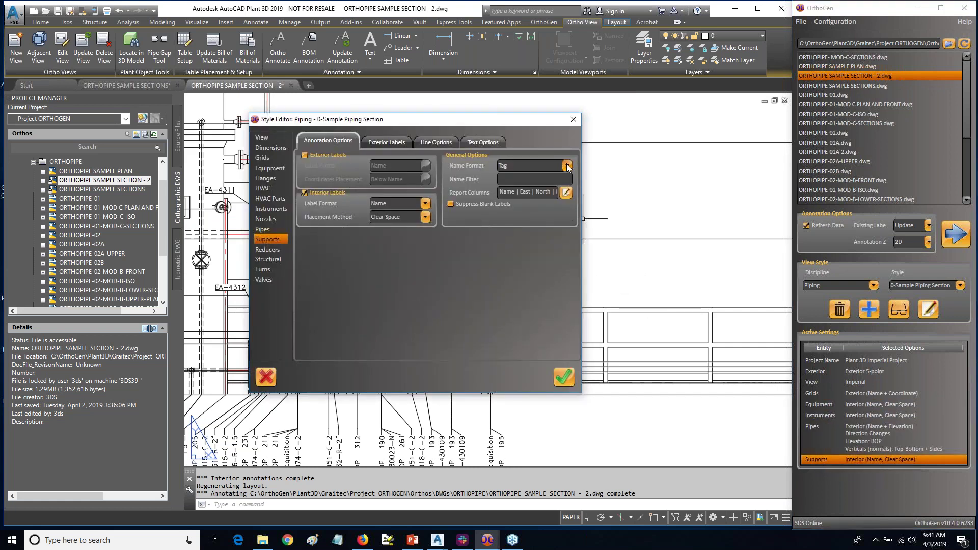
{"action": "left_click", "coordinate": [574, 119]}
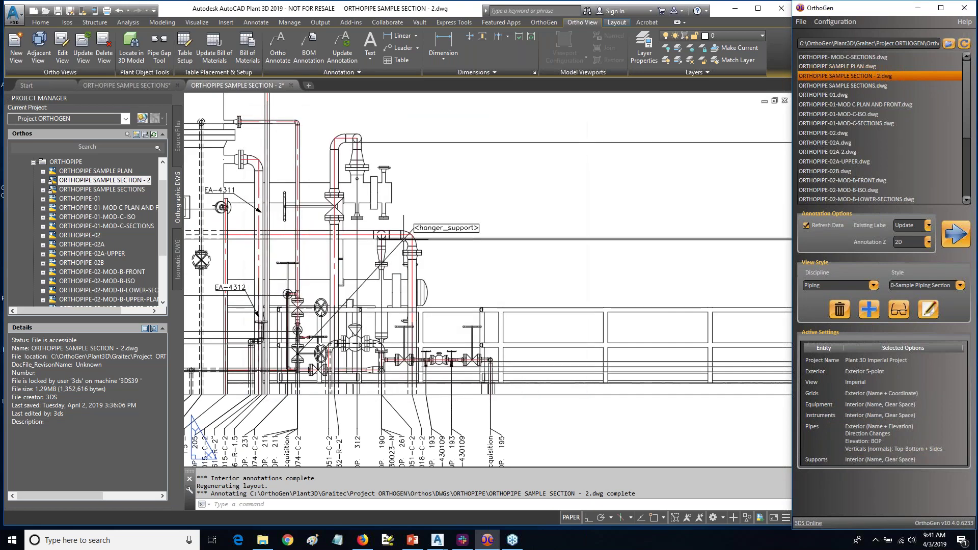
{"action": "middle_click_drag", "start_coordinate": [487, 267], "coordinate": [606, 260]}
{"action": "scroll", "coordinate": [614, 260], "scroll_direction": "down", "scroll_amount": 5}
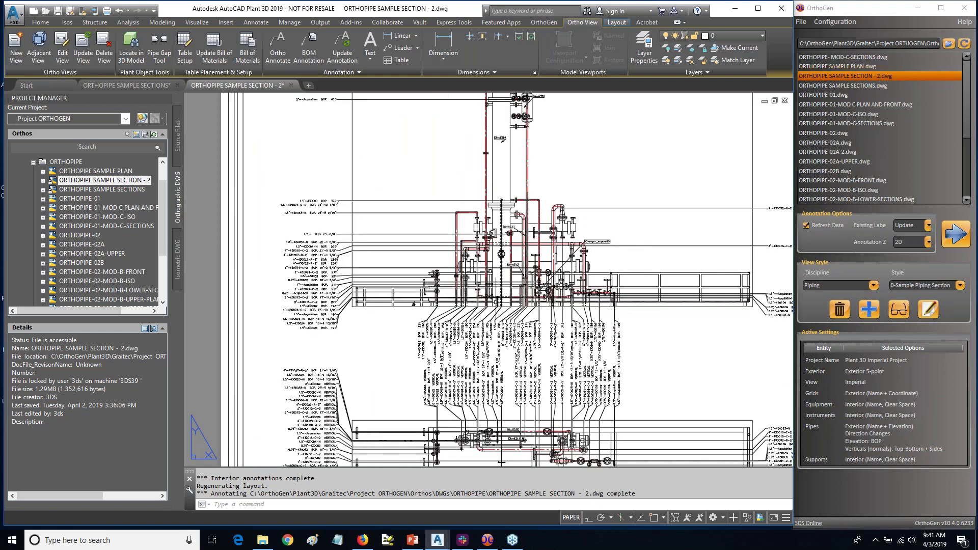
{"action": "middle_click_drag", "start_coordinate": [532, 419], "coordinate": [531, 417]}
{"action": "scroll", "coordinate": [531, 418], "scroll_direction": "up", "scroll_amount": 5}
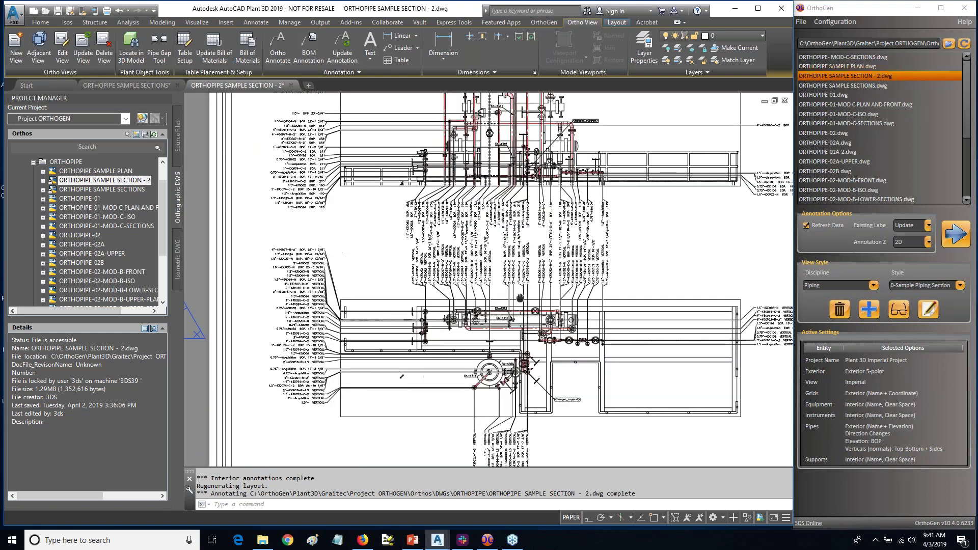
{"action": "scroll", "coordinate": [569, 396], "scroll_direction": "down", "scroll_amount": 4}
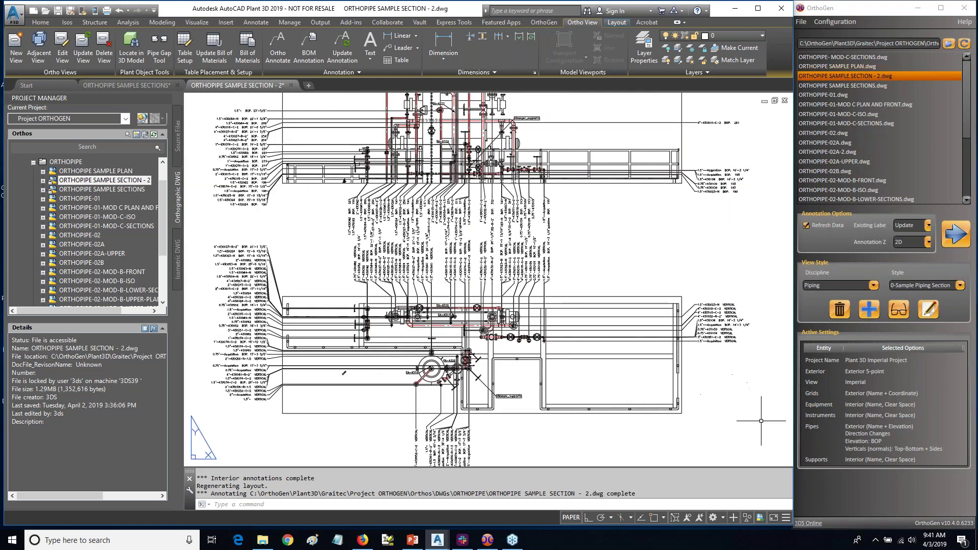
Review the supports' annotation, exterior label and line options and the dimension line options in the 0-Sample Piping Section style without changing them
{"action": "double_click", "coordinate": [827, 464]}
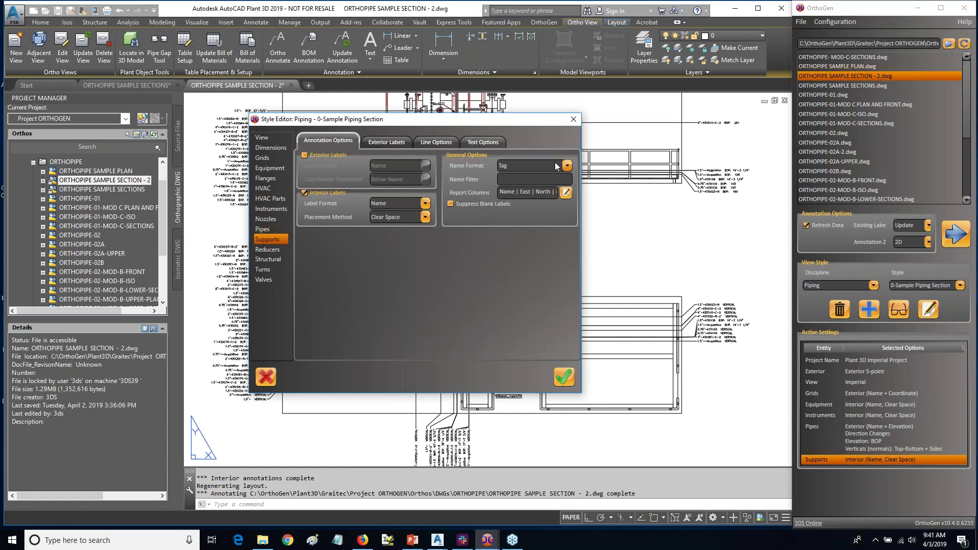
{"action": "left_click", "coordinate": [567, 166]}
{"action": "left_click", "coordinate": [567, 166]}
{"action": "left_click", "coordinate": [426, 216]}
{"action": "left_click", "coordinate": [425, 216]}
{"action": "left_click", "coordinate": [381, 140]}
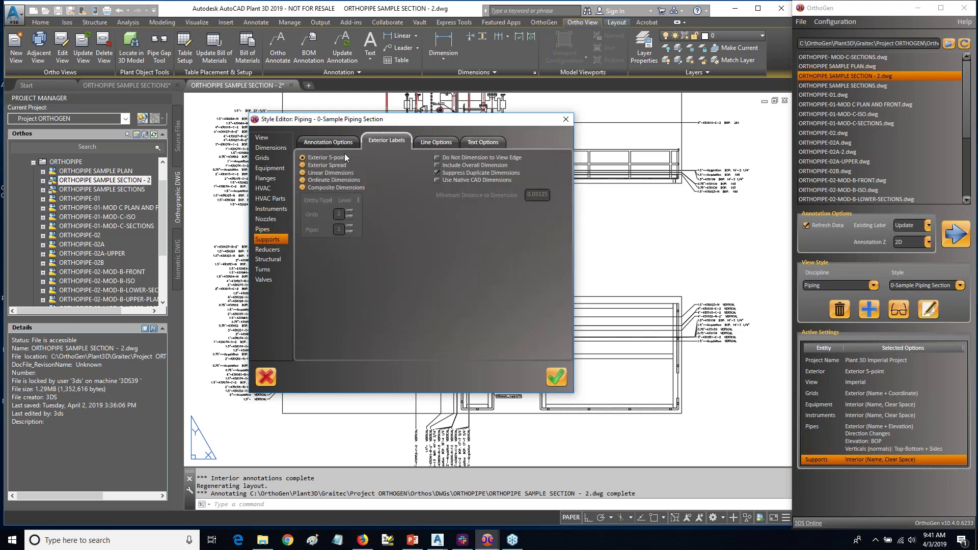
{"action": "left_click", "coordinate": [432, 145]}
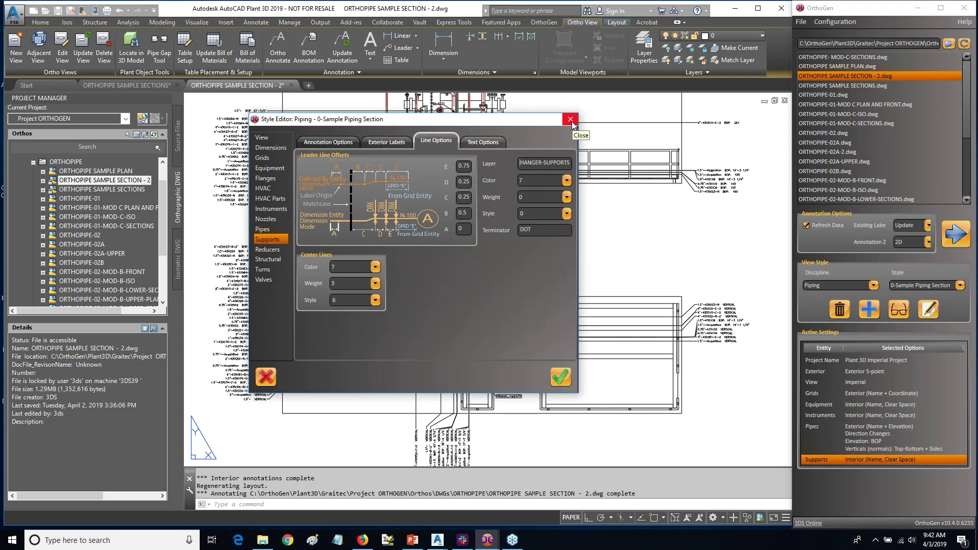
{"action": "left_click", "coordinate": [271, 147]}
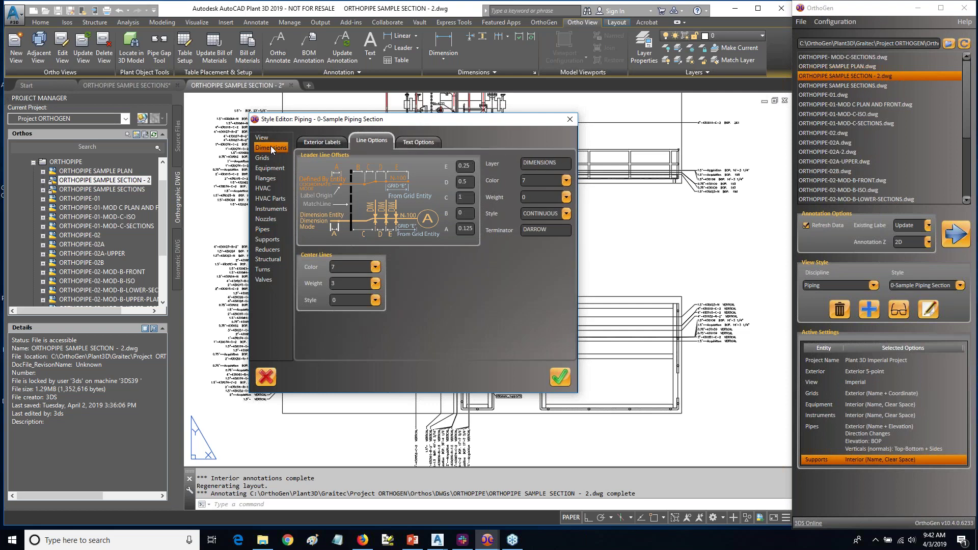
{"action": "left_click", "coordinate": [569, 120]}
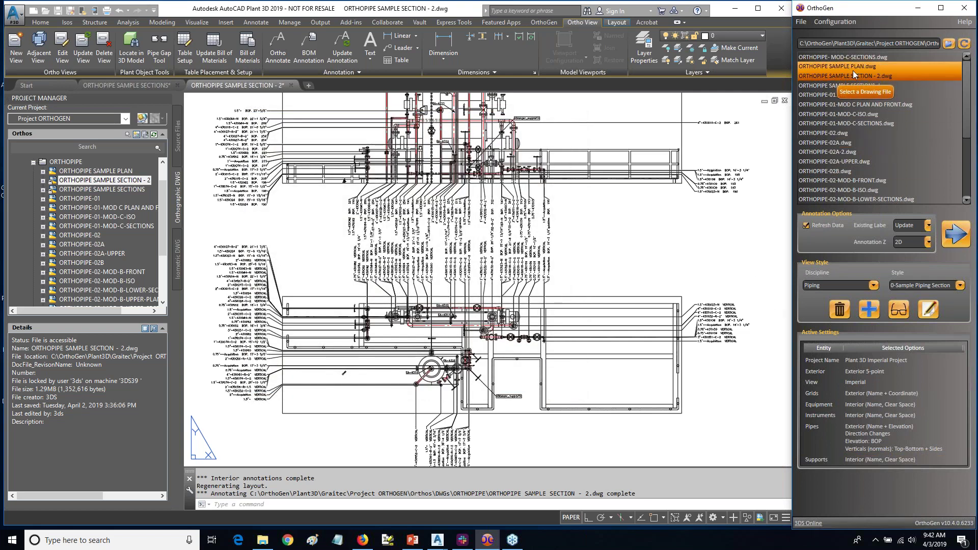
Close both open section drawings, saving only ORTHOPIPE SAMPLE SECTIONS, and open the ORTHOPIPE SAMPLE PLAN drawing
{"action": "left_click", "coordinate": [292, 86]}
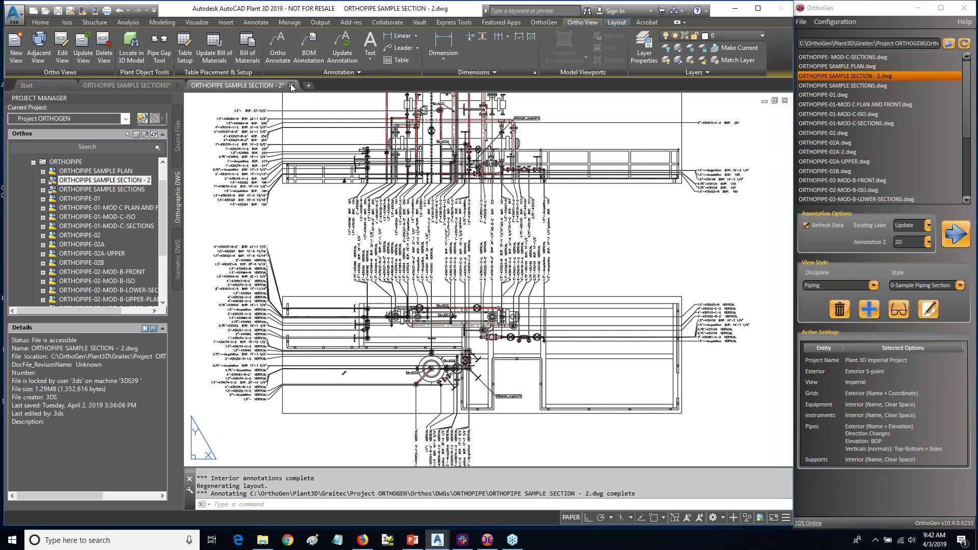
{"action": "left_click", "coordinate": [291, 86]}
{"action": "left_click", "coordinate": [431, 291]}
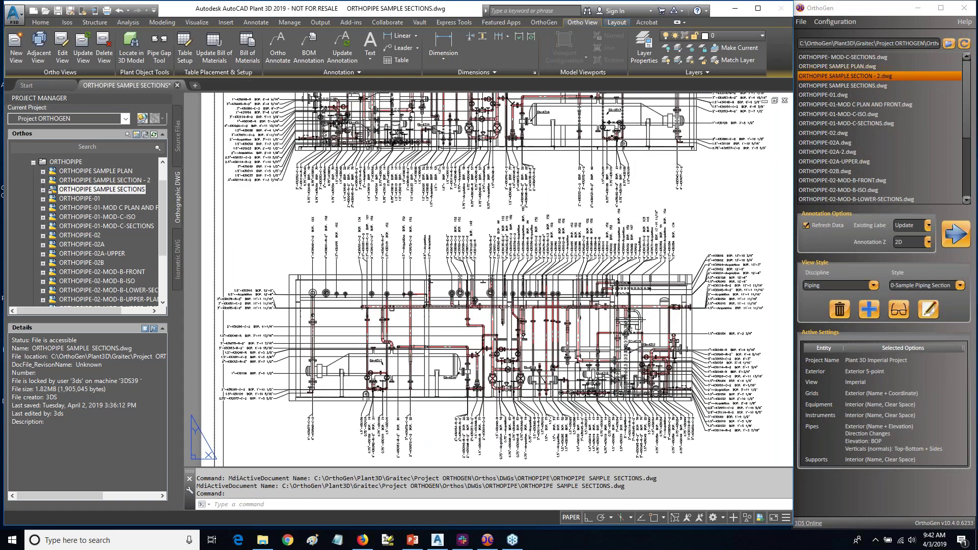
{"action": "left_click", "coordinate": [177, 85]}
{"action": "left_click", "coordinate": [389, 297]}
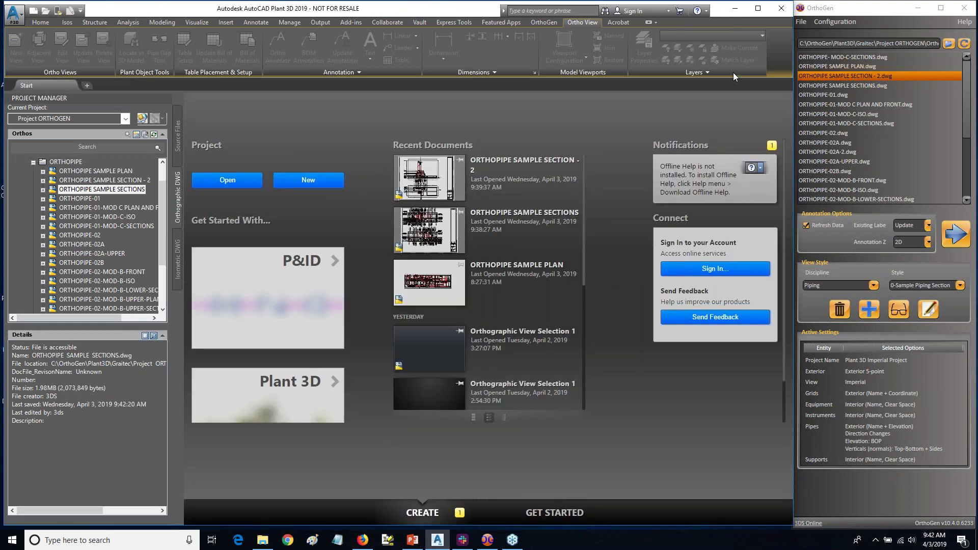
{"action": "right_click", "coordinate": [89, 173]}
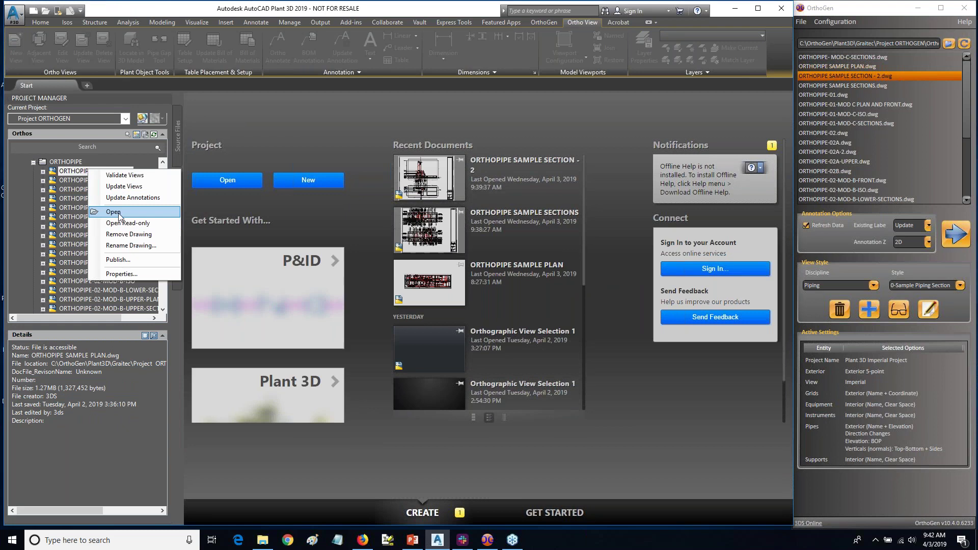
{"action": "left_click", "coordinate": [119, 212]}
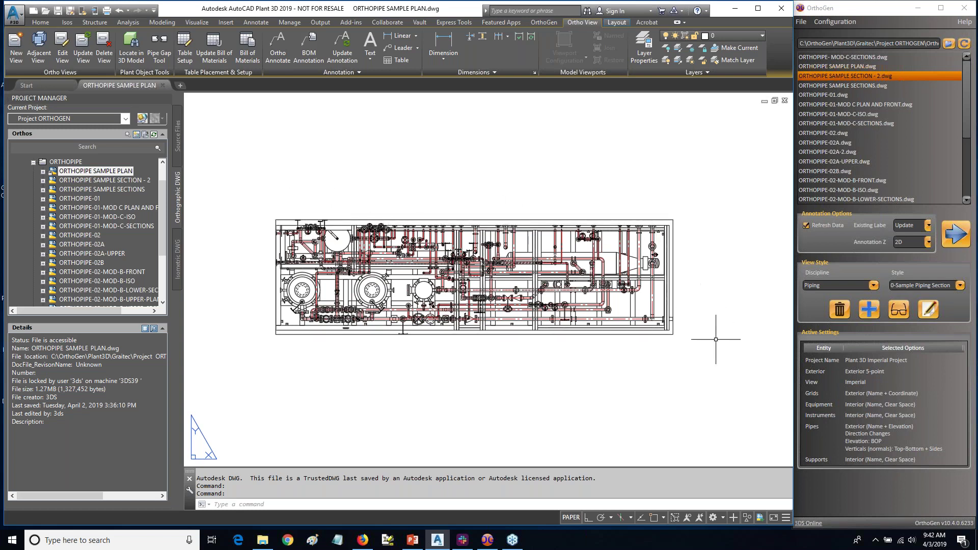
Switch the exterior labels of the 0-Sample Piping Section style to Composite Dimensions
{"action": "left_click", "coordinate": [814, 431]}
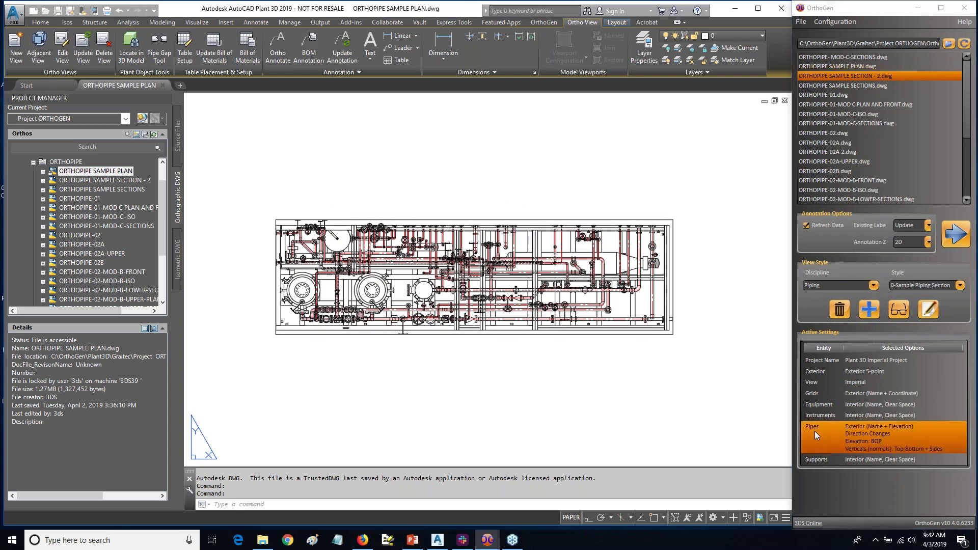
{"action": "double_click", "coordinate": [814, 431]}
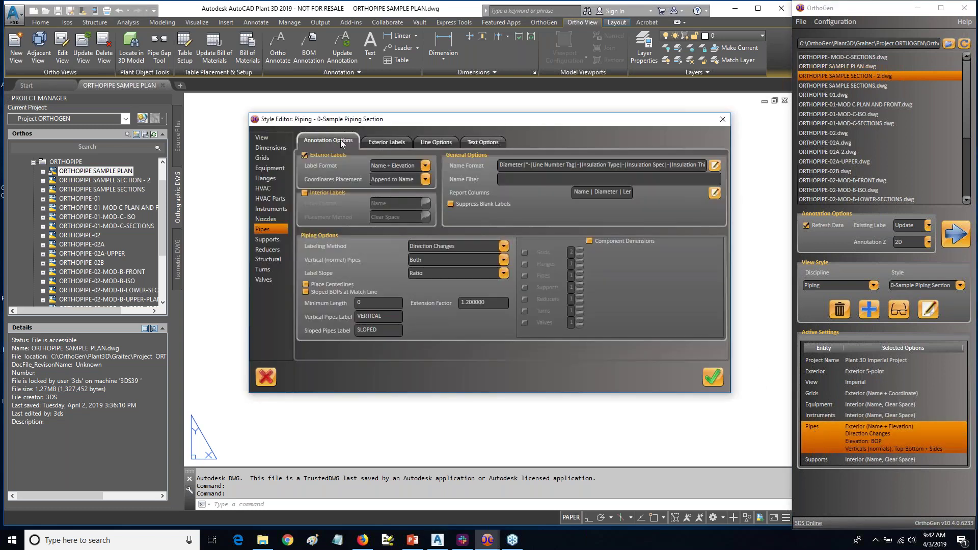
{"action": "left_click", "coordinate": [272, 147]}
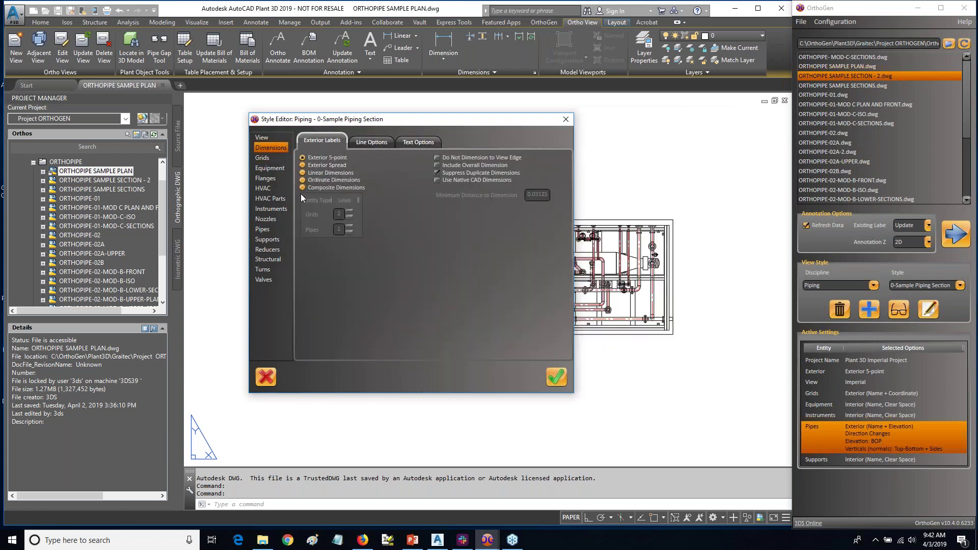
{"action": "left_click", "coordinate": [302, 187]}
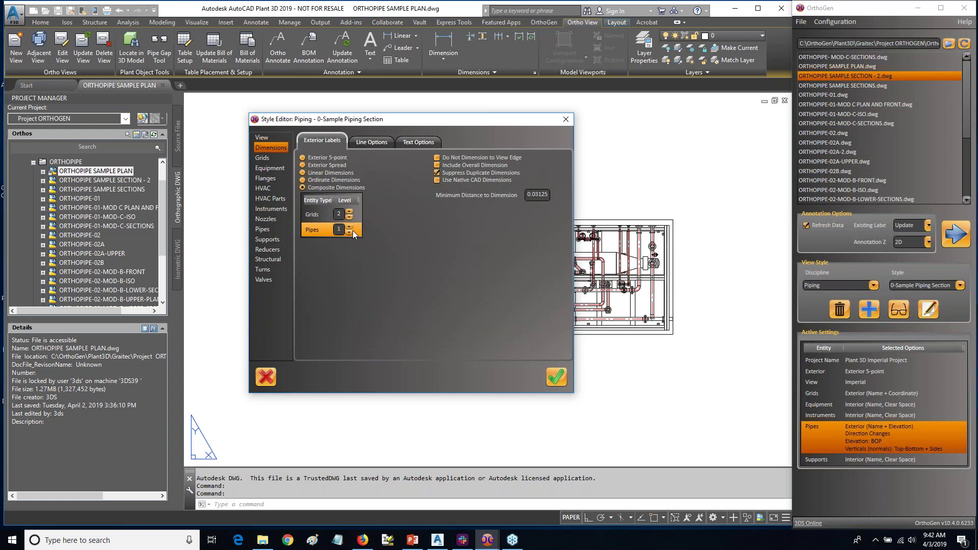
Turn on exterior labels for equipment, set equipment to dimension level 2 with the grids one level higher, and accept the style
{"action": "left_click", "coordinate": [272, 168]}
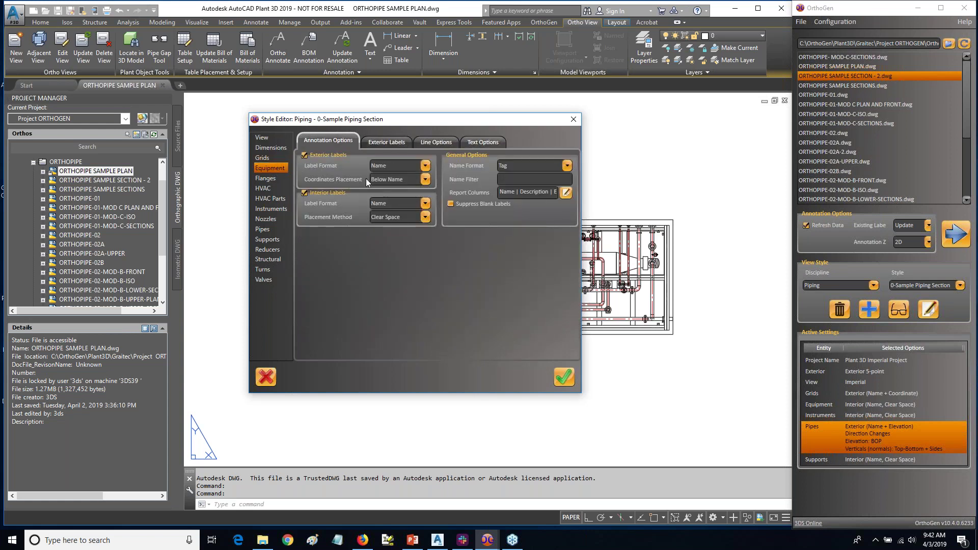
{"action": "left_click", "coordinate": [390, 142]}
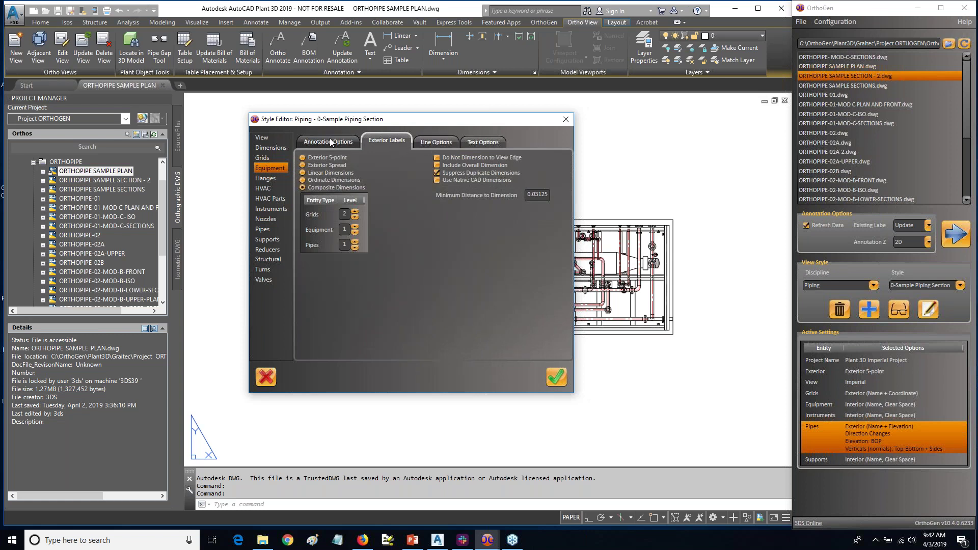
{"action": "left_click", "coordinate": [265, 147]}
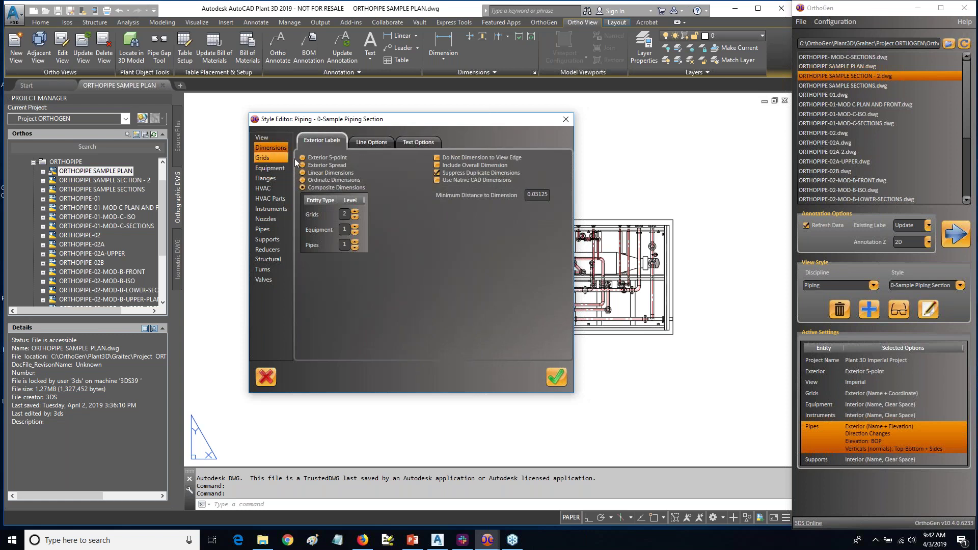
{"action": "left_click", "coordinate": [356, 228]}
{"action": "left_click", "coordinate": [355, 211]}
{"action": "left_click", "coordinate": [557, 377]}
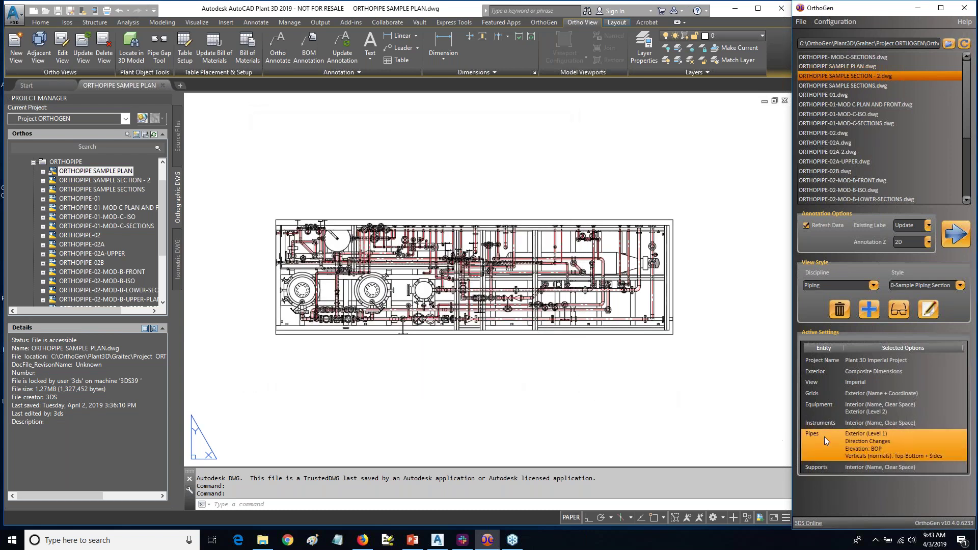
Check the pipes' annotation options without changing them, and annotate ORTHOPIPE SAMPLE SECTION - 2 with the 0-Sample Piping Section style
{"action": "double_click", "coordinate": [845, 442]}
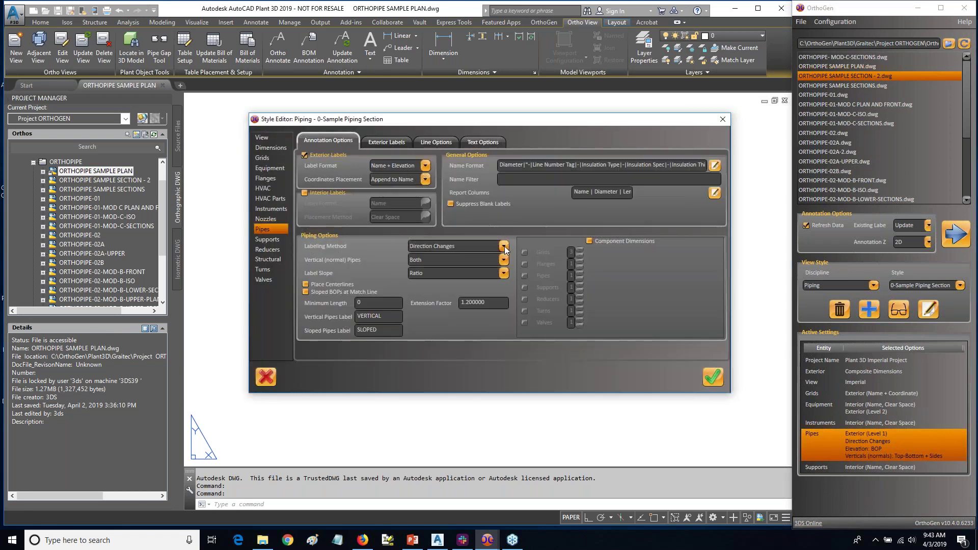
{"action": "left_click", "coordinate": [724, 119]}
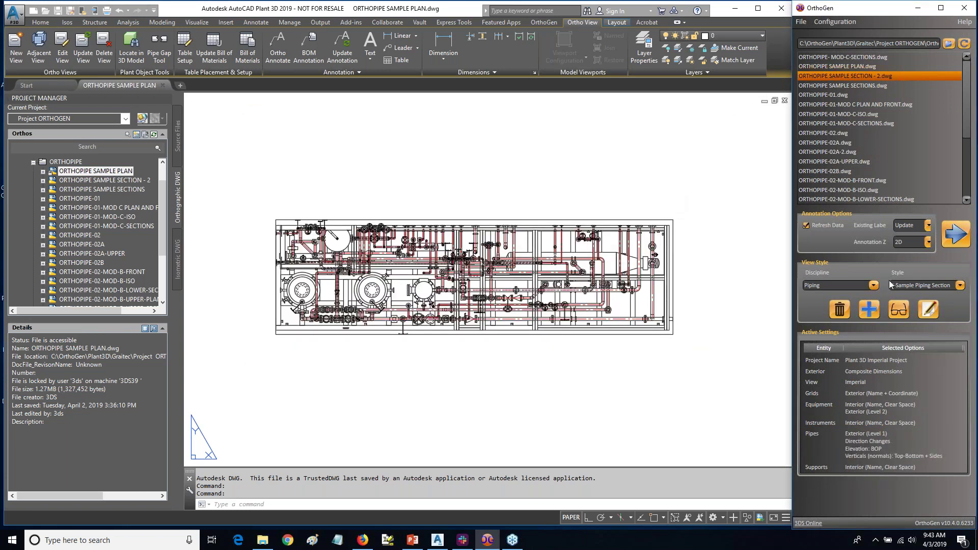
{"action": "left_click", "coordinate": [957, 235]}
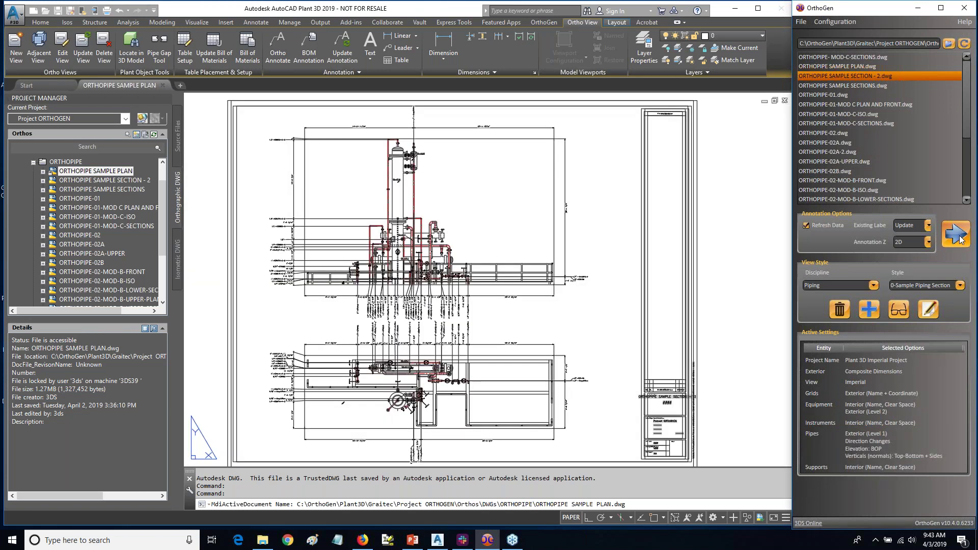
Annotate ORTHOPIPE SAMPLE PLAN with the Ordinate Piping style, and switch its view style to 0-Sample Piping Plan
{"action": "left_click", "coordinate": [835, 66]}
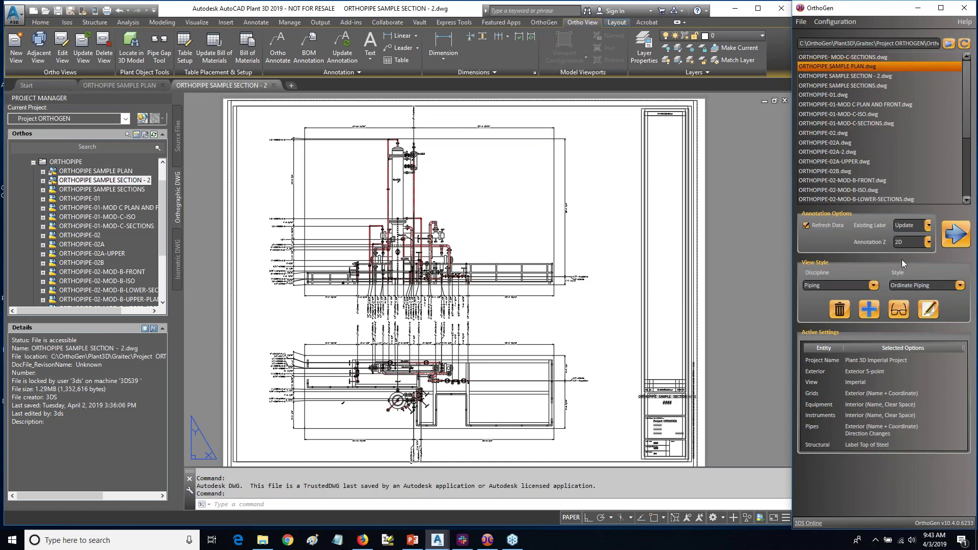
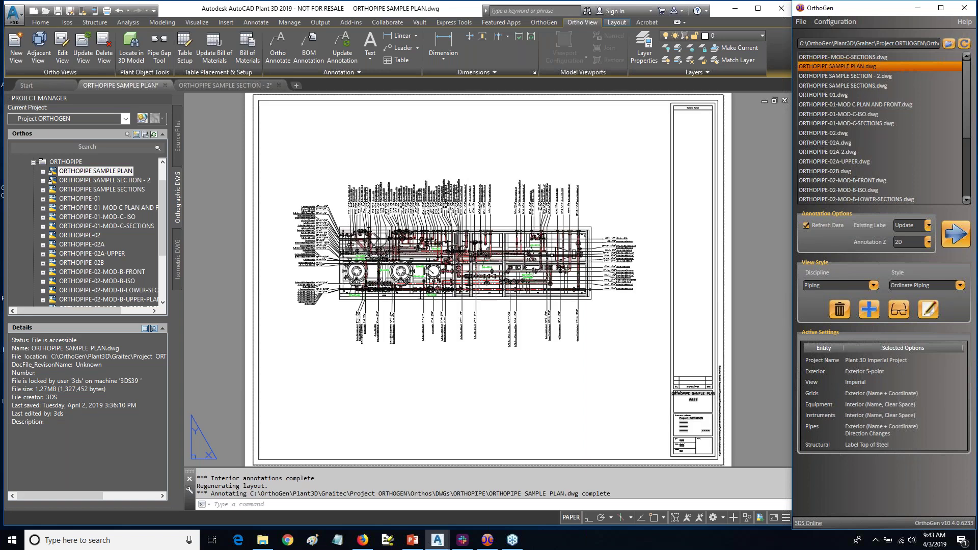
{"action": "left_click", "coordinate": [960, 286]}
{"action": "scroll", "coordinate": [910, 332], "scroll_direction": "up", "scroll_amount": 5}
{"action": "scroll", "coordinate": [908, 319], "scroll_direction": "up", "scroll_amount": 1}
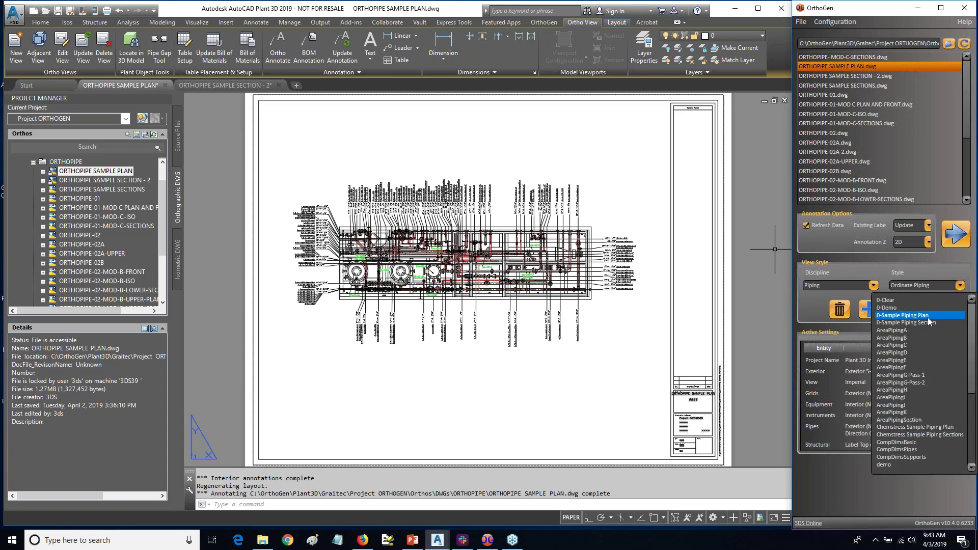
{"action": "left_click", "coordinate": [919, 318]}
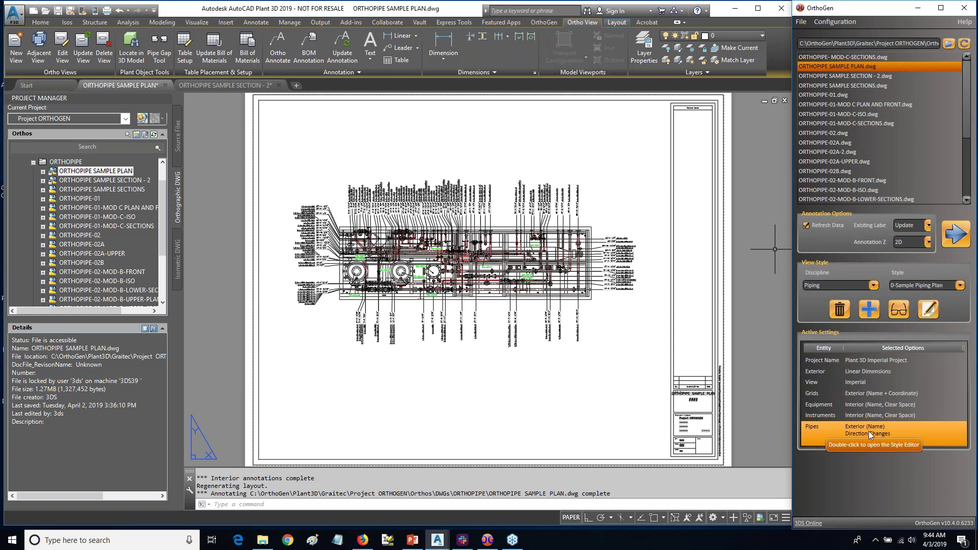
Set the 0-Sample Piping Plan style to Composite Dimensions and turn on exterior labels for equipment, checking the resulting dimension levels
{"action": "double_click", "coordinate": [851, 430]}
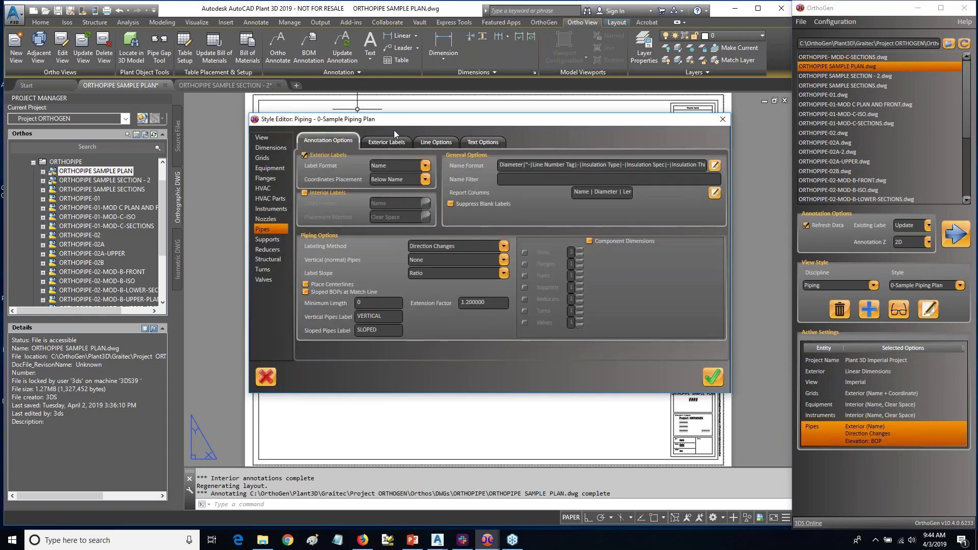
{"action": "left_click", "coordinate": [387, 141]}
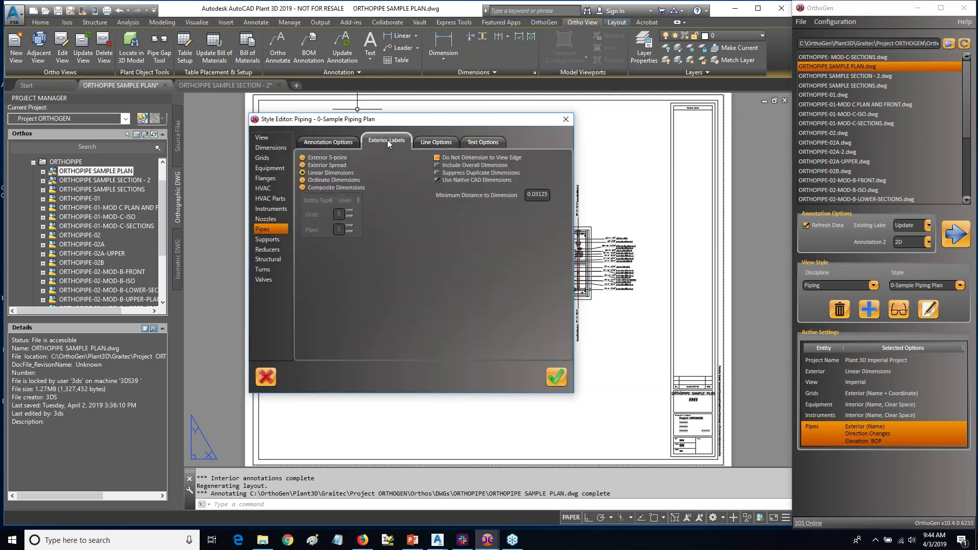
{"action": "left_click", "coordinate": [303, 188]}
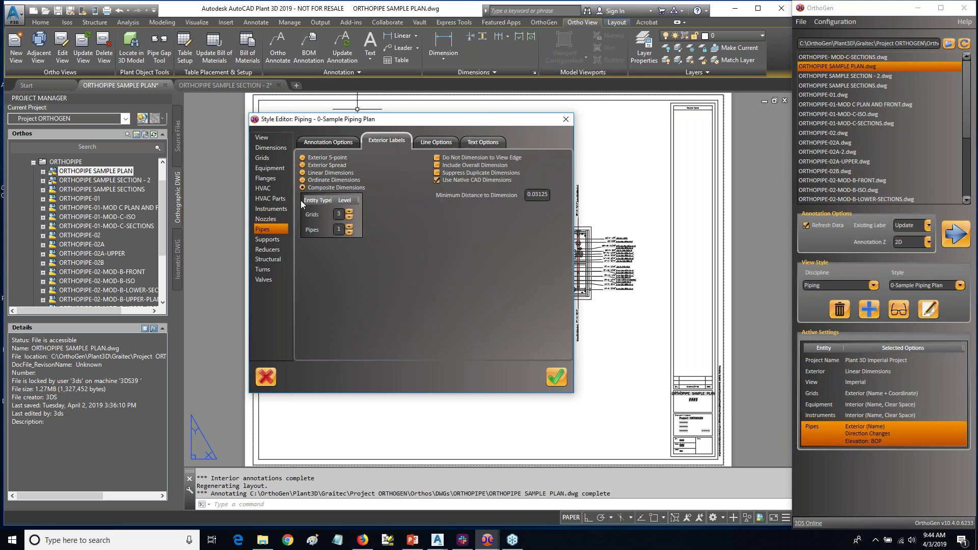
{"action": "left_click", "coordinate": [270, 169]}
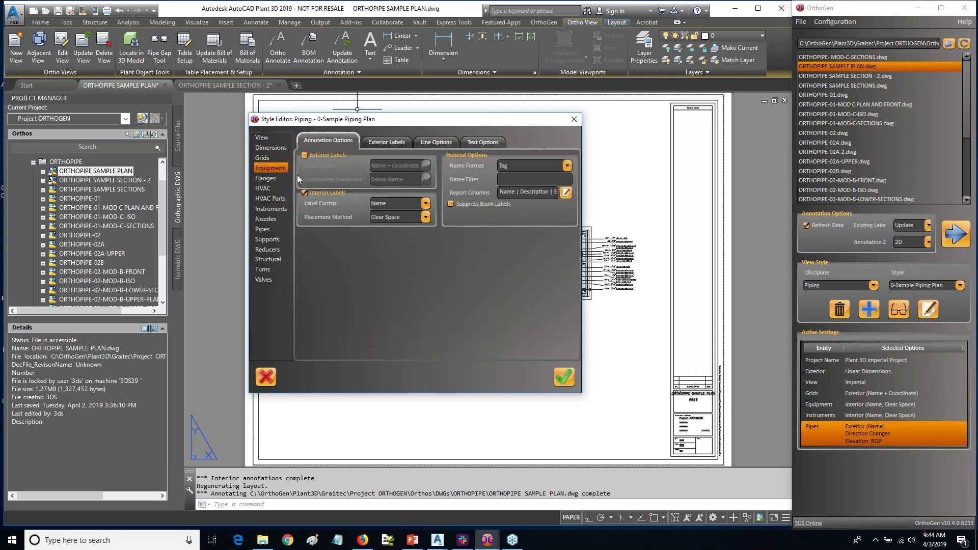
{"action": "left_click", "coordinate": [315, 155]}
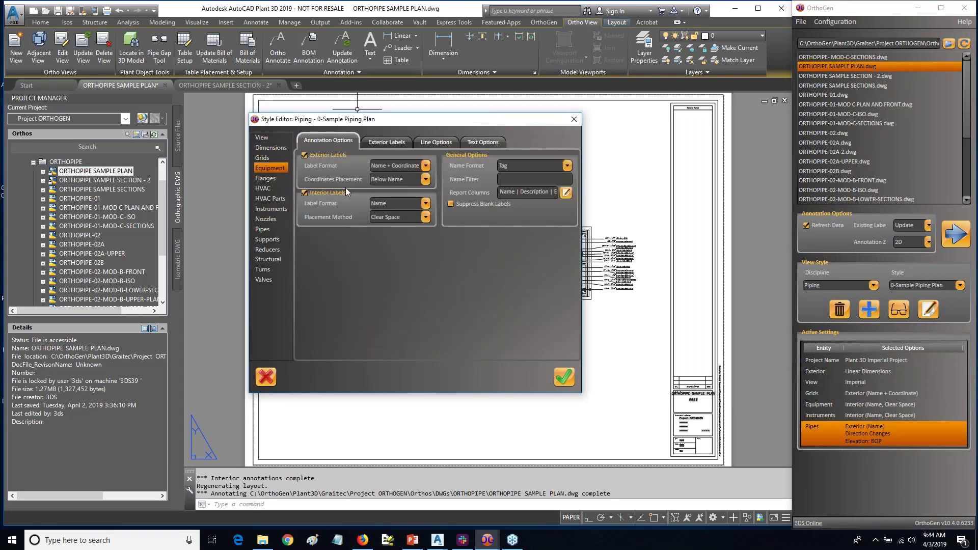
{"action": "left_click", "coordinate": [277, 148]}
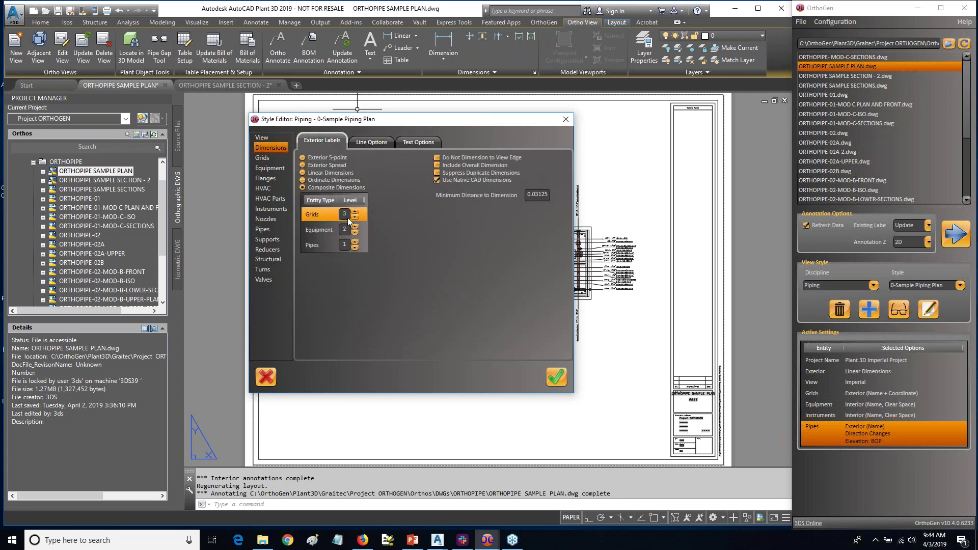
Accept the plan style changes, annotate ORTHOPIPE SAMPLE PLAN again, and inspect the composite dimensions along the plan's edges
{"action": "left_click", "coordinate": [564, 375]}
{"action": "left_click", "coordinate": [956, 234]}
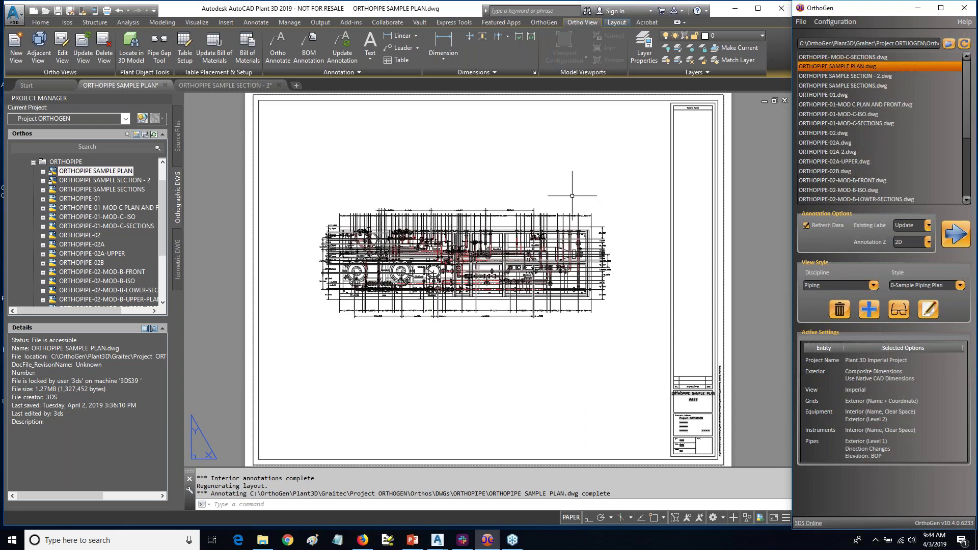
{"action": "scroll", "coordinate": [518, 222], "scroll_direction": "up", "scroll_amount": 7}
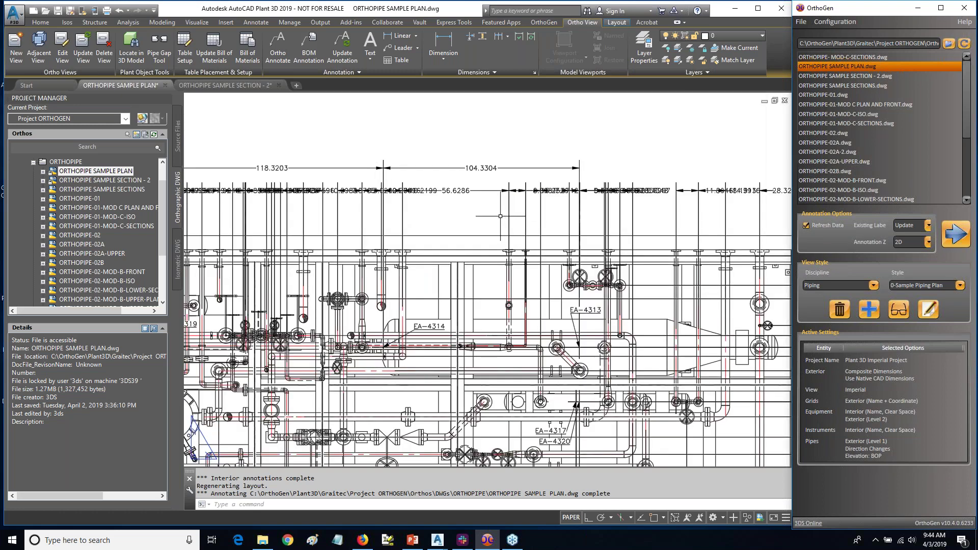
{"action": "middle_click_drag", "start_coordinate": [492, 220], "coordinate": [463, 216]}
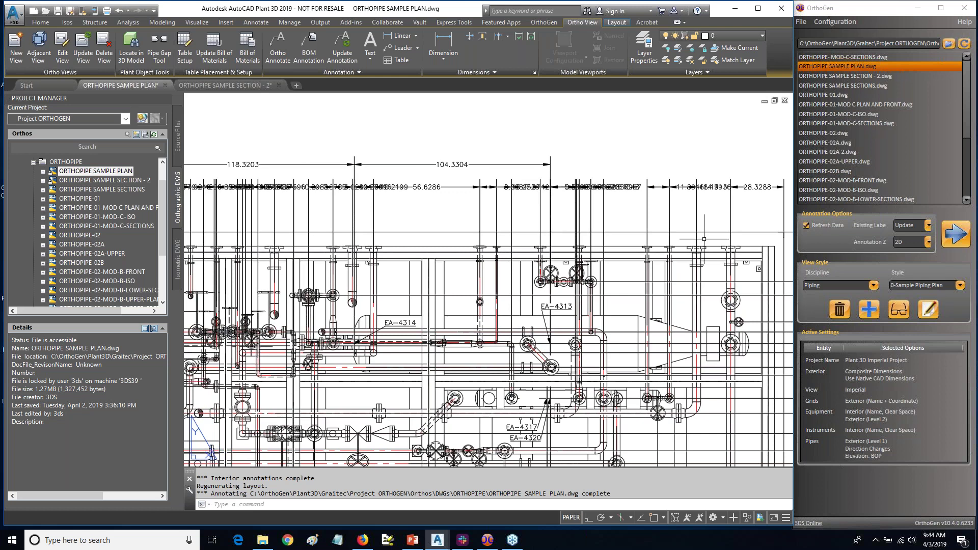
{"action": "middle_click_drag", "start_coordinate": [704, 239], "coordinate": [617, 248]}
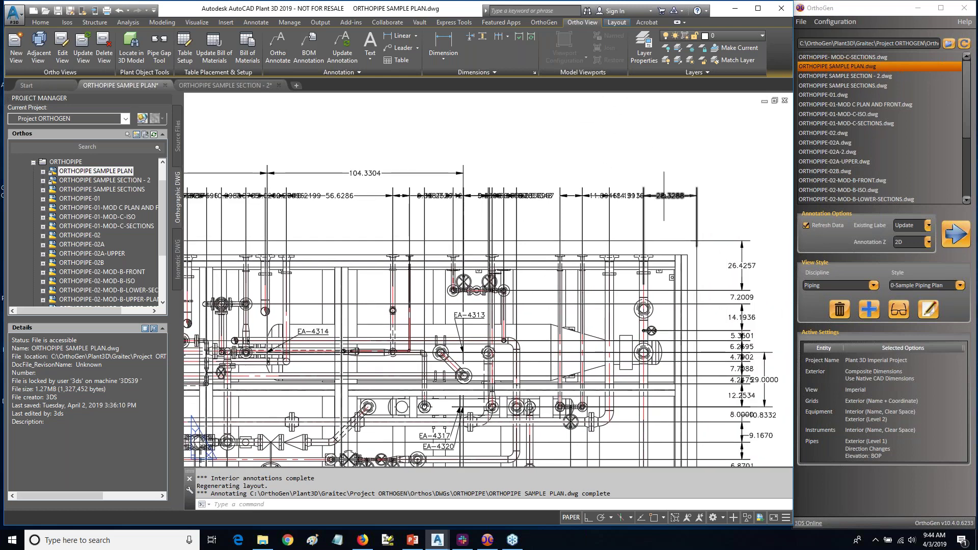
Move the 28.3288 dimension at the plan's upper right corner, together with its dimension line, above the 104.3304 dimension level
{"action": "left_click", "coordinate": [663, 195]}
{"action": "mouse_move", "coordinate": [670, 195]}
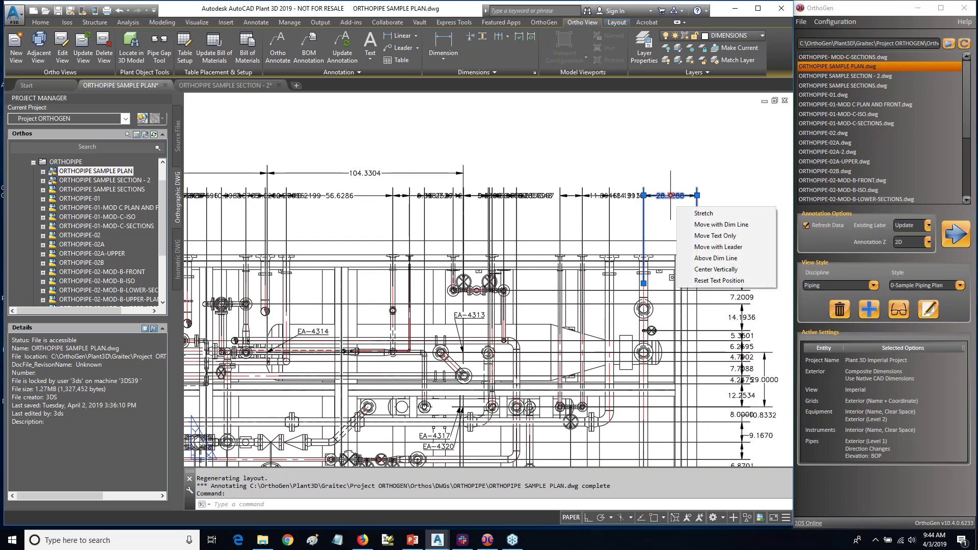
{"action": "left_click", "coordinate": [720, 225]}
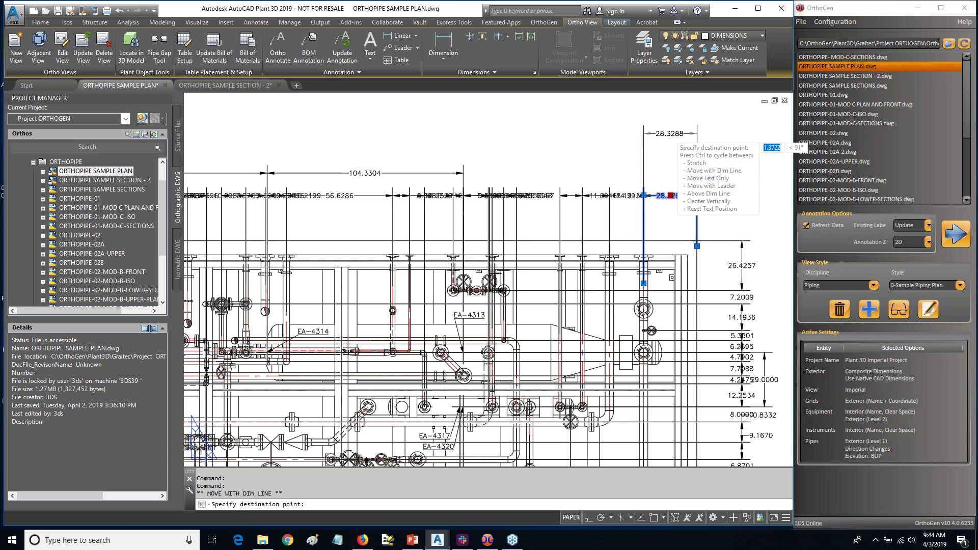
{"action": "left_click", "coordinate": [669, 134]}
{"action": "key", "text": "Escape"}
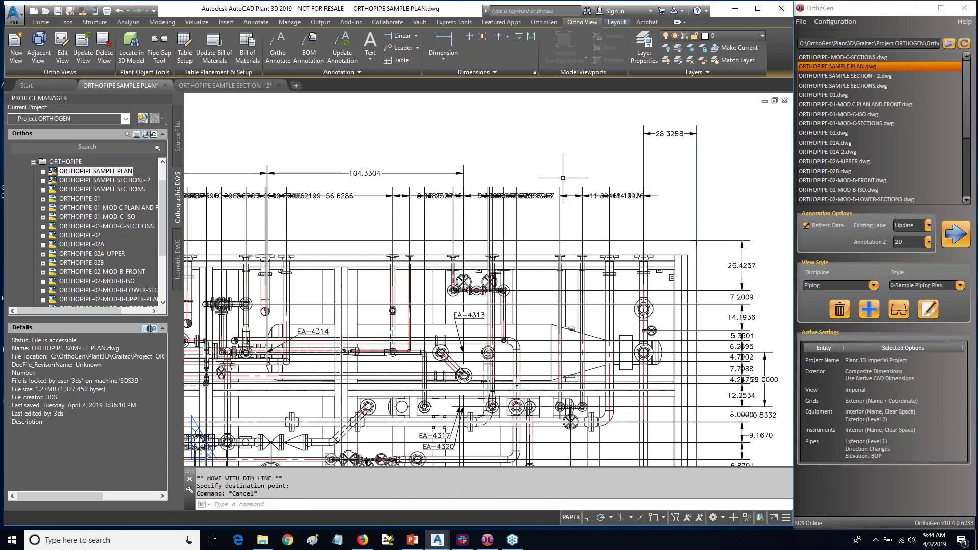
Examine the composite dimension strings along the full length of the piping plan, from its right end to its left end and back
{"action": "scroll", "coordinate": [557, 178], "scroll_direction": "down", "scroll_amount": 2}
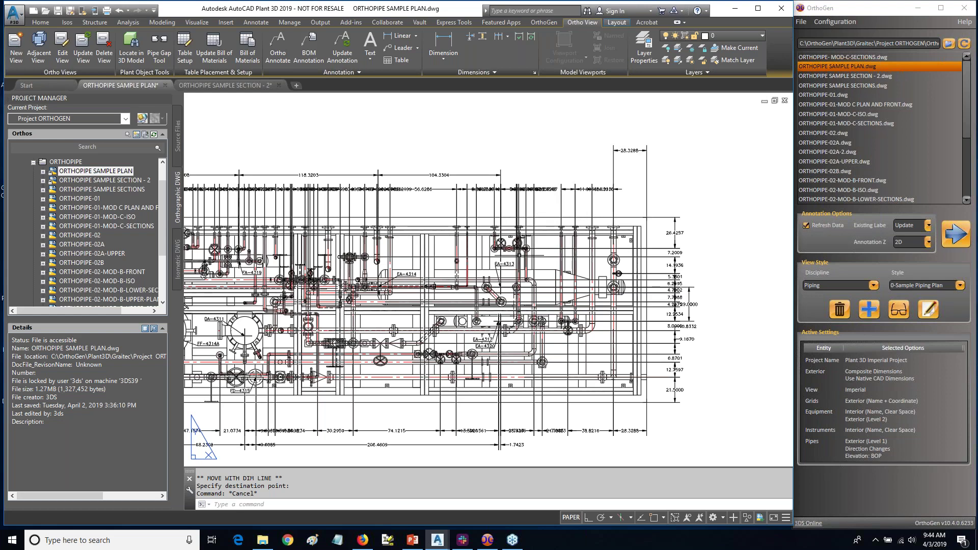
{"action": "mouse_move", "coordinate": [447, 202]}
{"action": "middle_mouse_down"}
{"action": "mouse_move", "coordinate": [622, 190]}
{"action": "mouse_move", "coordinate": [622, 181]}
{"action": "middle_mouse_up"}
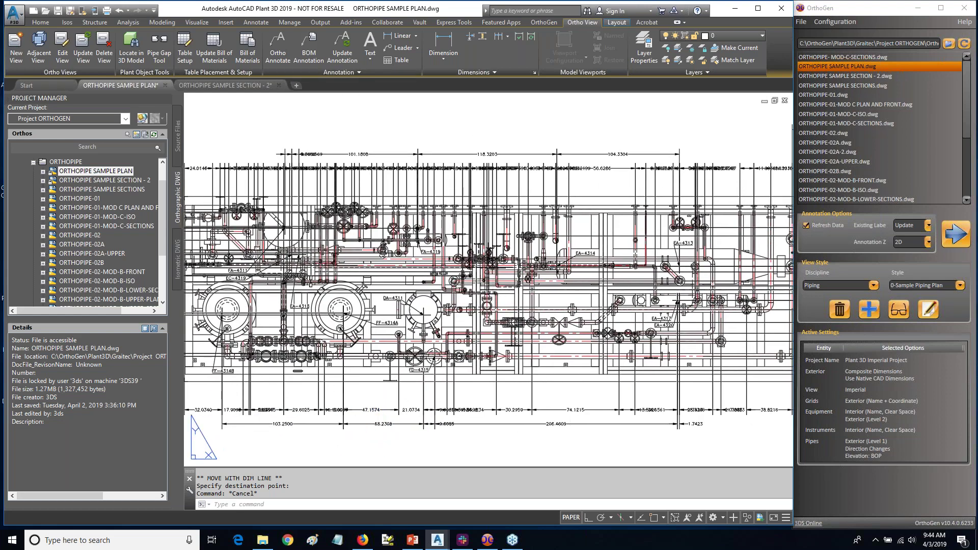
{"action": "middle_click_drag", "start_coordinate": [446, 231], "coordinate": [599, 238]}
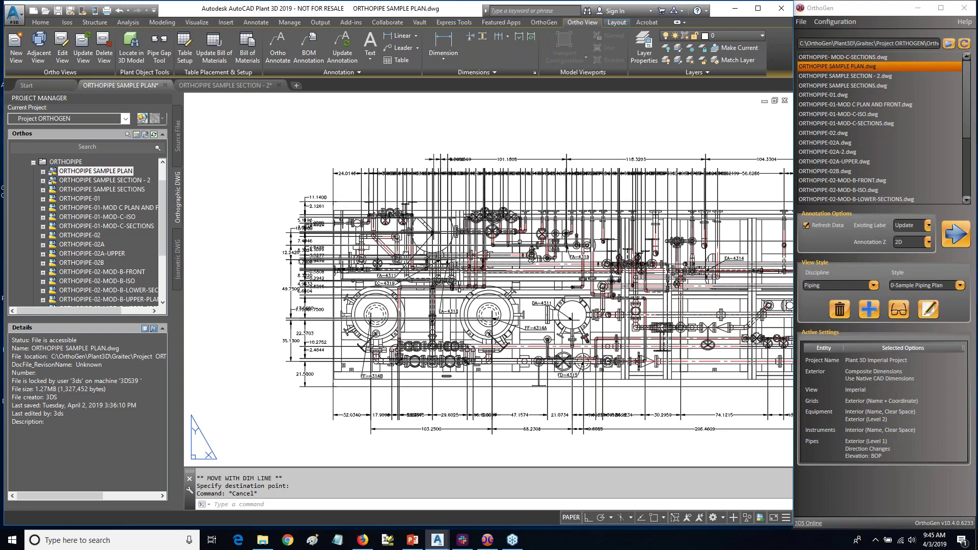
{"action": "middle_click_drag", "start_coordinate": [617, 253], "coordinate": [471, 244]}
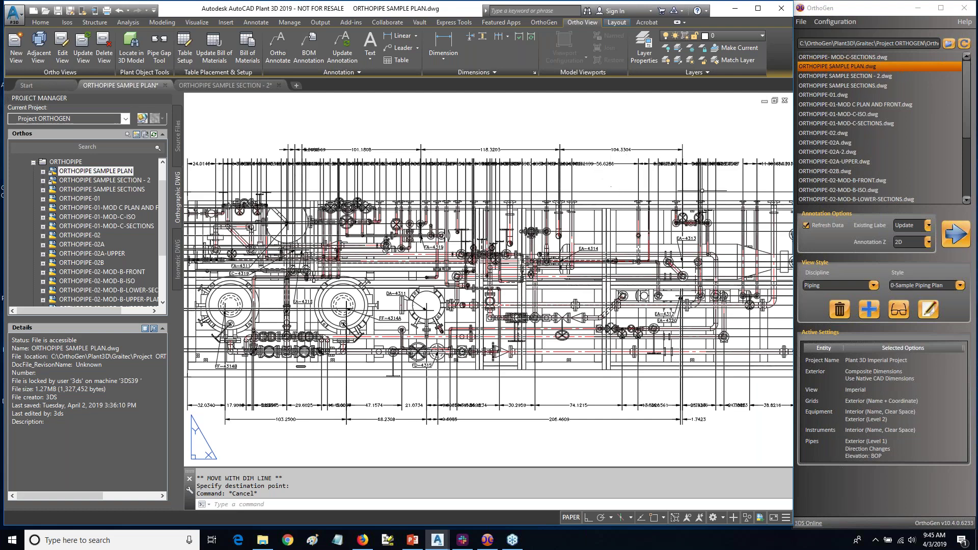
{"action": "middle_click_drag", "start_coordinate": [708, 193], "coordinate": [559, 188]}
{"action": "middle_click_drag", "start_coordinate": [440, 187], "coordinate": [537, 185]}
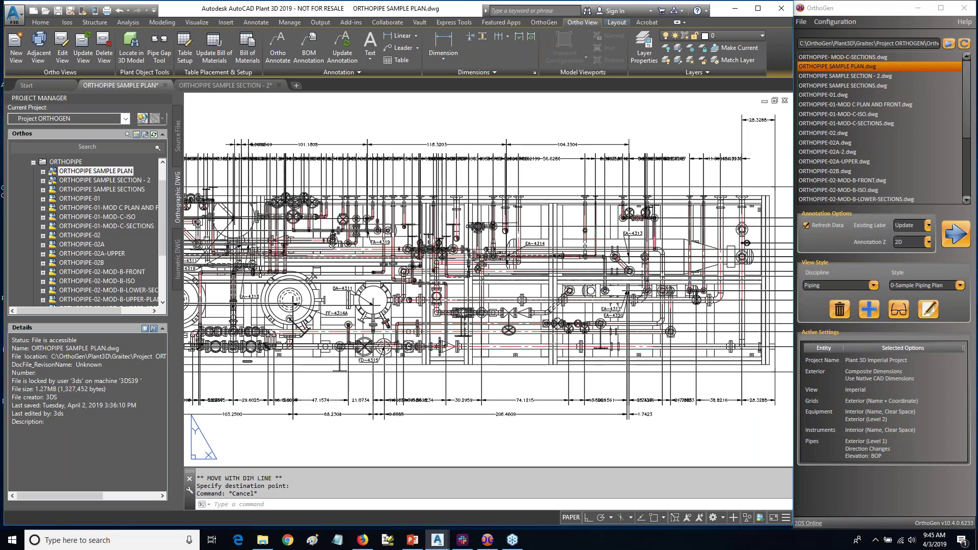
{"action": "mouse_move", "coordinate": [675, 248]}
{"action": "middle_mouse_down"}
{"action": "mouse_move", "coordinate": [652, 250]}
{"action": "mouse_move", "coordinate": [725, 251]}
{"action": "mouse_move", "coordinate": [705, 243]}
{"action": "middle_mouse_up"}
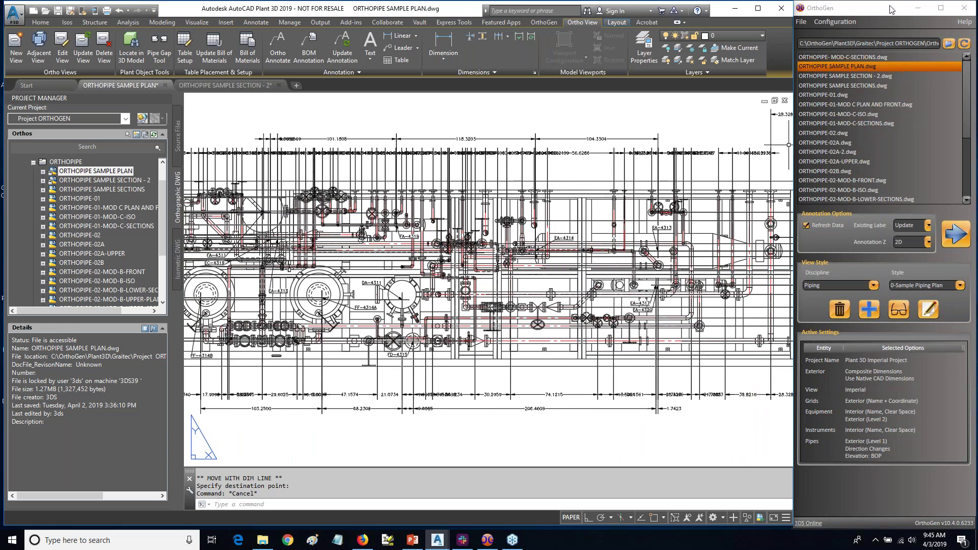
Open the OrthoGen User's Guide in Adobe Acrobat and review its Contents and What's New in OrthoGen sections
{"action": "left_click", "coordinate": [963, 22]}
{"action": "left_click", "coordinate": [941, 36]}
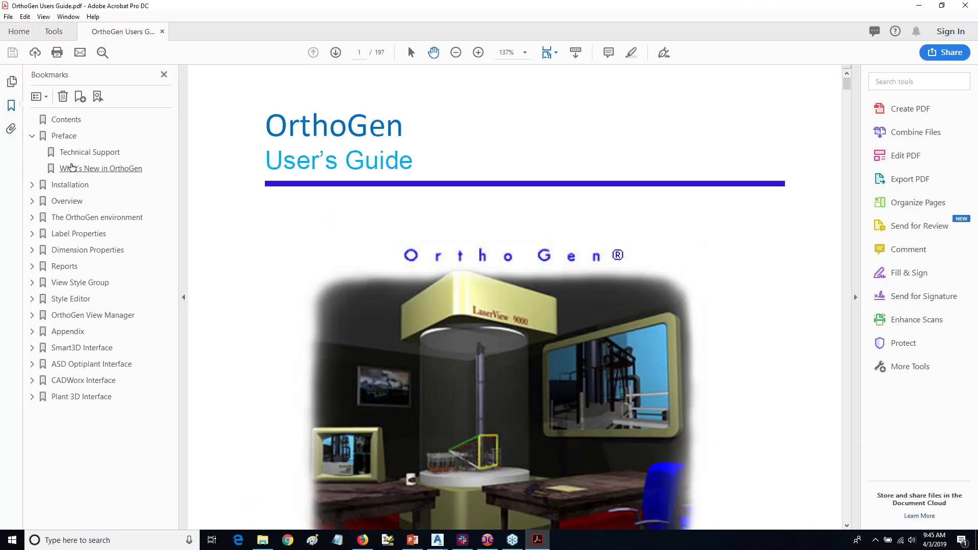
{"action": "left_click", "coordinate": [66, 120]}
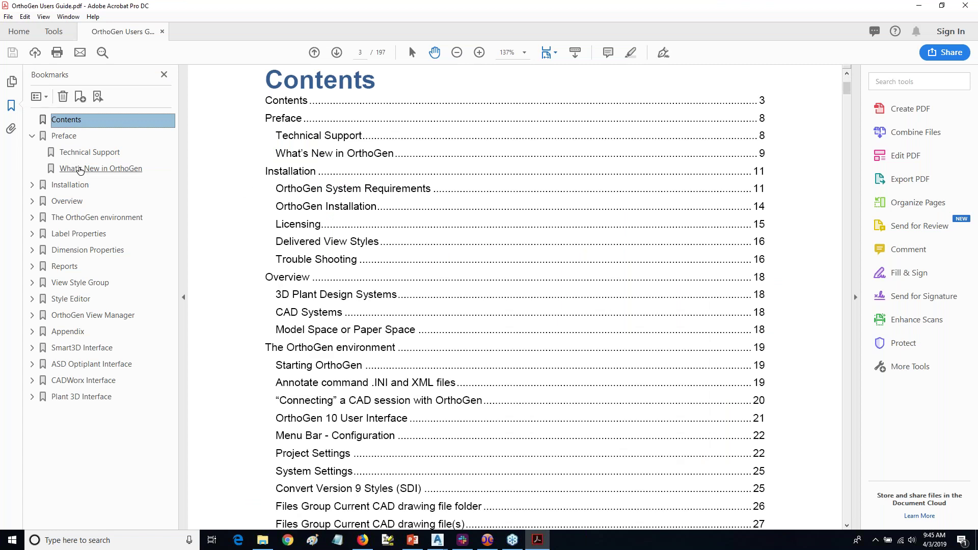
{"action": "left_click", "coordinate": [81, 171]}
{"action": "scroll", "coordinate": [421, 296], "scroll_direction": "down", "scroll_amount": 3}
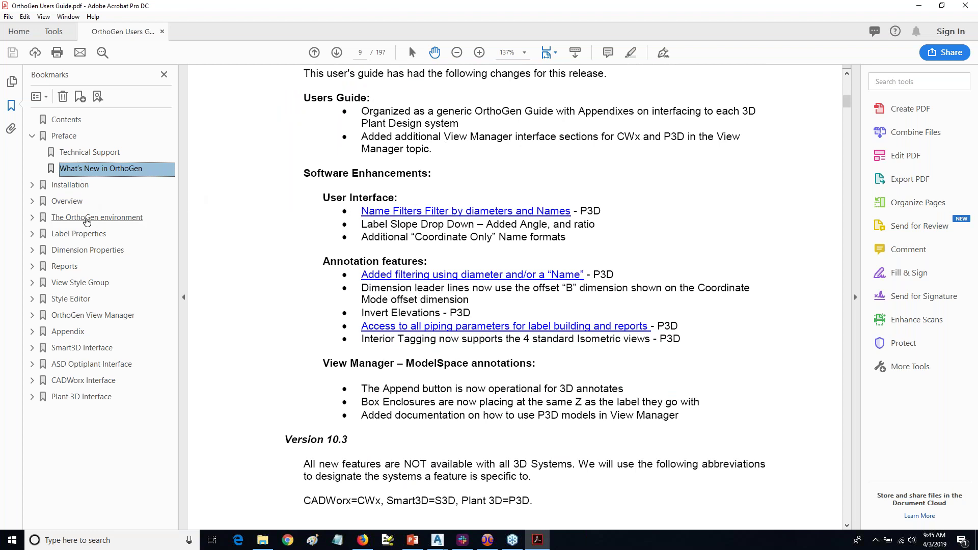
Look through the guide's Overview, The OrthoGen environment, OrthoGen View Manager, Dimension Properties and Label Properties chapters
{"action": "left_click", "coordinate": [68, 202]}
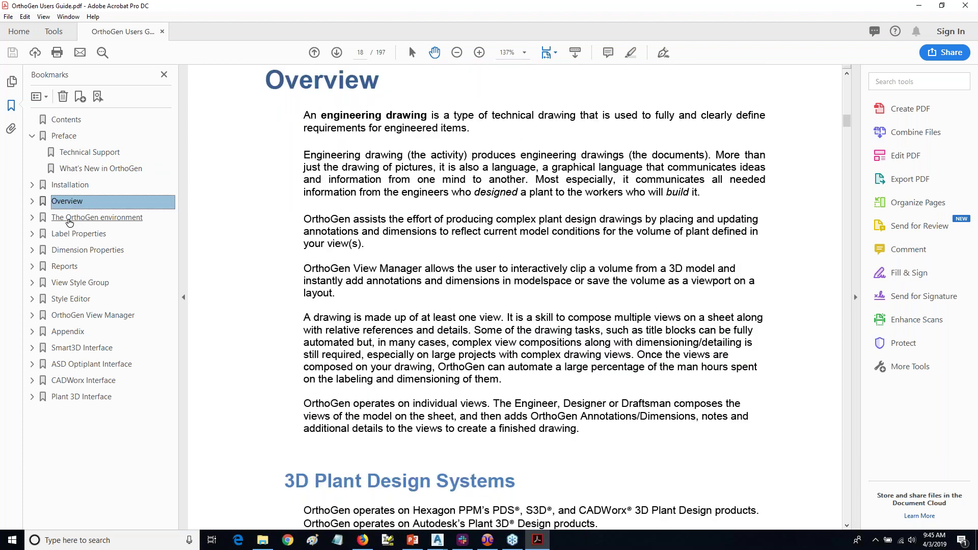
{"action": "left_click", "coordinate": [69, 219]}
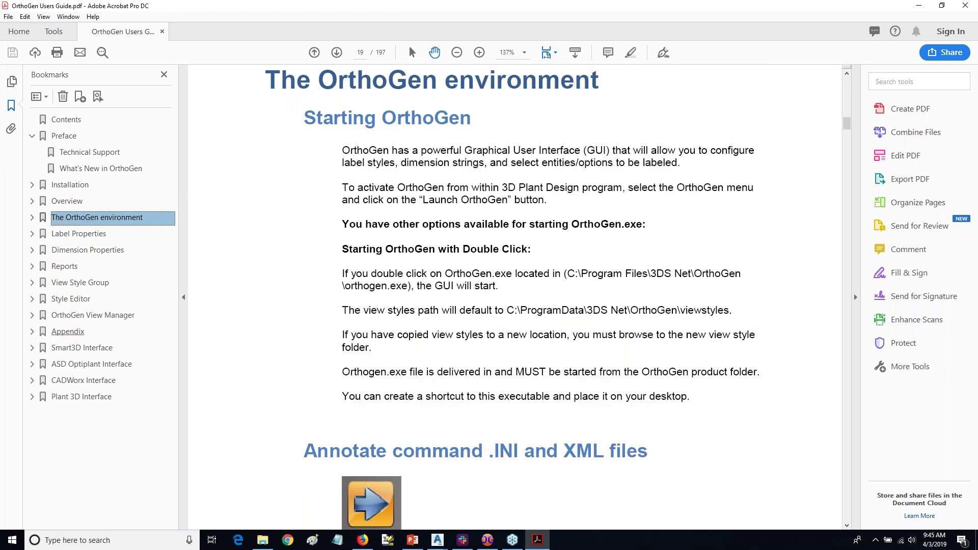
{"action": "left_click", "coordinate": [64, 315]}
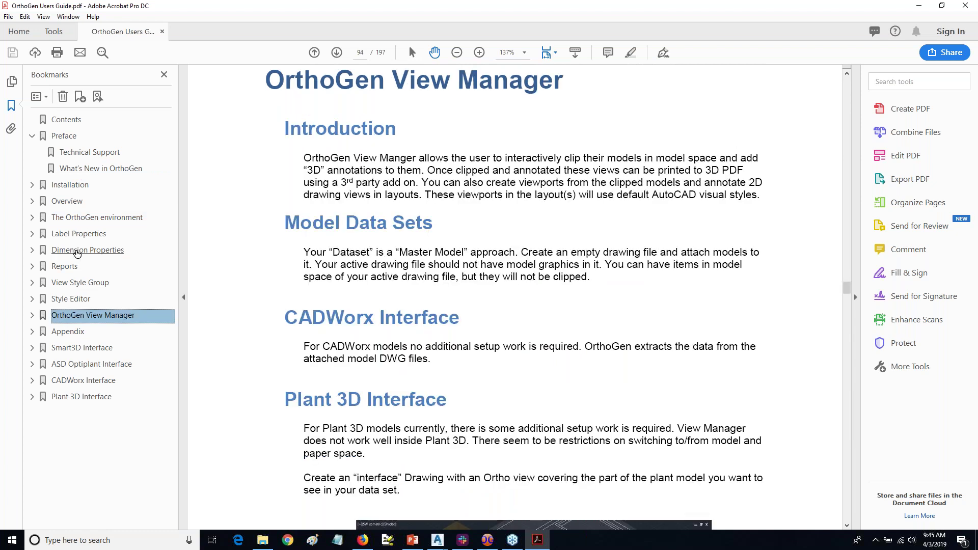
{"action": "left_click", "coordinate": [77, 251]}
{"action": "left_click", "coordinate": [79, 234]}
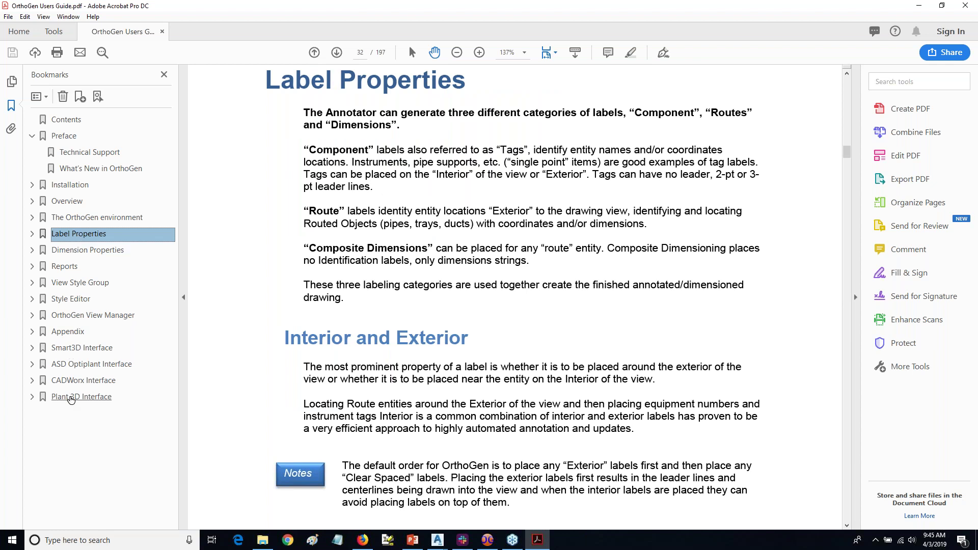
Expand the guide's Plant 3D Interface chapter and read its Introduction, Project Settings, and Model and Entities sections
{"action": "left_click", "coordinate": [32, 396]}
{"action": "left_click", "coordinate": [68, 398]}
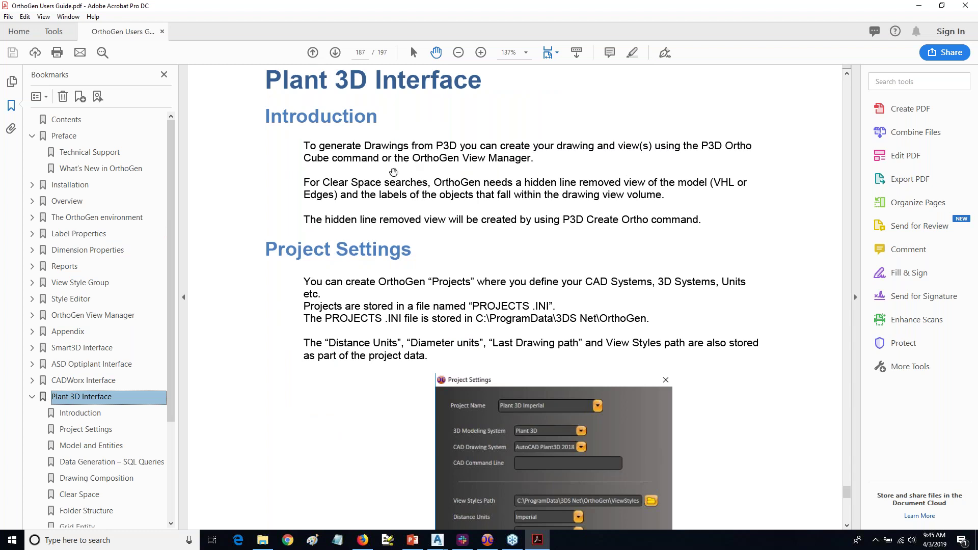
{"action": "scroll", "coordinate": [379, 214], "scroll_direction": "down", "scroll_amount": 3}
{"action": "scroll", "coordinate": [379, 214], "scroll_direction": "down", "scroll_amount": 12}
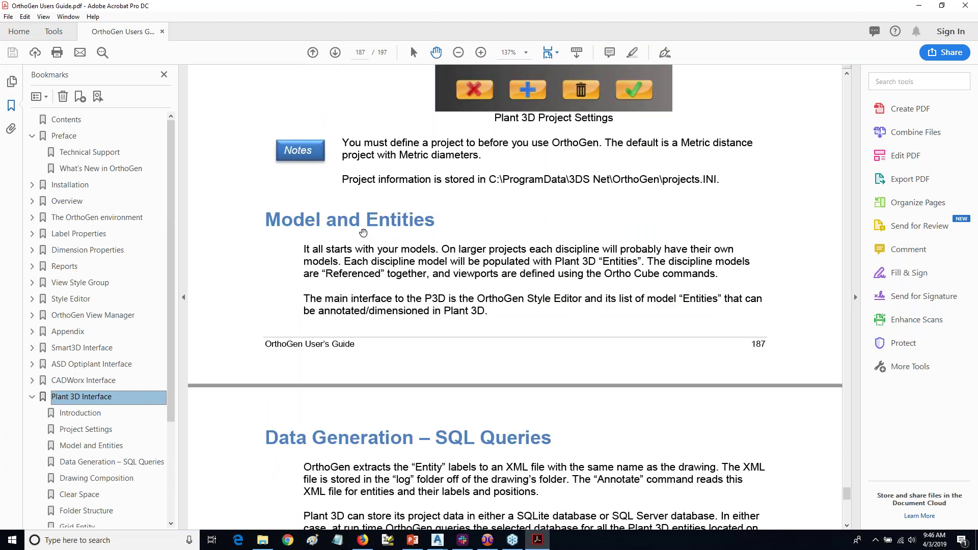
{"action": "scroll", "coordinate": [362, 237], "scroll_direction": "up", "scroll_amount": 3}
{"action": "scroll", "coordinate": [362, 238], "scroll_direction": "up", "scroll_amount": 4}
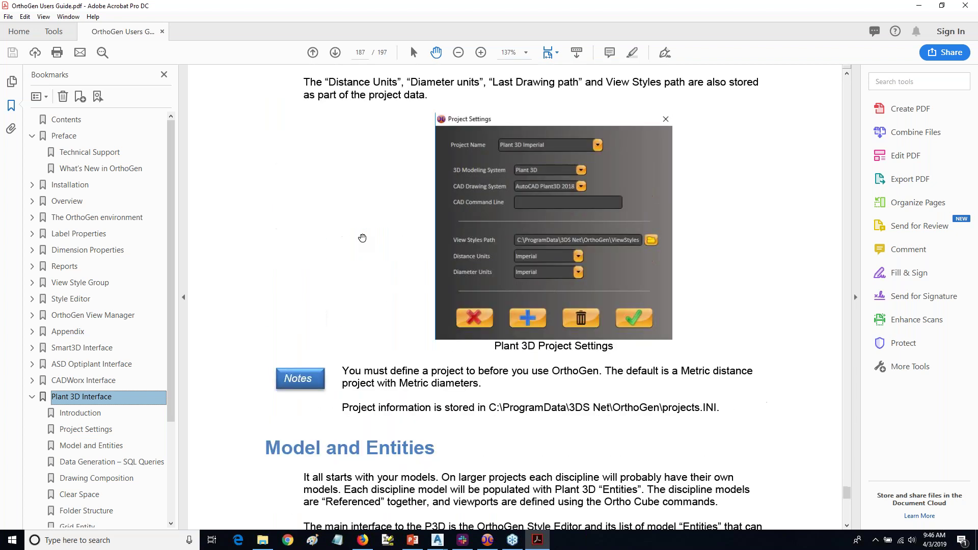
{"action": "scroll", "coordinate": [362, 244], "scroll_direction": "down", "scroll_amount": 9}
{"action": "scroll", "coordinate": [362, 255], "scroll_direction": "down", "scroll_amount": 1}
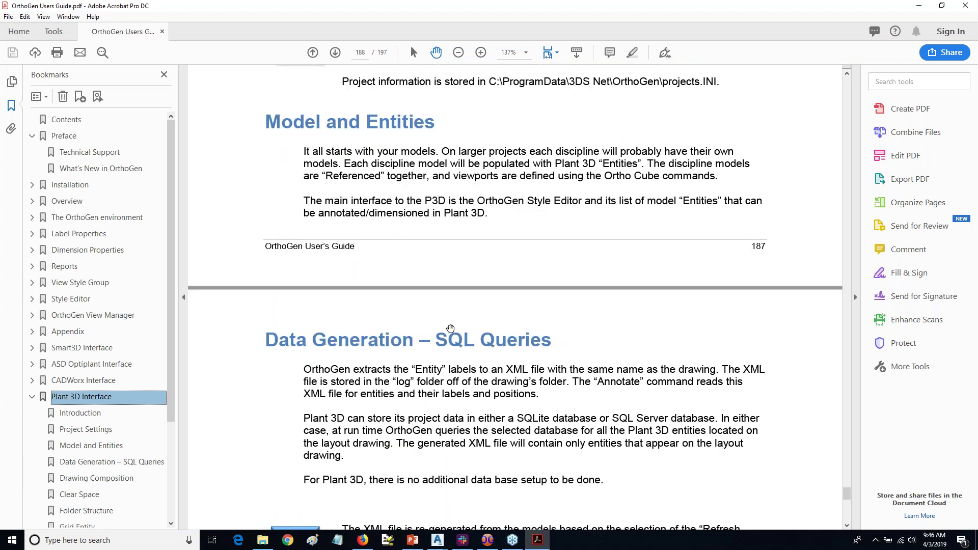
Read the Plant 3D Interface sections on SQL data generation, Drawing Composition, Clear Space and Folder Structure
{"action": "scroll", "coordinate": [450, 329], "scroll_direction": "down", "scroll_amount": 11}
{"action": "scroll", "coordinate": [450, 327], "scroll_direction": "down", "scroll_amount": 3}
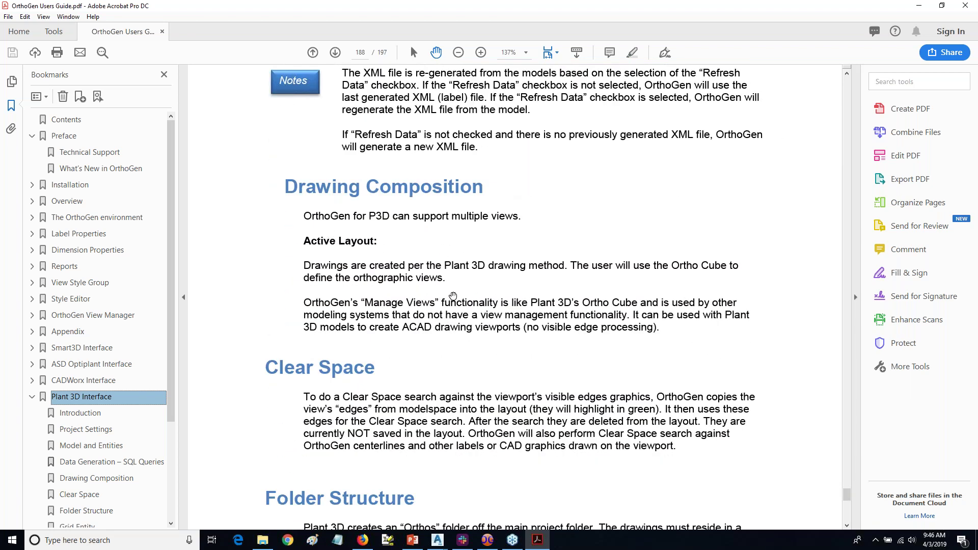
{"action": "scroll", "coordinate": [453, 295], "scroll_direction": "down", "scroll_amount": 5}
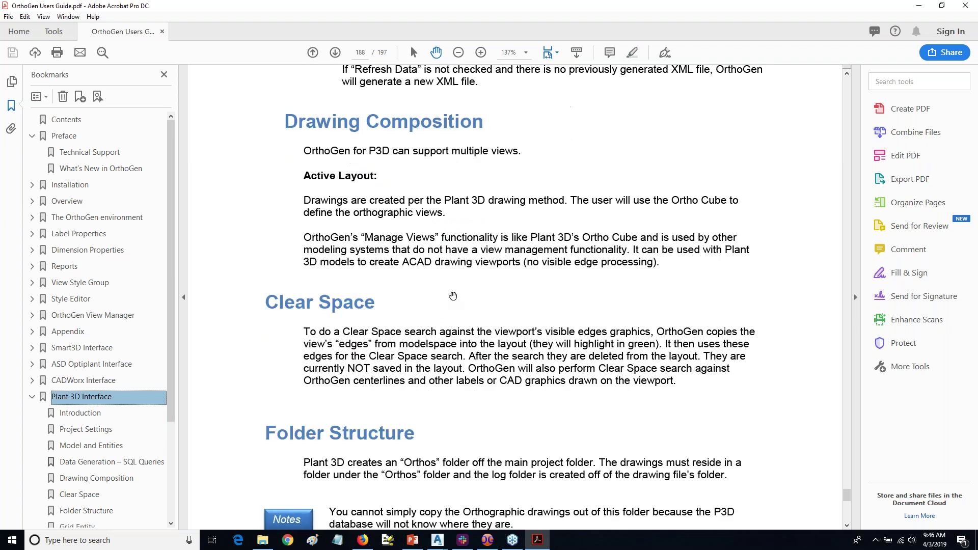
{"action": "scroll", "coordinate": [468, 305], "scroll_direction": "down", "scroll_amount": 3}
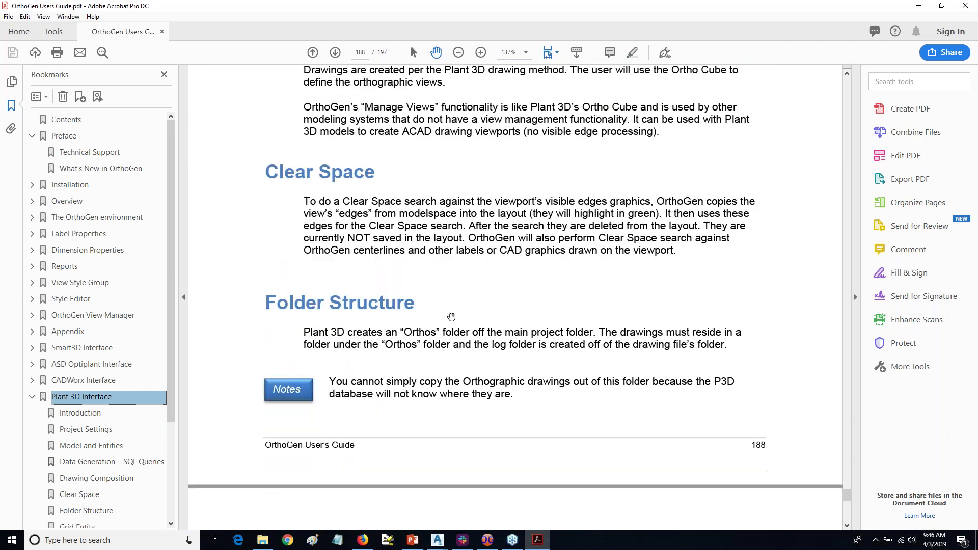
Review the Grid Entity section covering Plant 3D structure grids and Autodesk Architecture grids
{"action": "scroll", "coordinate": [531, 362], "scroll_direction": "down", "scroll_amount": 9}
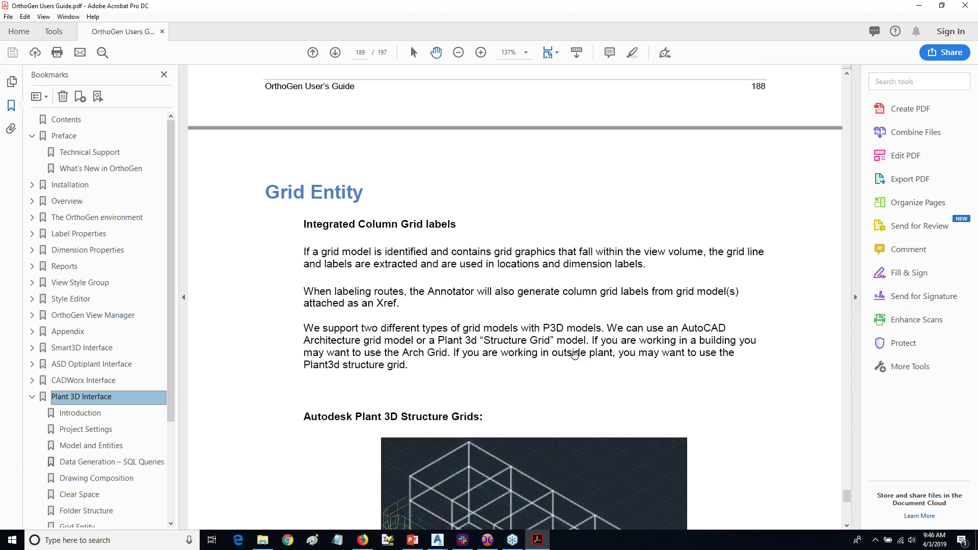
{"action": "scroll", "coordinate": [597, 339], "scroll_direction": "down", "scroll_amount": 12}
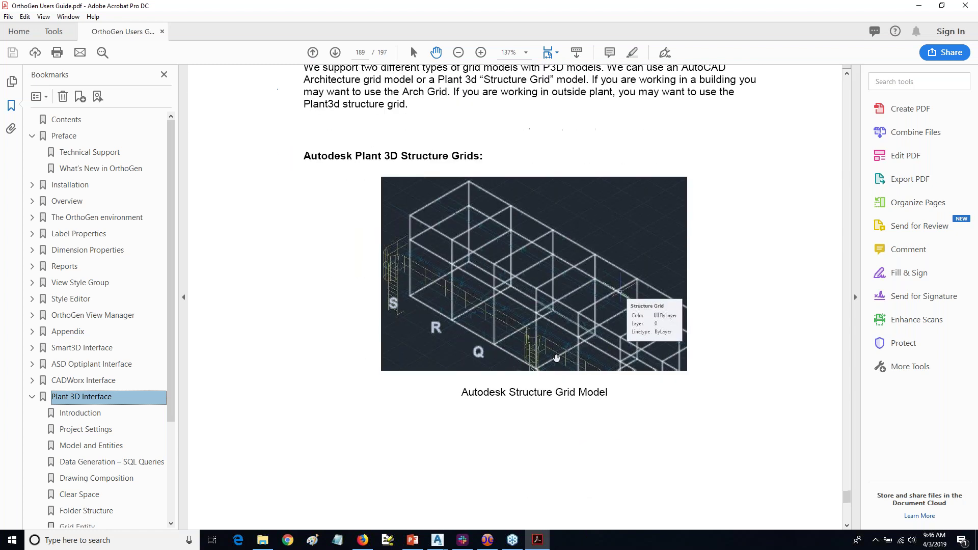
{"action": "scroll", "coordinate": [556, 358], "scroll_direction": "down", "scroll_amount": 12}
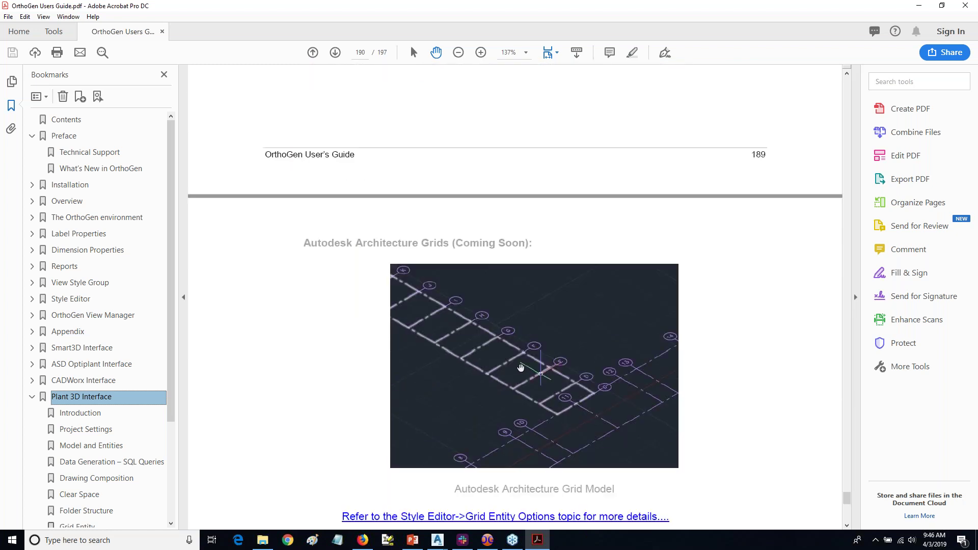
{"action": "scroll", "coordinate": [547, 374], "scroll_direction": "down", "scroll_amount": 4}
{"action": "scroll", "coordinate": [547, 374], "scroll_direction": "down", "scroll_amount": 20}
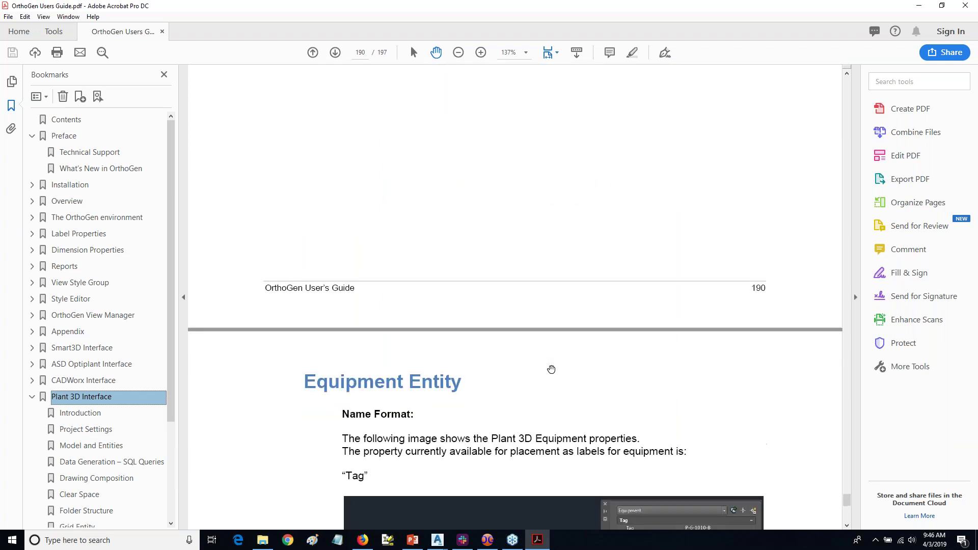
Read the Equipment Entity and Nozzle Entity sections on name formats, label properties and labeling rules
{"action": "scroll", "coordinate": [551, 369], "scroll_direction": "down", "scroll_amount": 4}
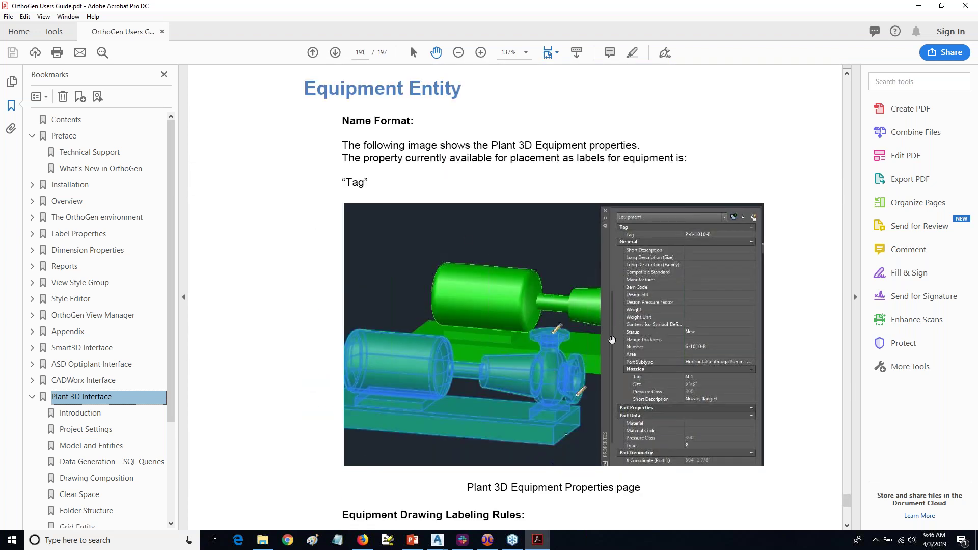
{"action": "scroll", "coordinate": [507, 396], "scroll_direction": "down", "scroll_amount": 2}
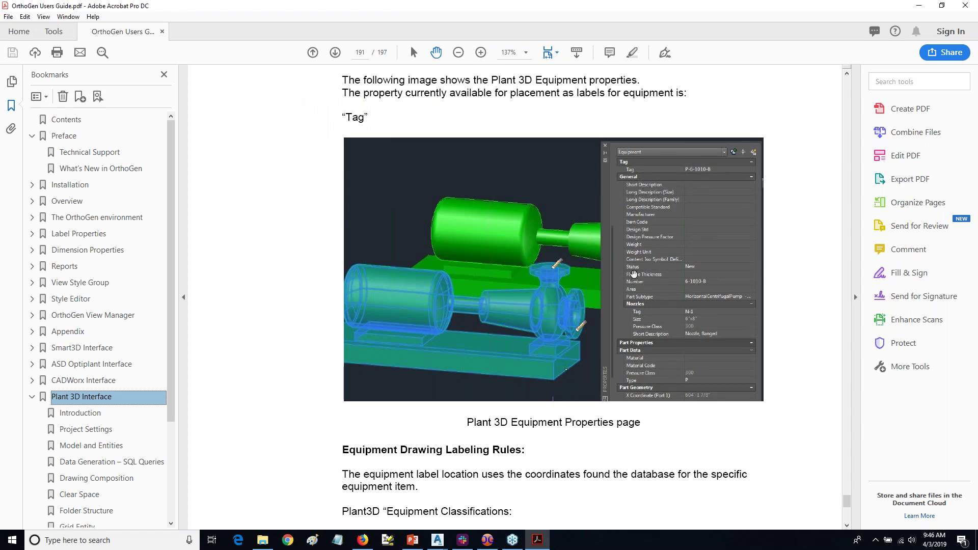
{"action": "scroll", "coordinate": [634, 274], "scroll_direction": "down", "scroll_amount": 8}
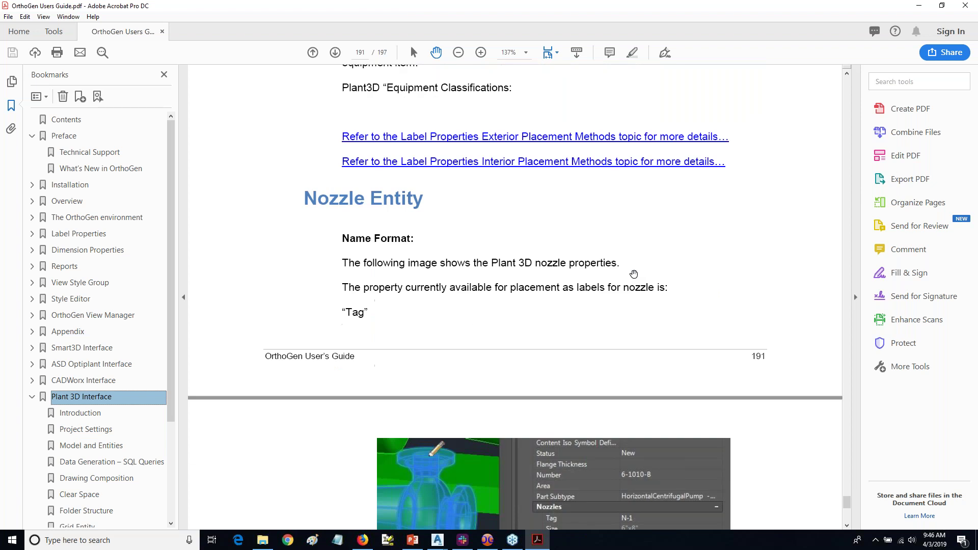
{"action": "scroll", "coordinate": [633, 274], "scroll_direction": "down", "scroll_amount": 3}
{"action": "scroll", "coordinate": [634, 274], "scroll_direction": "down", "scroll_amount": 10}
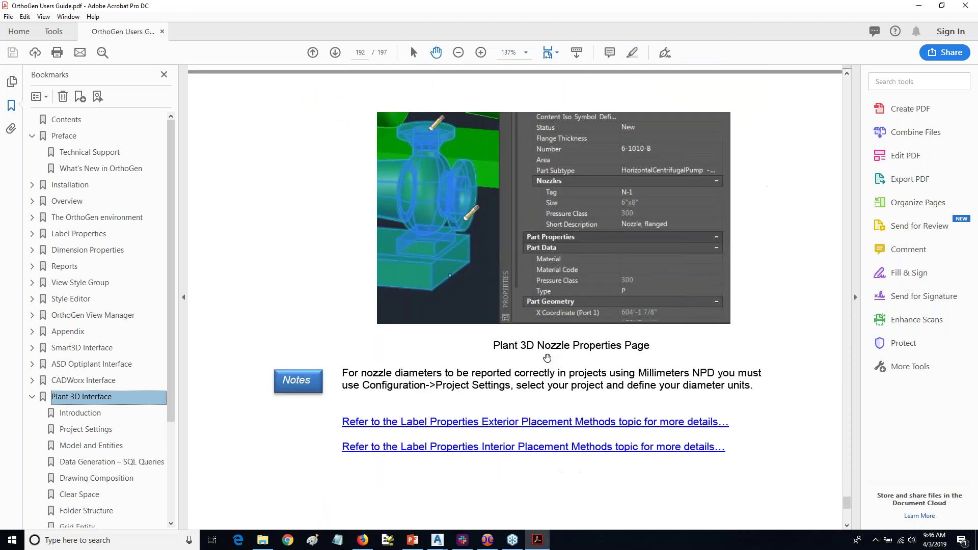
Examine the guide's instrument section on label definition, inline instrument properties and tag naming
{"action": "scroll", "coordinate": [571, 342], "scroll_direction": "down", "scroll_amount": 13}
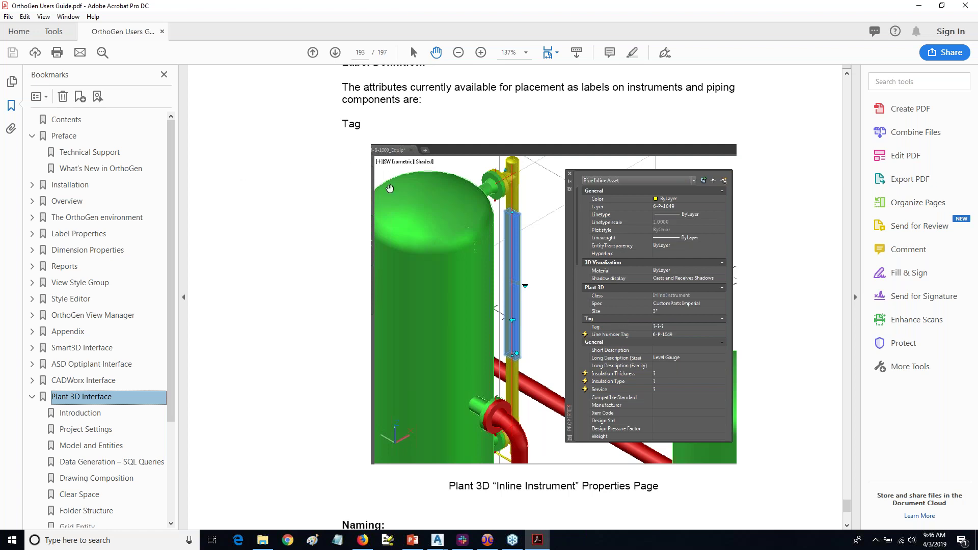
{"action": "scroll", "coordinate": [599, 290], "scroll_direction": "down", "scroll_amount": 3}
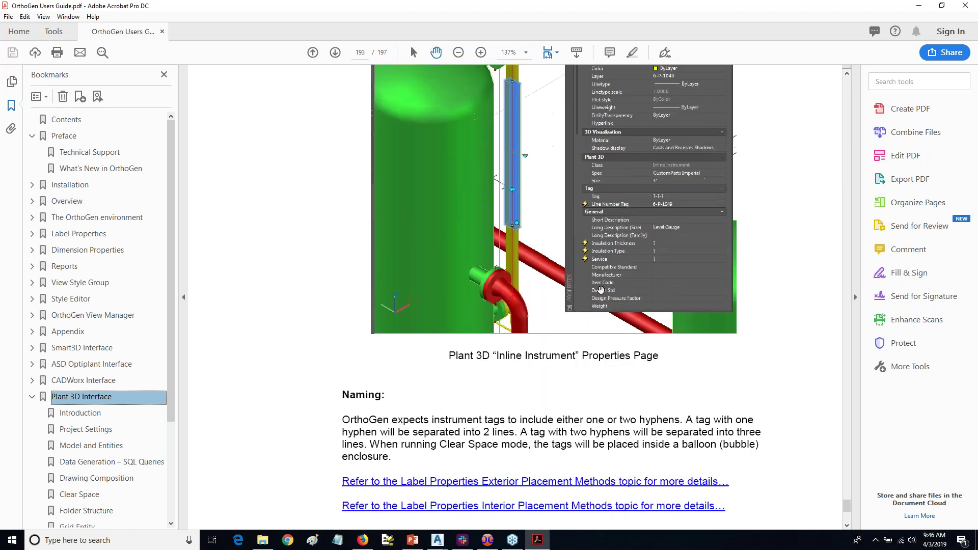
{"action": "scroll", "coordinate": [599, 289], "scroll_direction": "up", "scroll_amount": 5}
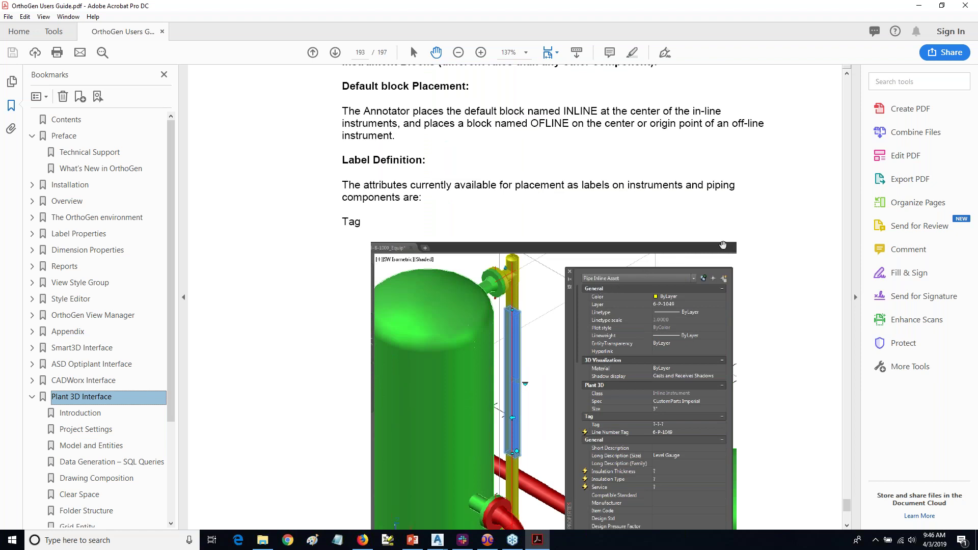
{"action": "scroll", "coordinate": [619, 289], "scroll_direction": "down", "scroll_amount": 5}
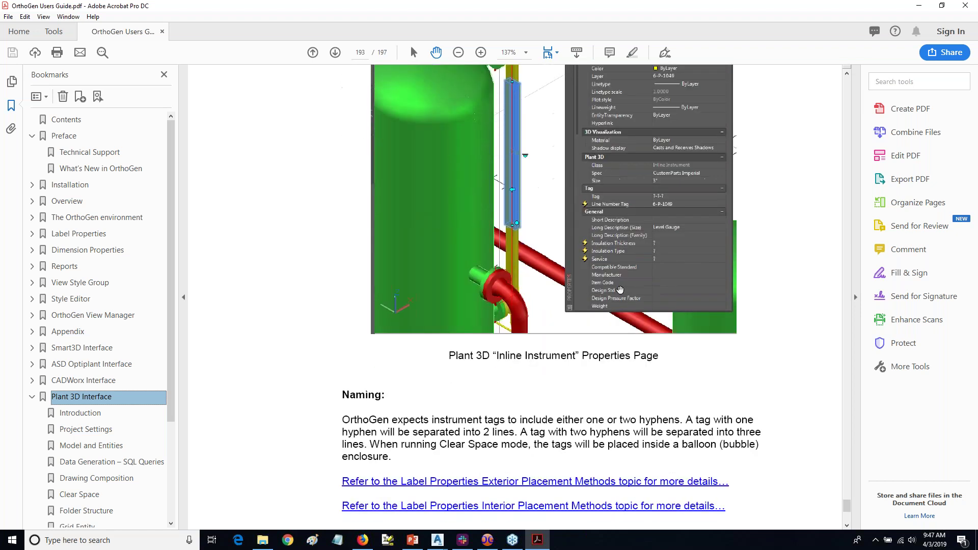
Read the Routes (Straights) Entity section and the Pipe Support, Turns, Valves and Flanges section of the guide
{"action": "scroll", "coordinate": [620, 289], "scroll_direction": "down", "scroll_amount": 9}
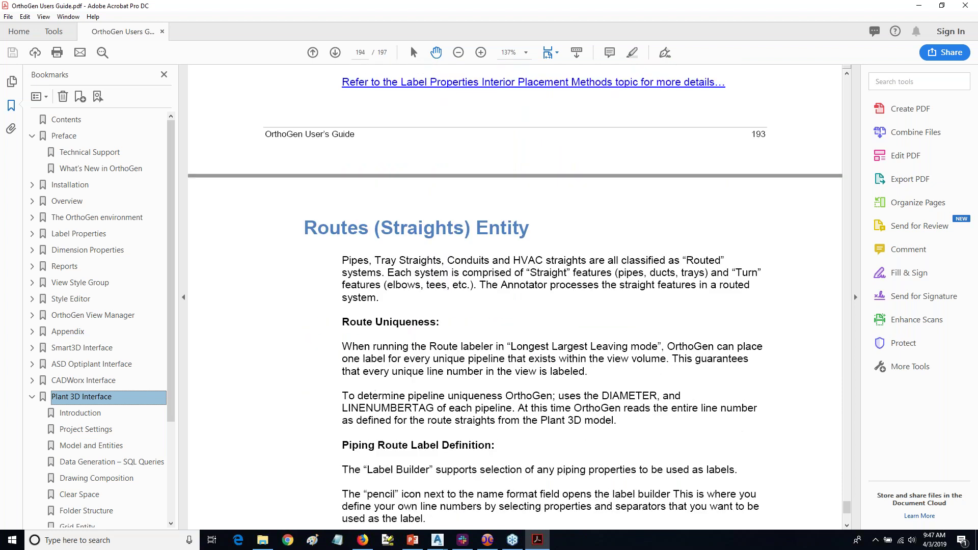
{"action": "scroll", "coordinate": [515, 302], "scroll_direction": "down", "scroll_amount": 1}
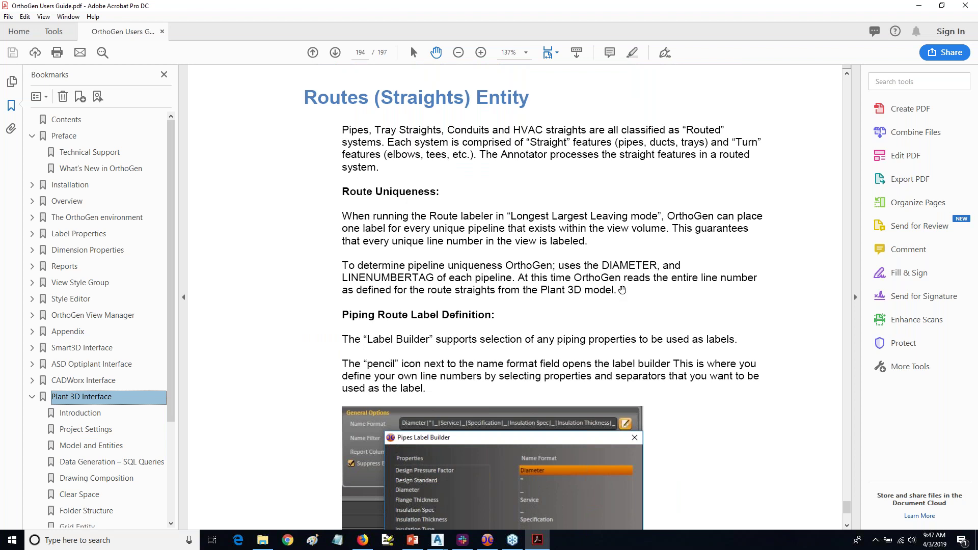
{"action": "scroll", "coordinate": [622, 290], "scroll_direction": "down", "scroll_amount": 10}
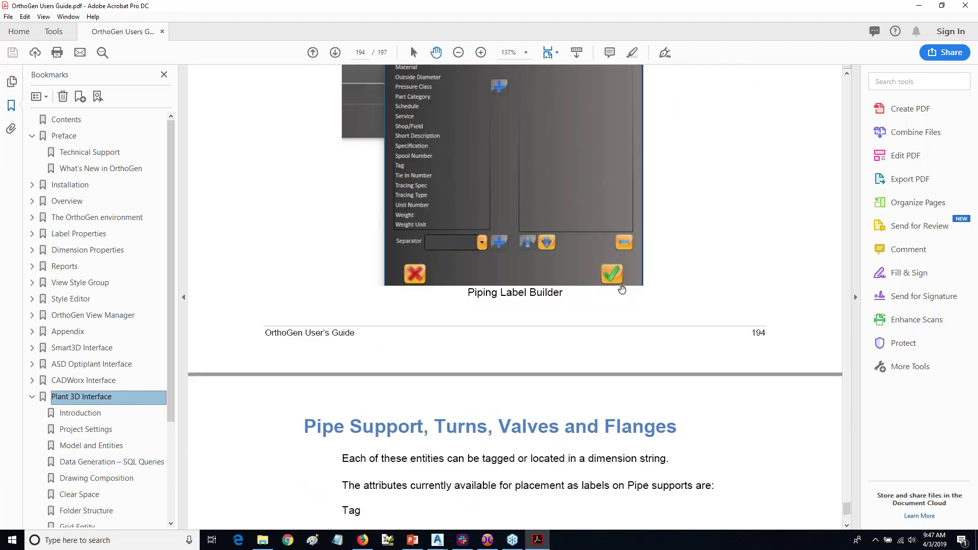
{"action": "scroll", "coordinate": [622, 290], "scroll_direction": "down", "scroll_amount": 10}
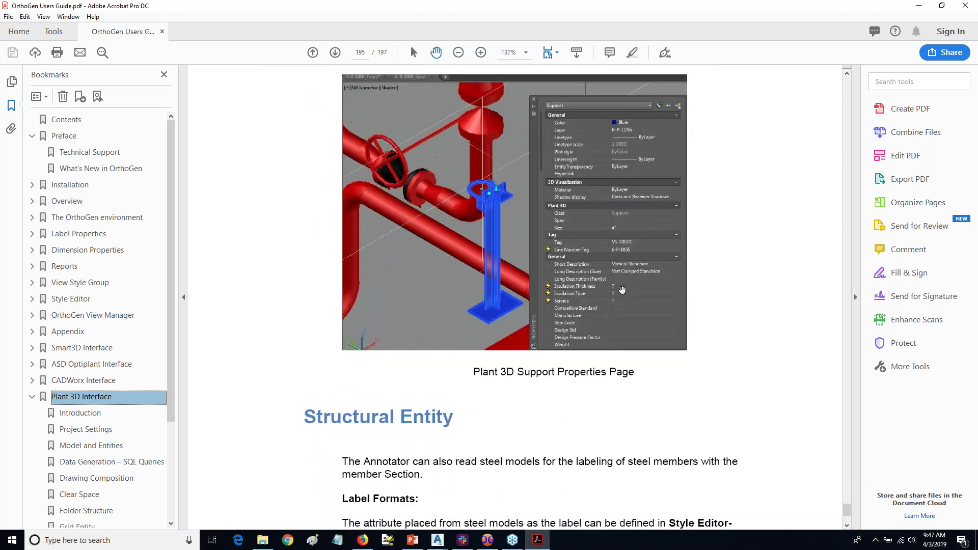
Review the Structural Entity section and the FAQ on incorrect TOS labels, and close the User's Guide
{"action": "scroll", "coordinate": [622, 289], "scroll_direction": "down", "scroll_amount": 5}
{"action": "scroll", "coordinate": [622, 289], "scroll_direction": "down", "scroll_amount": 6}
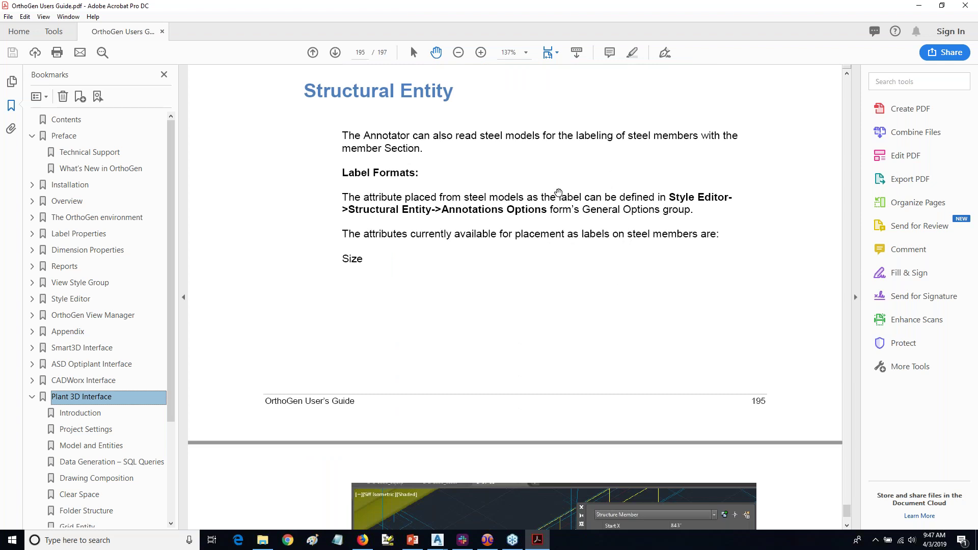
{"action": "scroll", "coordinate": [558, 193], "scroll_direction": "down", "scroll_amount": 3}
{"action": "scroll", "coordinate": [558, 193], "scroll_direction": "down", "scroll_amount": 10}
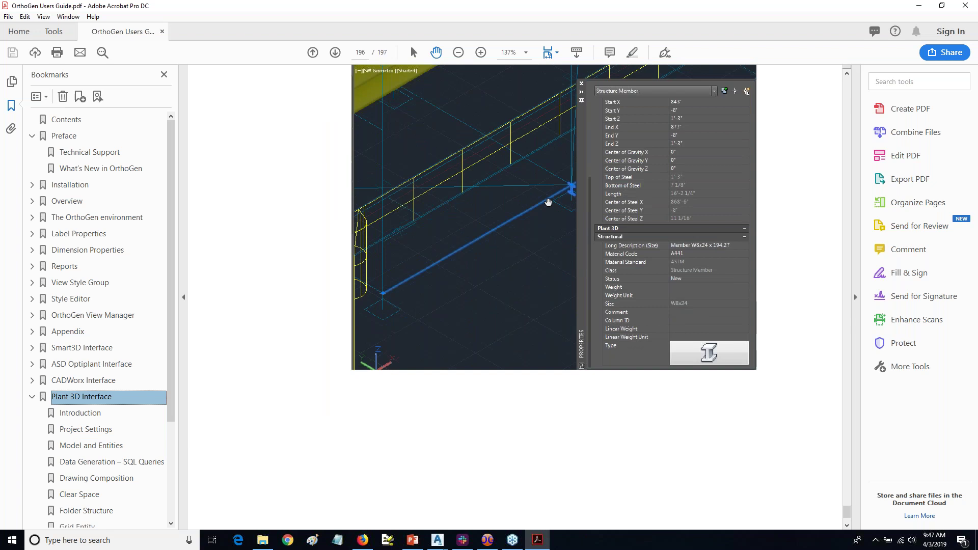
{"action": "scroll", "coordinate": [532, 206], "scroll_direction": "down", "scroll_amount": 5}
{"action": "scroll", "coordinate": [532, 206], "scroll_direction": "down", "scroll_amount": 5}
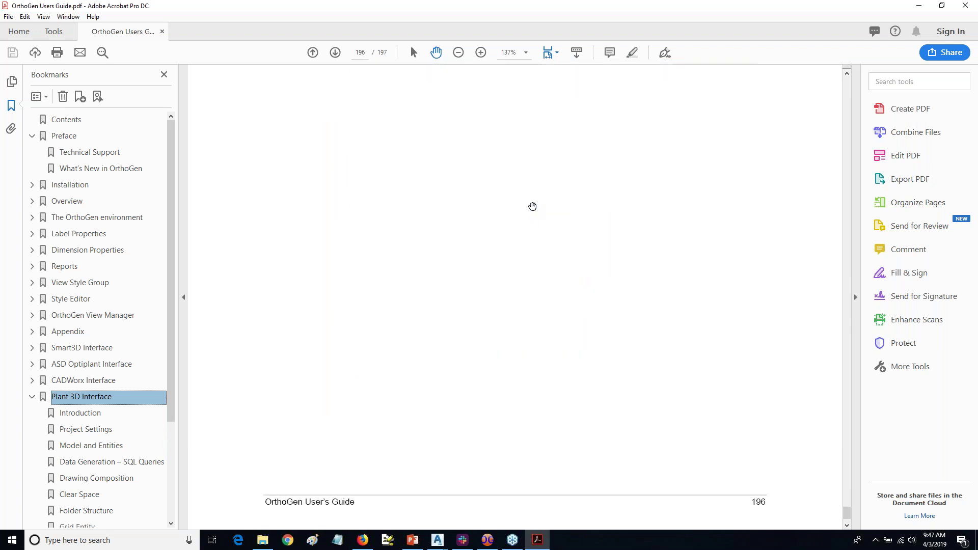
{"action": "scroll", "coordinate": [533, 207], "scroll_direction": "down", "scroll_amount": 8}
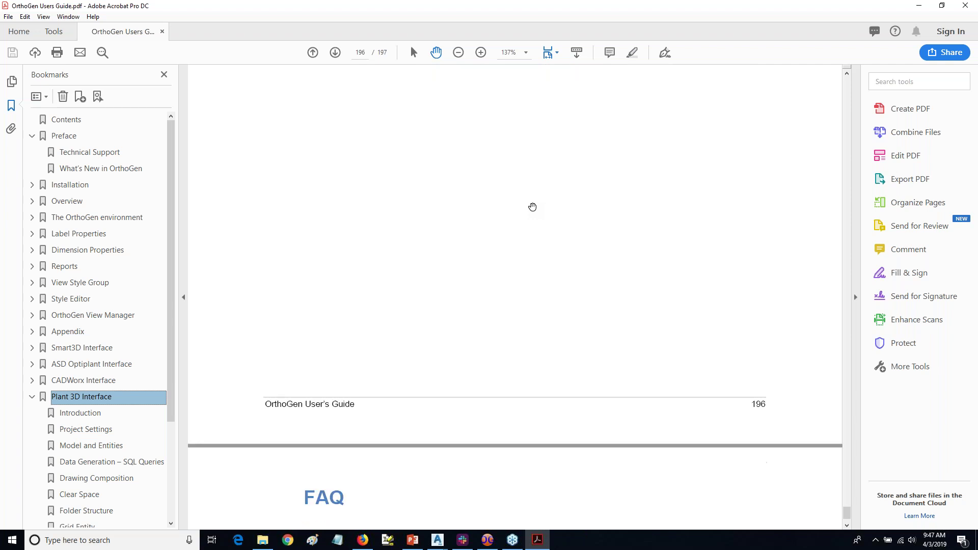
{"action": "scroll", "coordinate": [533, 207], "scroll_direction": "down", "scroll_amount": 3}
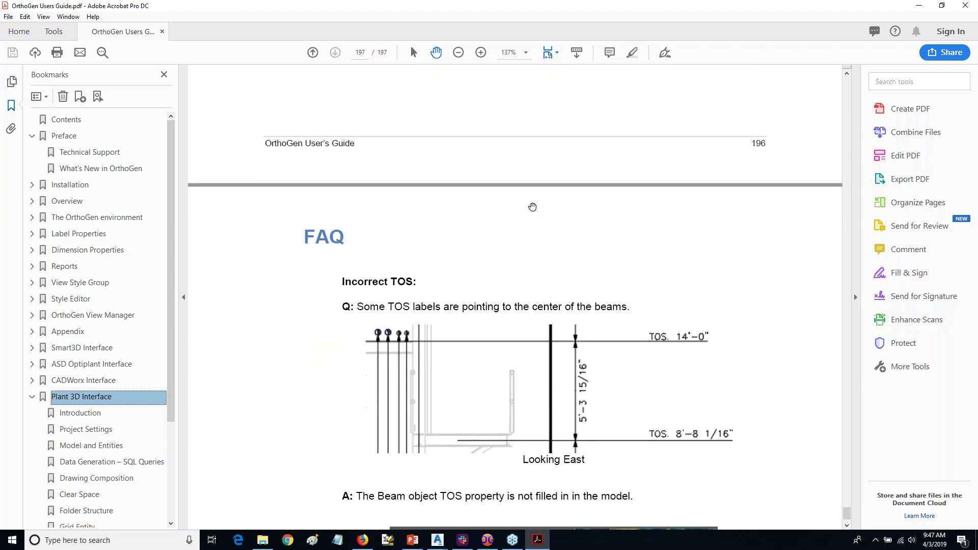
{"action": "scroll", "coordinate": [532, 207], "scroll_direction": "up", "scroll_amount": 13}
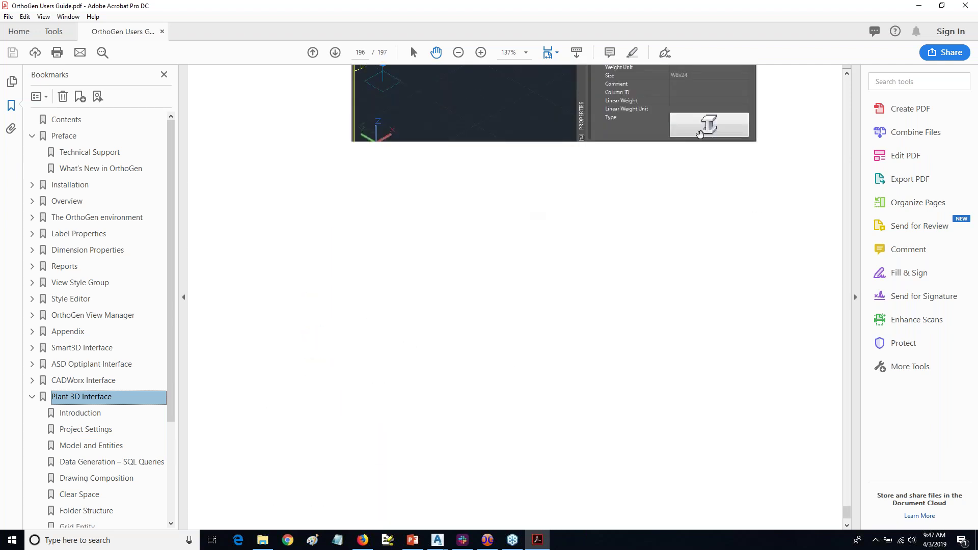
{"action": "left_click", "coordinate": [964, 7]}
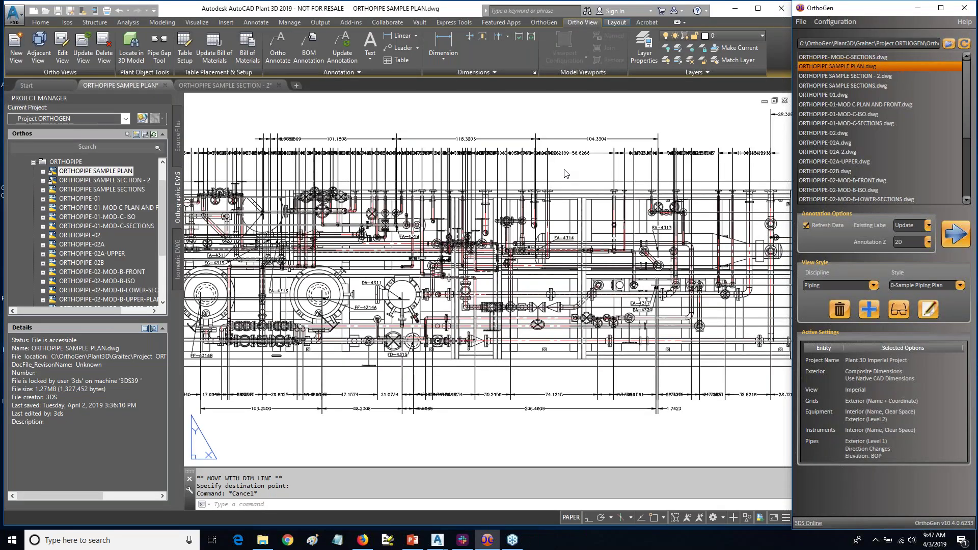
Switch the exterior labels of the 0-Sample Piping Plan style to Linear Dimensions and re-annotate ORTHOPIPE SAMPLE PLAN
{"action": "left_click", "coordinate": [620, 117]}
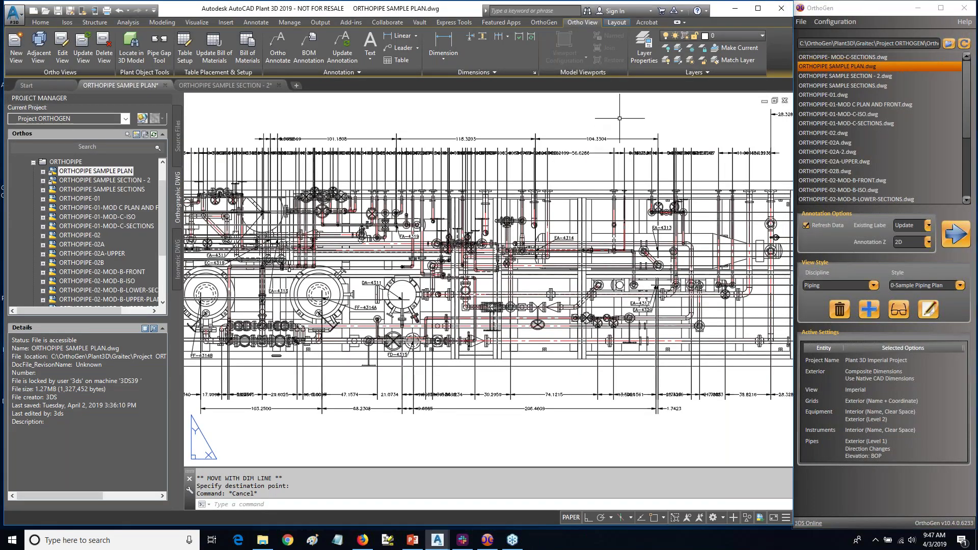
{"action": "scroll", "coordinate": [620, 116], "scroll_direction": "down", "scroll_amount": 2}
{"action": "middle_click_drag", "start_coordinate": [498, 179], "coordinate": [468, 233]}
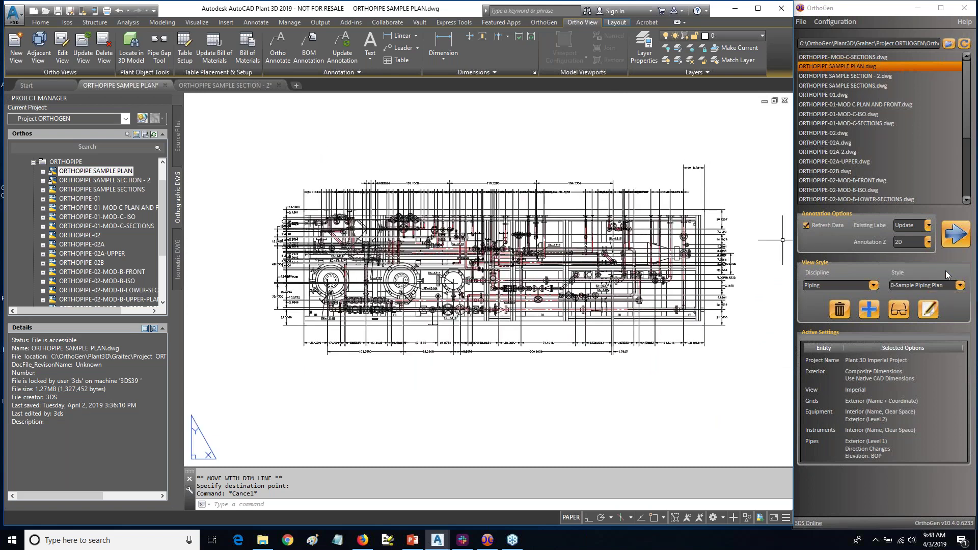
{"action": "left_click", "coordinate": [817, 441]}
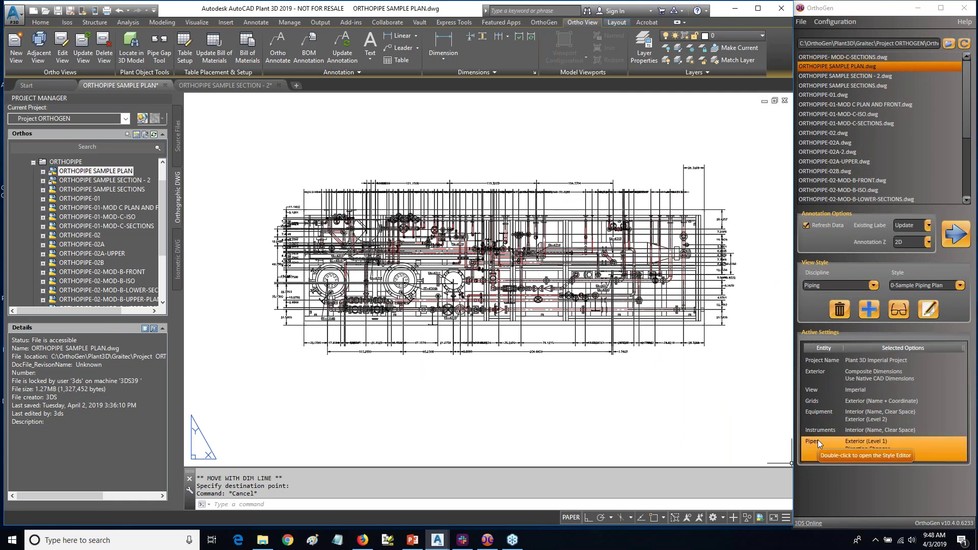
{"action": "double_click", "coordinate": [816, 441]}
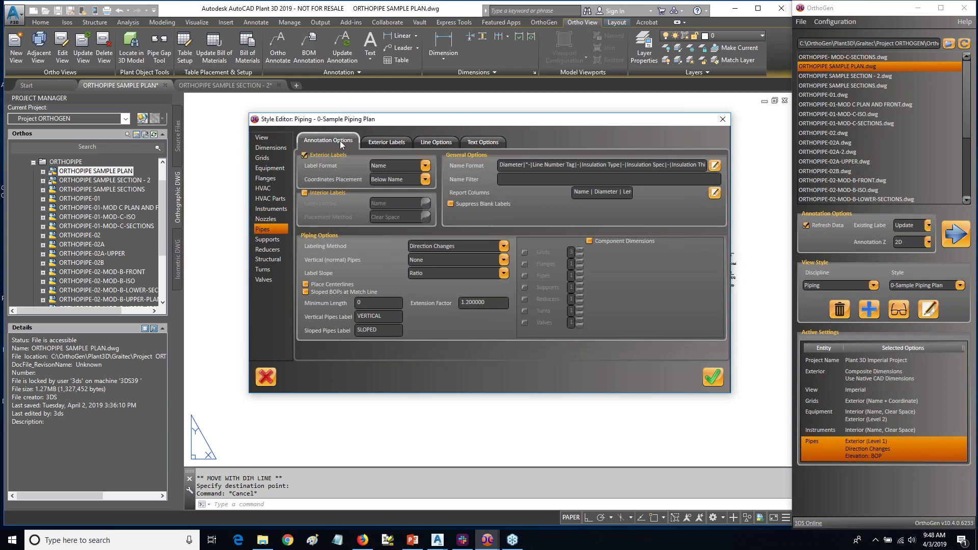
{"action": "left_click", "coordinate": [385, 141]}
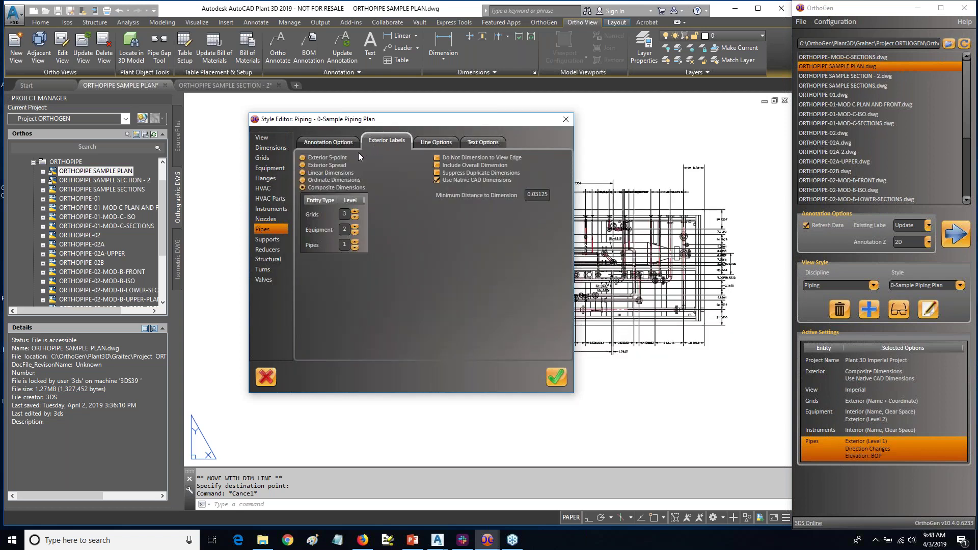
{"action": "left_click", "coordinate": [303, 173]}
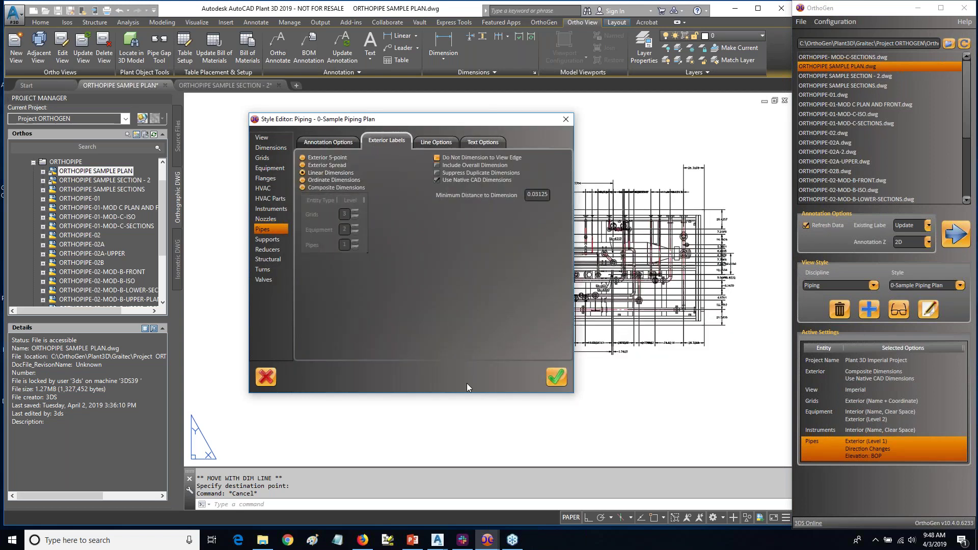
{"action": "left_click", "coordinate": [555, 378]}
{"action": "left_click", "coordinate": [956, 234]}
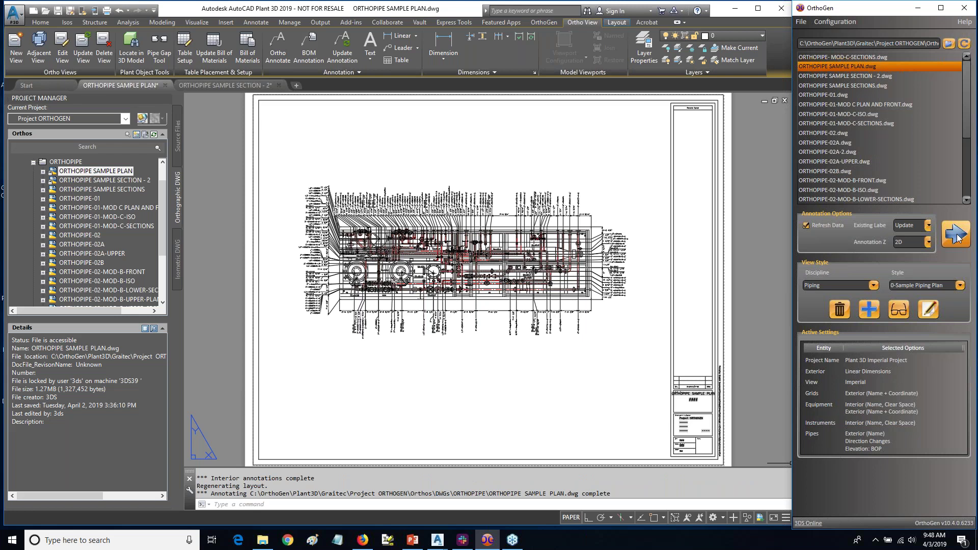
Examine the labeling methods available for pipes in the 0-Sample Piping Plan style, leaving the settings unchanged
{"action": "left_click", "coordinate": [844, 410]}
{"action": "left_click", "coordinate": [837, 439]}
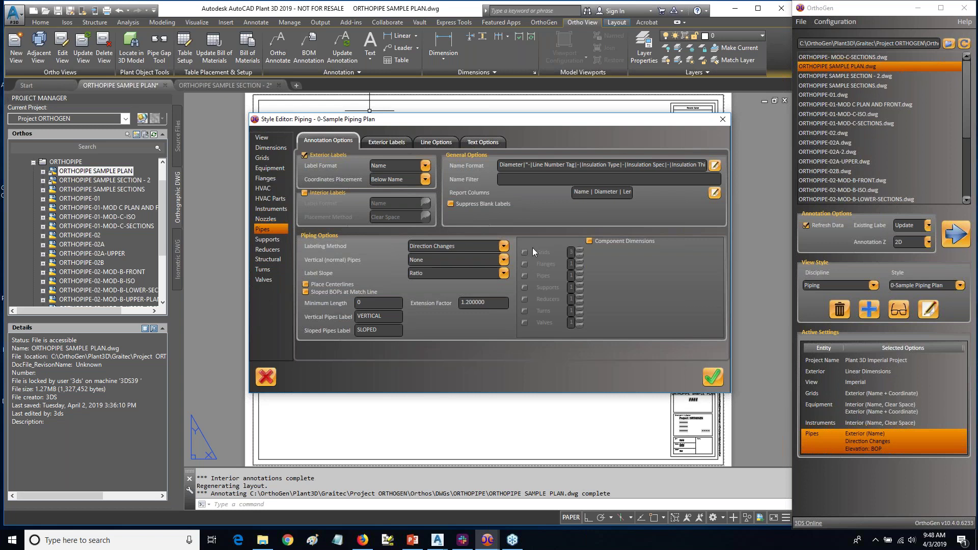
{"action": "left_click", "coordinate": [503, 246]}
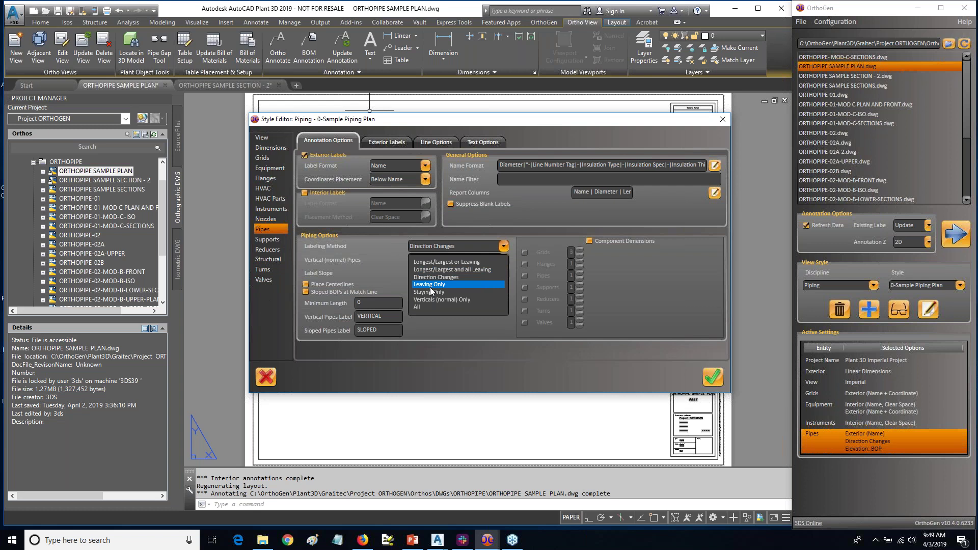
{"action": "left_click", "coordinate": [720, 121]}
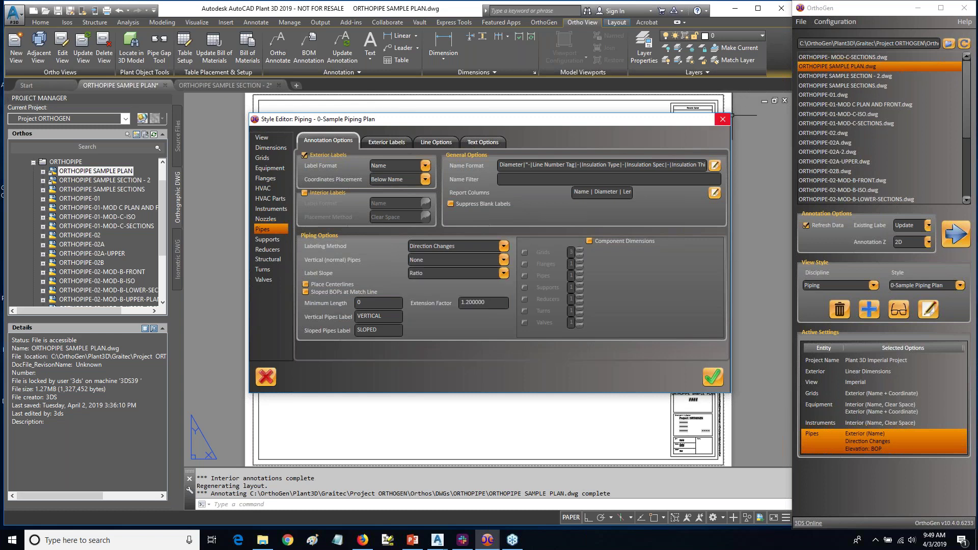
{"action": "left_click", "coordinate": [722, 119]}
Select the ExteriorInnerMargin view style, re-annotate ORTHOPIPE SAMPLE PLAN with it and inspect the dimensions
{"action": "left_click", "coordinate": [959, 285]}
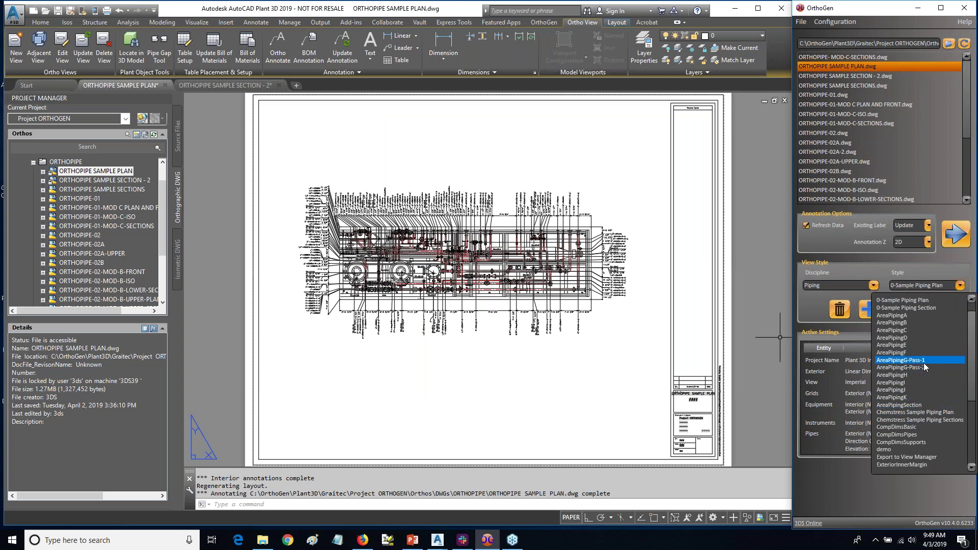
{"action": "scroll", "coordinate": [923, 362], "scroll_direction": "down", "scroll_amount": 3}
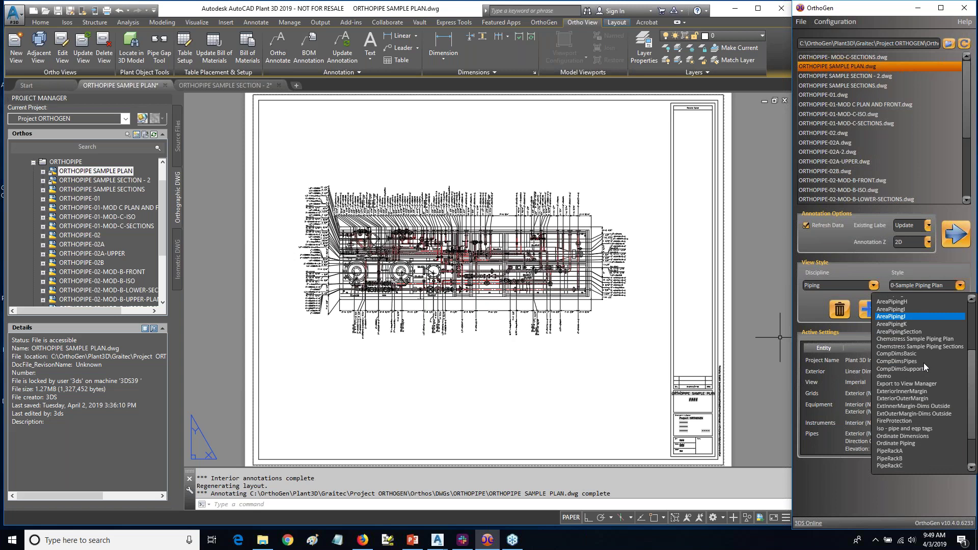
{"action": "left_click", "coordinate": [905, 391]}
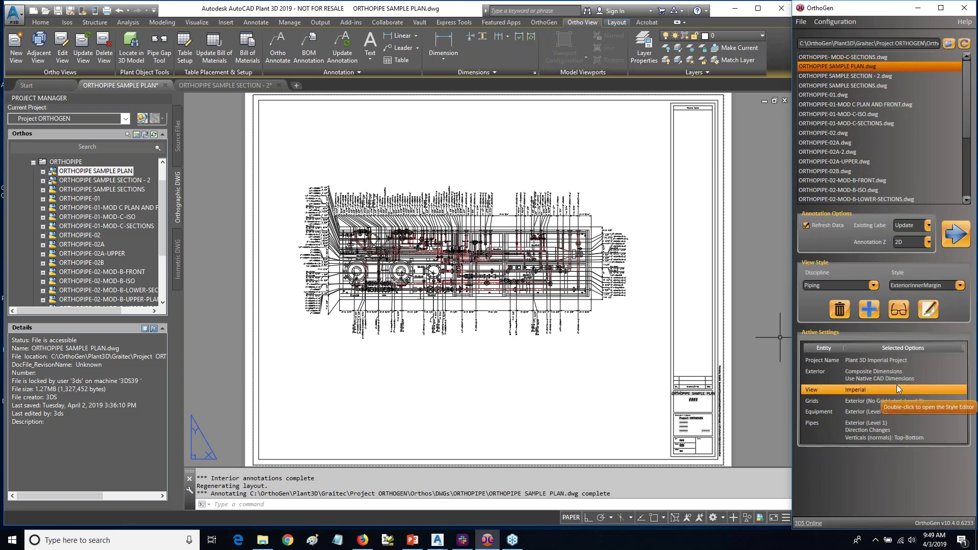
{"action": "left_click", "coordinate": [955, 236]}
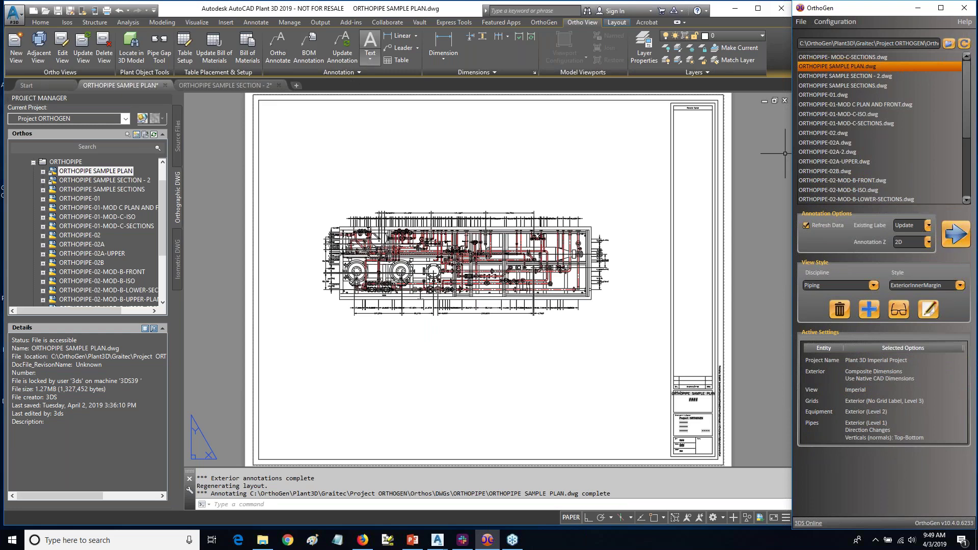
{"action": "scroll", "coordinate": [600, 263], "scroll_direction": "up", "scroll_amount": 4}
{"action": "scroll", "coordinate": [593, 235], "scroll_direction": "down", "scroll_amount": 1}
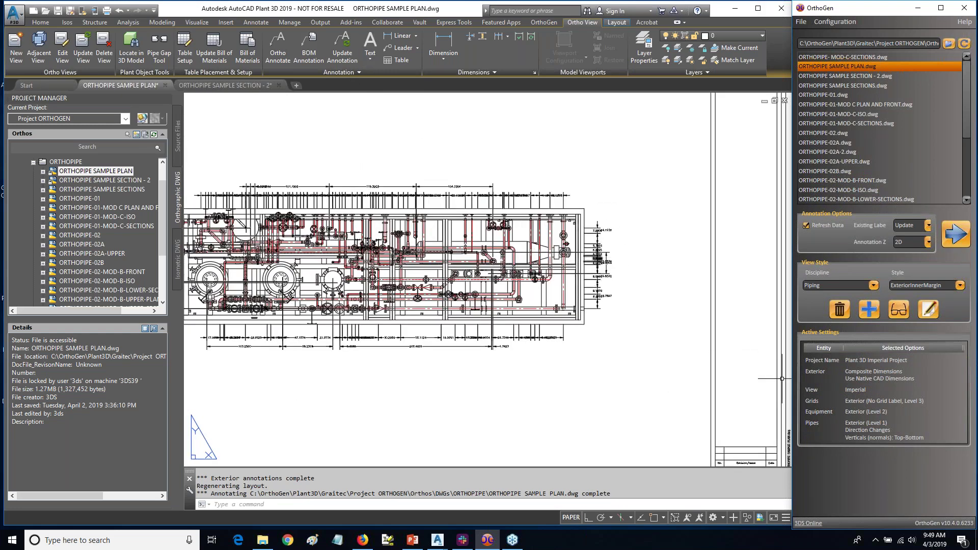
Disable Use Native CAD Dimensions in the ExteriorInnerMargin style, re-annotate the plan and inspect the dimension strings
{"action": "left_click", "coordinate": [819, 432]}
{"action": "double_click", "coordinate": [819, 431]}
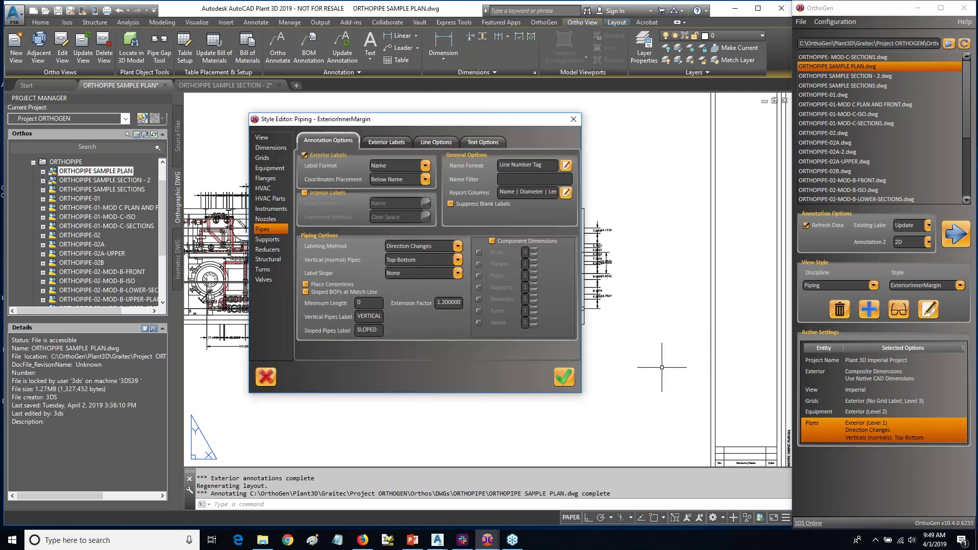
{"action": "left_click", "coordinate": [284, 153]}
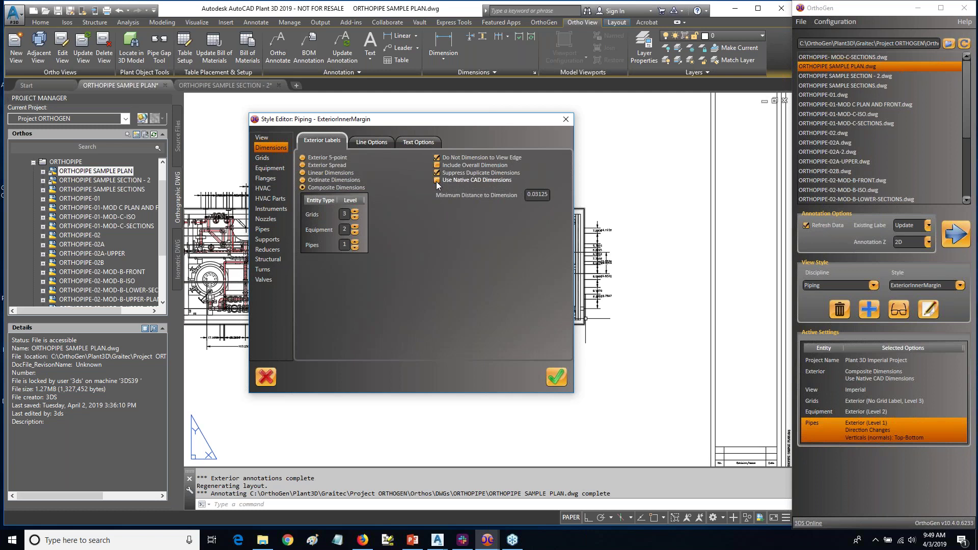
{"action": "left_click", "coordinate": [556, 377]}
{"action": "left_click", "coordinate": [962, 240]}
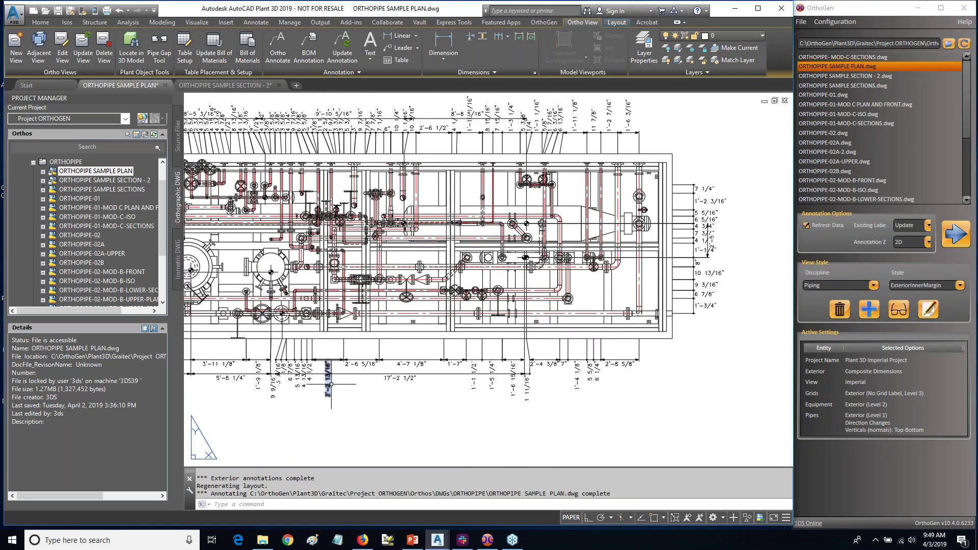
{"action": "middle_click_drag", "start_coordinate": [333, 382], "coordinate": [504, 336]}
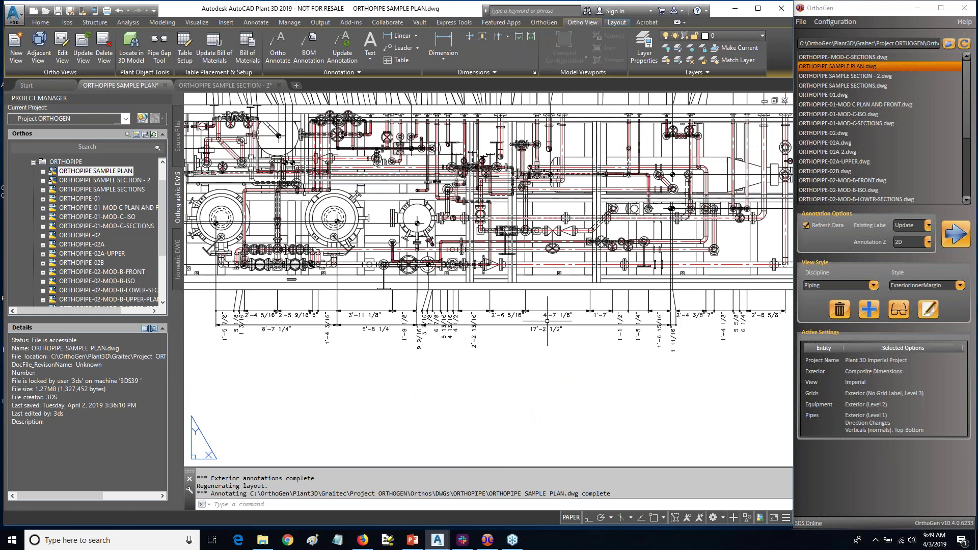
{"action": "scroll", "coordinate": [550, 347], "scroll_direction": "down", "scroll_amount": 3}
{"action": "middle_click_drag", "start_coordinate": [649, 294], "coordinate": [563, 320]}
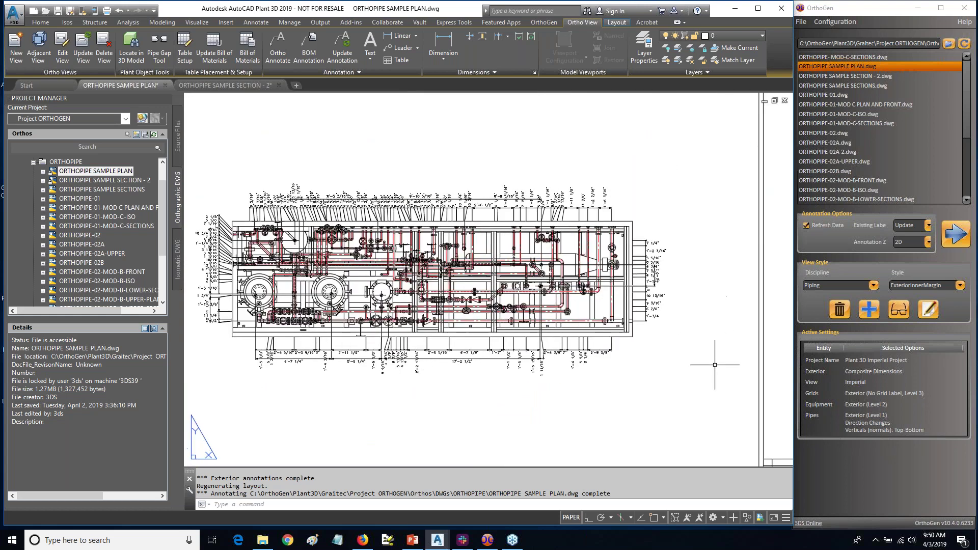
Set the existing labels option to Append and select the ExteriorOuterMargin piping view style
{"action": "left_click", "coordinate": [928, 225]}
{"action": "left_click", "coordinate": [908, 248]}
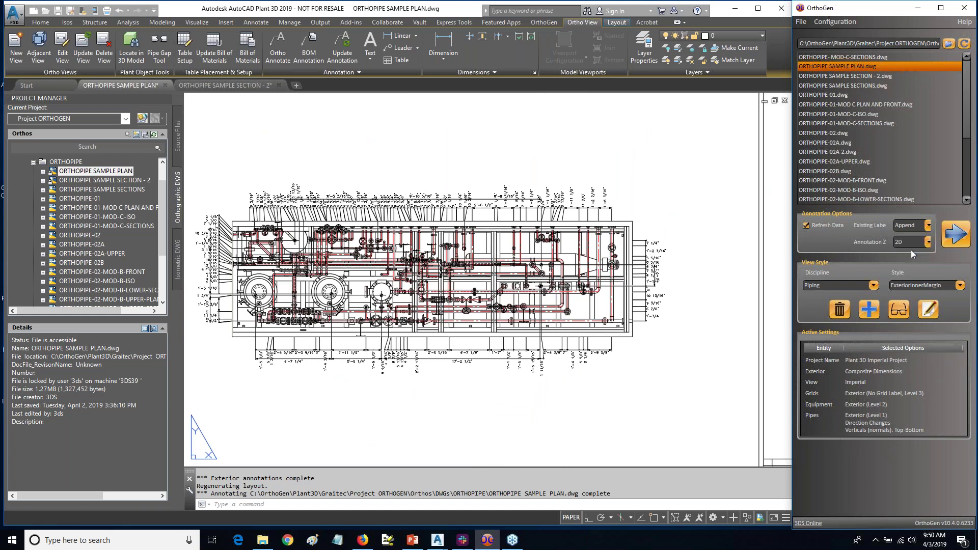
{"action": "left_click", "coordinate": [816, 424]}
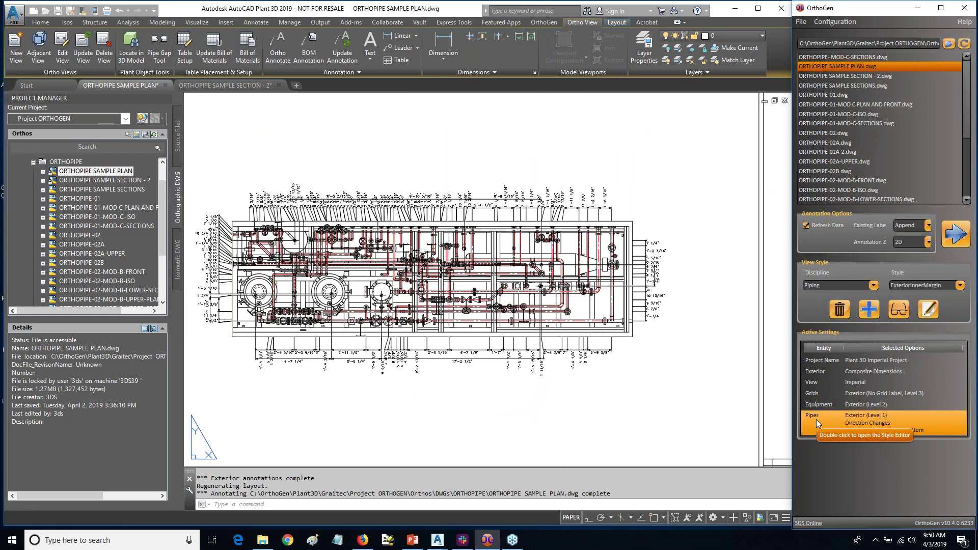
{"action": "left_click", "coordinate": [960, 285]}
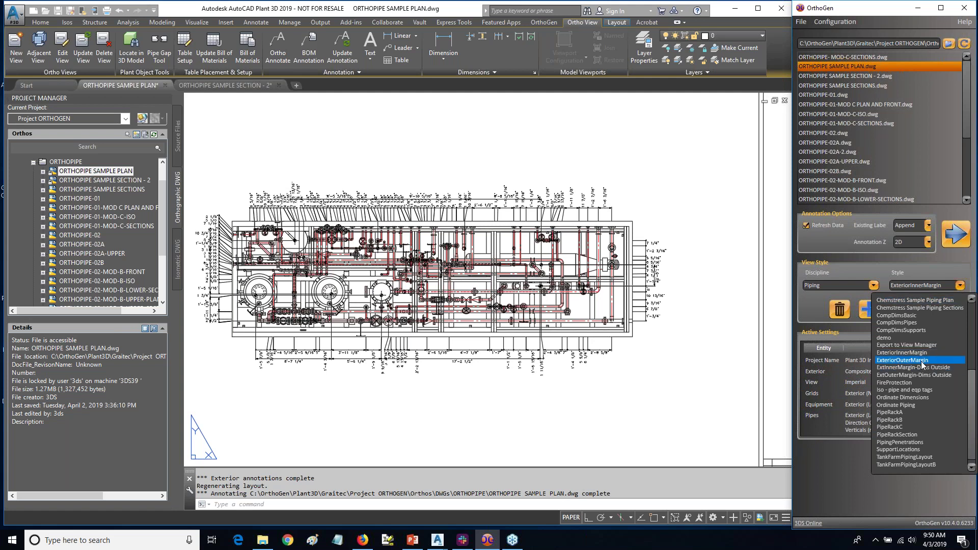
{"action": "left_click", "coordinate": [902, 354]}
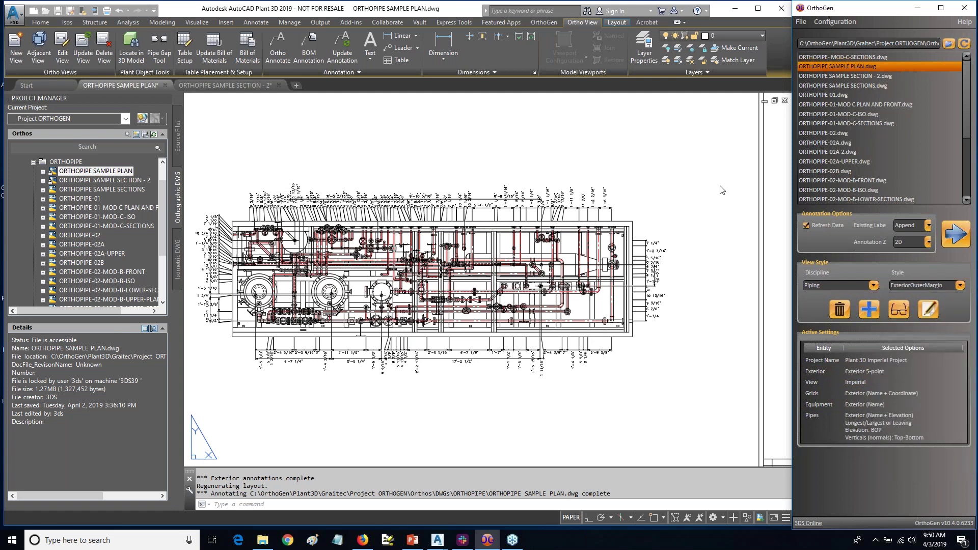
Annotate ORTHOPIPE SAMPLE PLAN with the ExteriorOuterMargin style and inspect the appended line number, elevation and equipment labels around the margins
{"action": "left_click", "coordinate": [956, 237]}
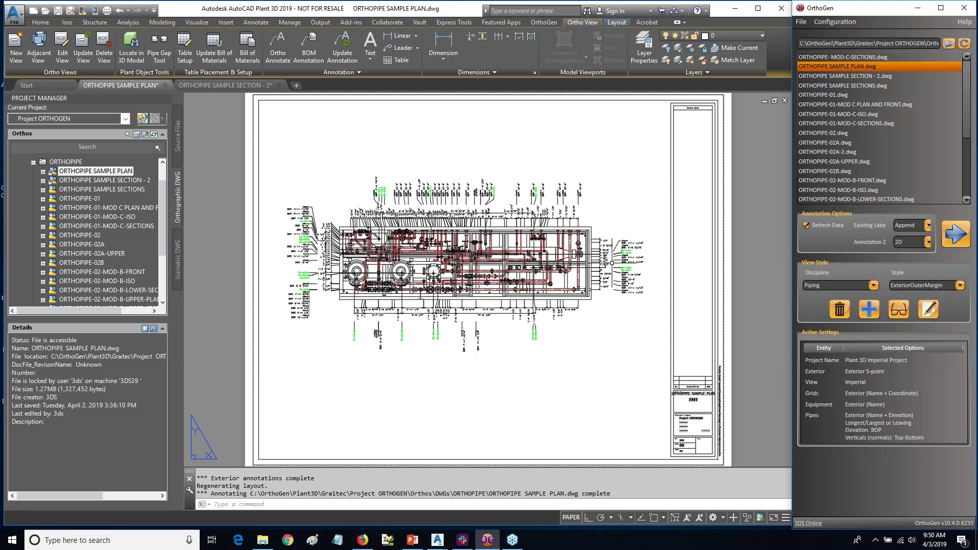
{"action": "scroll", "coordinate": [610, 263], "scroll_direction": "up", "scroll_amount": 7}
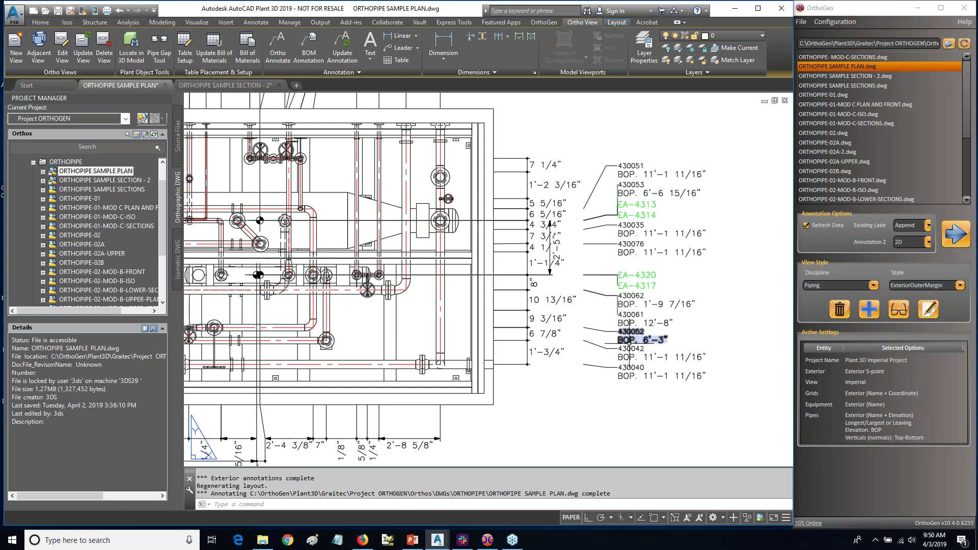
{"action": "scroll", "coordinate": [586, 255], "scroll_direction": "down", "scroll_amount": 4}
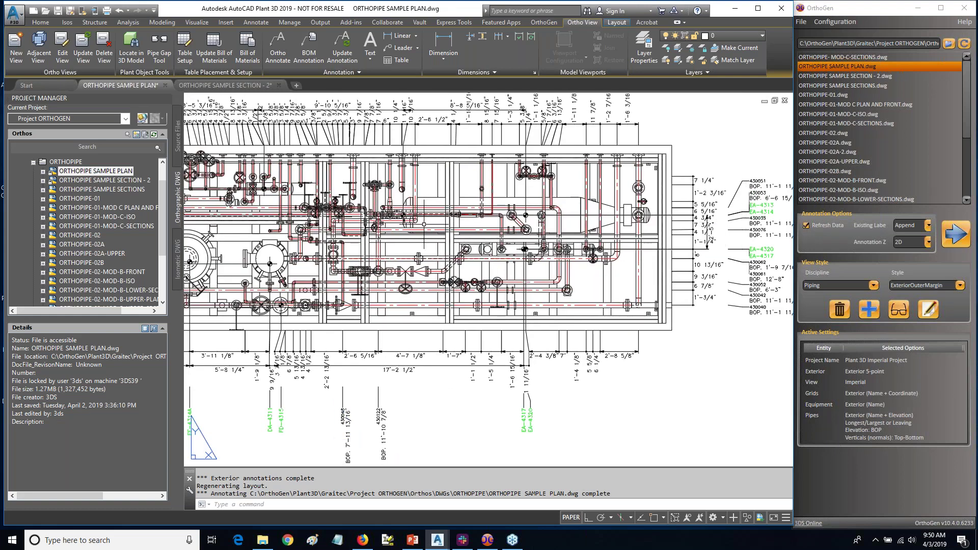
{"action": "scroll", "coordinate": [519, 321], "scroll_direction": "down", "scroll_amount": 3}
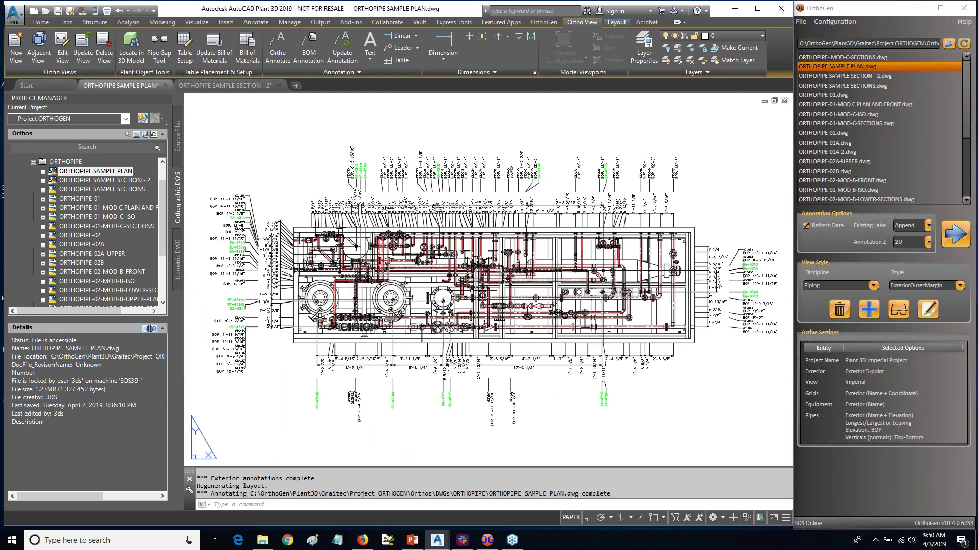
{"action": "left_click", "coordinate": [959, 286]}
{"action": "left_click", "coordinate": [959, 286]}
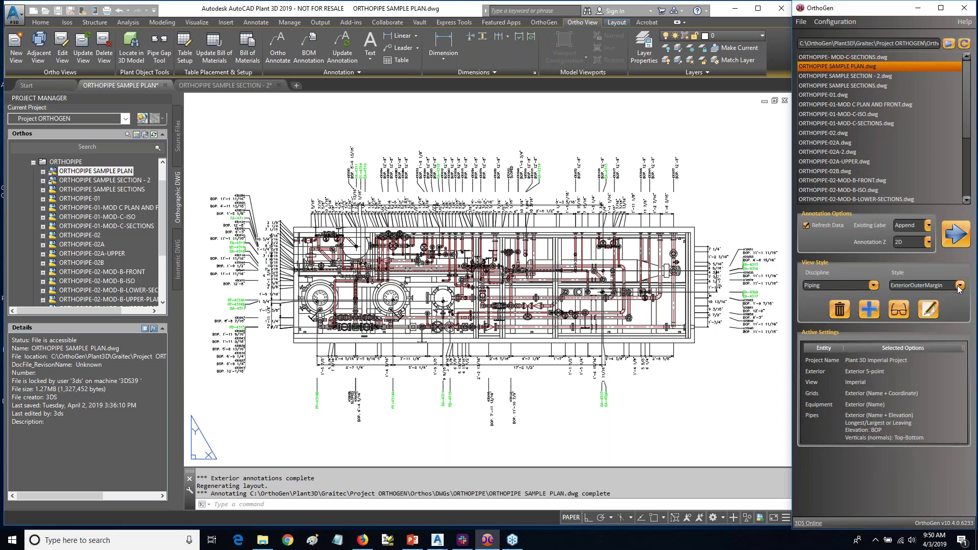
{"action": "left_click", "coordinate": [928, 225]}
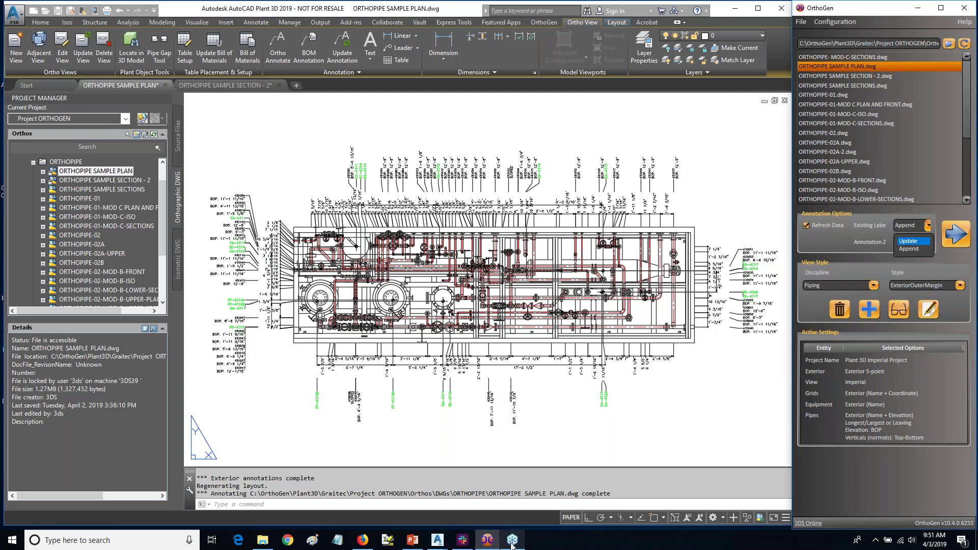
{"action": "left_click", "coordinate": [511, 540]}
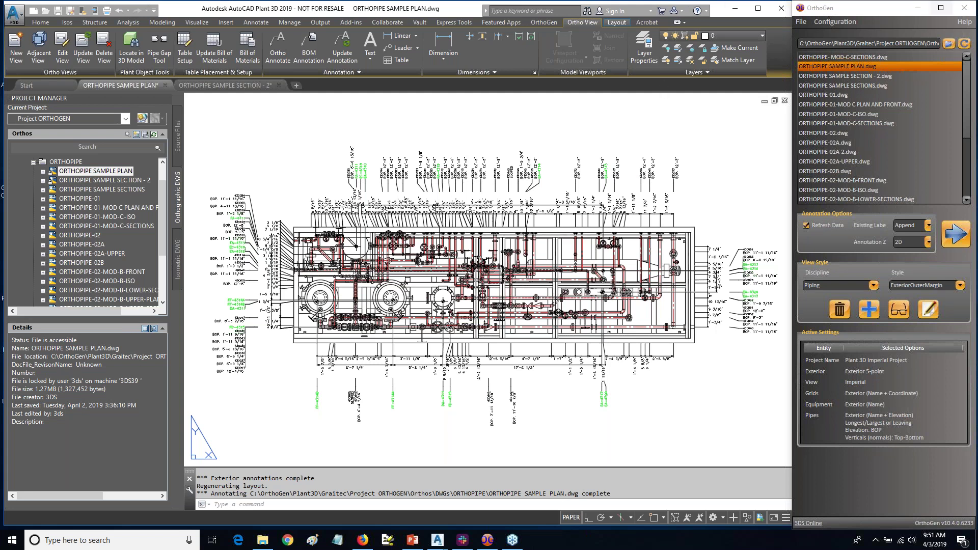
Bring up the ORTHOPIPE SAMPLE SECTION - 2 drawing from the OrthoGen drawing list
{"action": "left_click", "coordinate": [864, 76], "text": "ctrl"}
{"action": "left_click", "coordinate": [864, 76]}
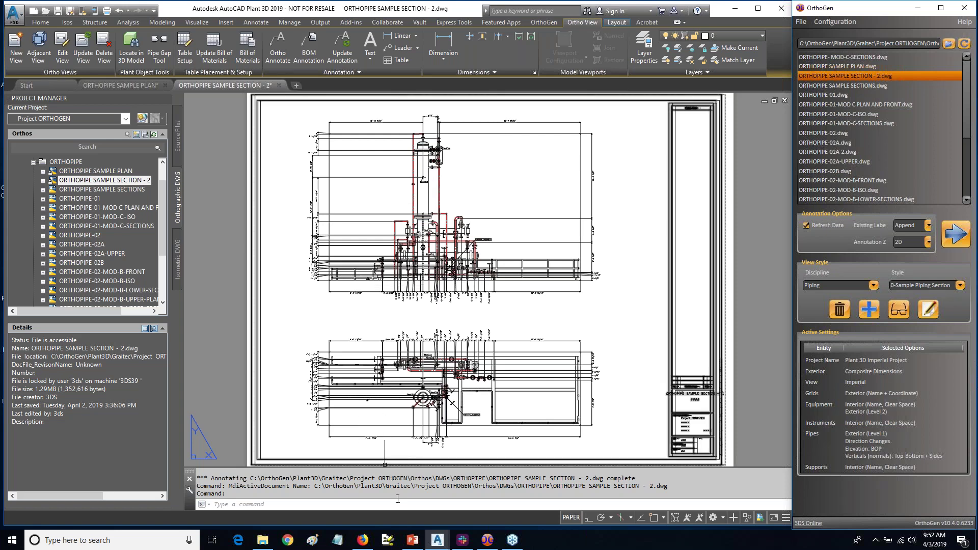
Switch to the 3DS_Intro presentation in PowerPoint and display the closing Thanks slide with the contact information
{"action": "left_click", "coordinate": [413, 541]}
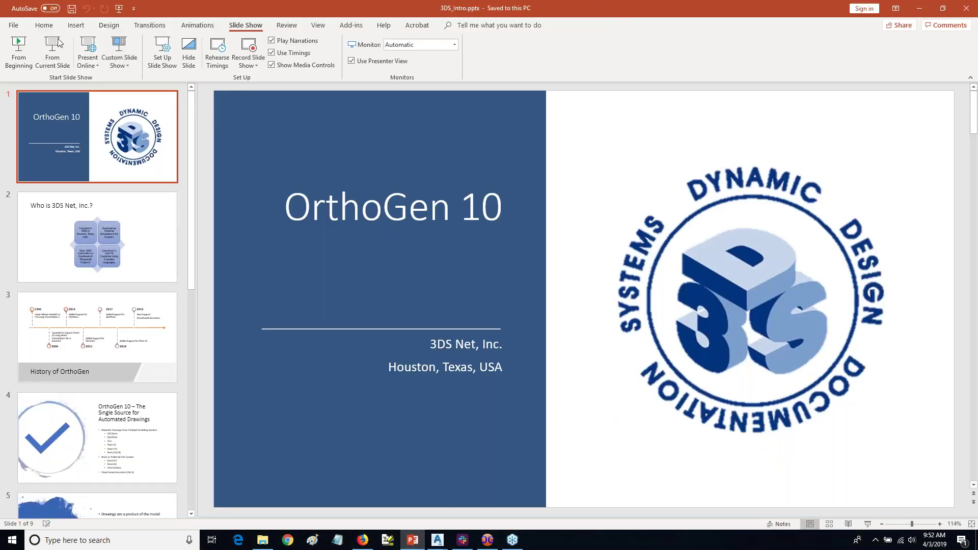
{"action": "left_click", "coordinate": [24, 59]}
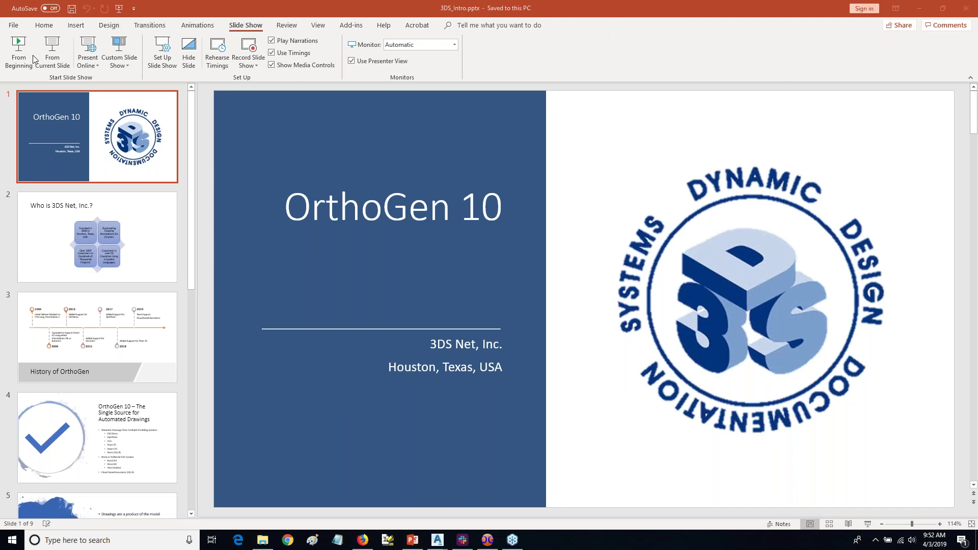
{"action": "scroll", "coordinate": [179, 412], "scroll_direction": "down", "scroll_amount": 6}
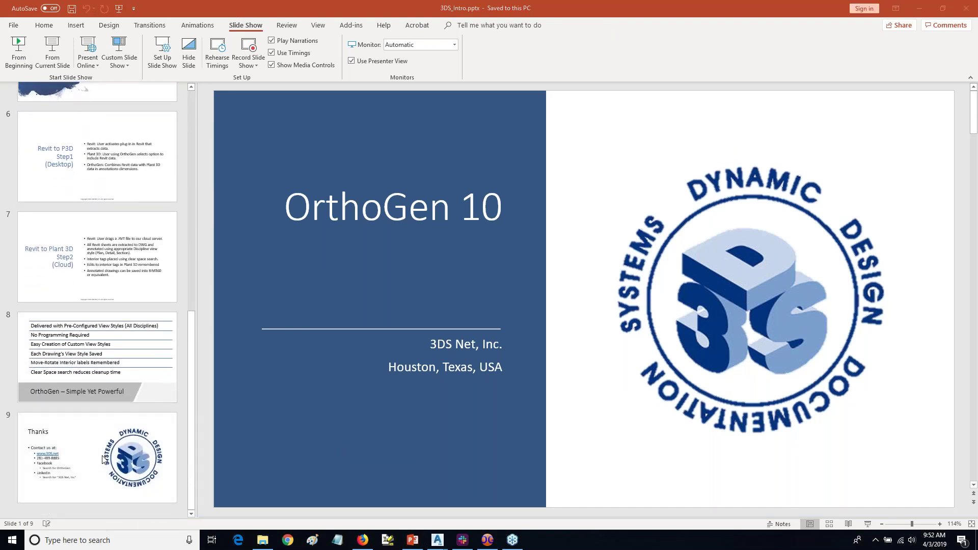
{"action": "left_click", "coordinate": [86, 457]}
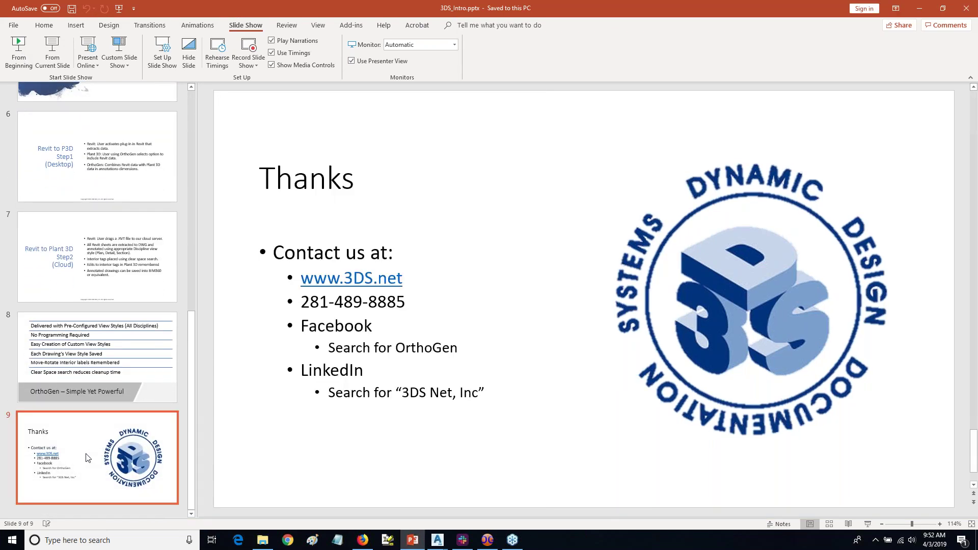